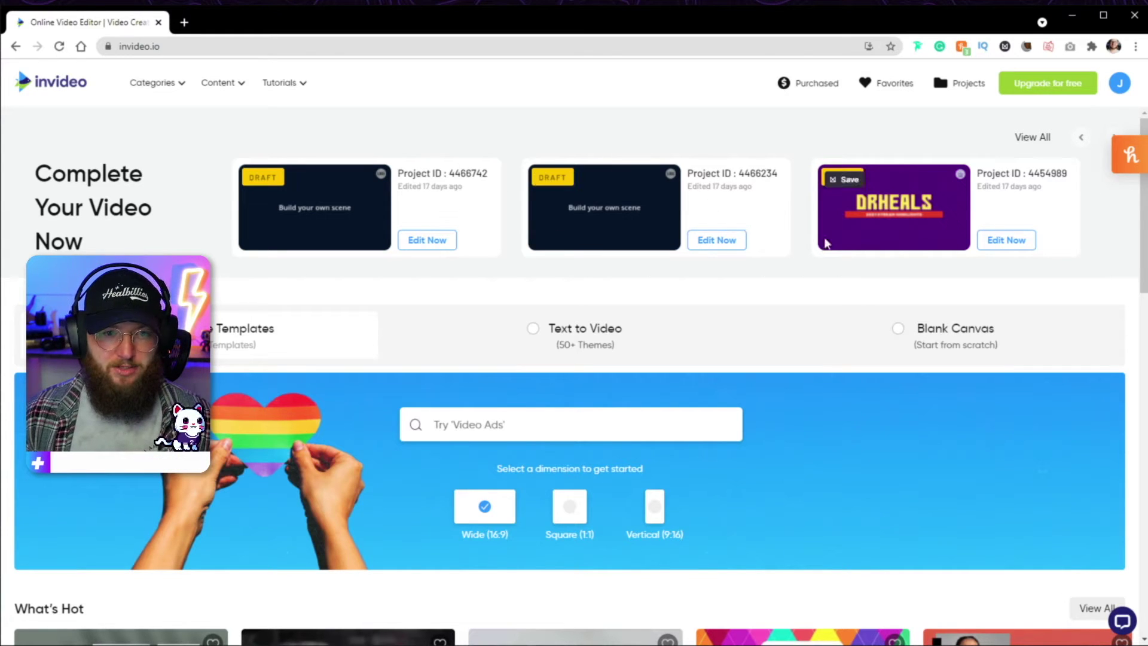
Step: Switch the creation option to Text to Video and browse its style thumbnails
scroll(747, 358, "down", 2)
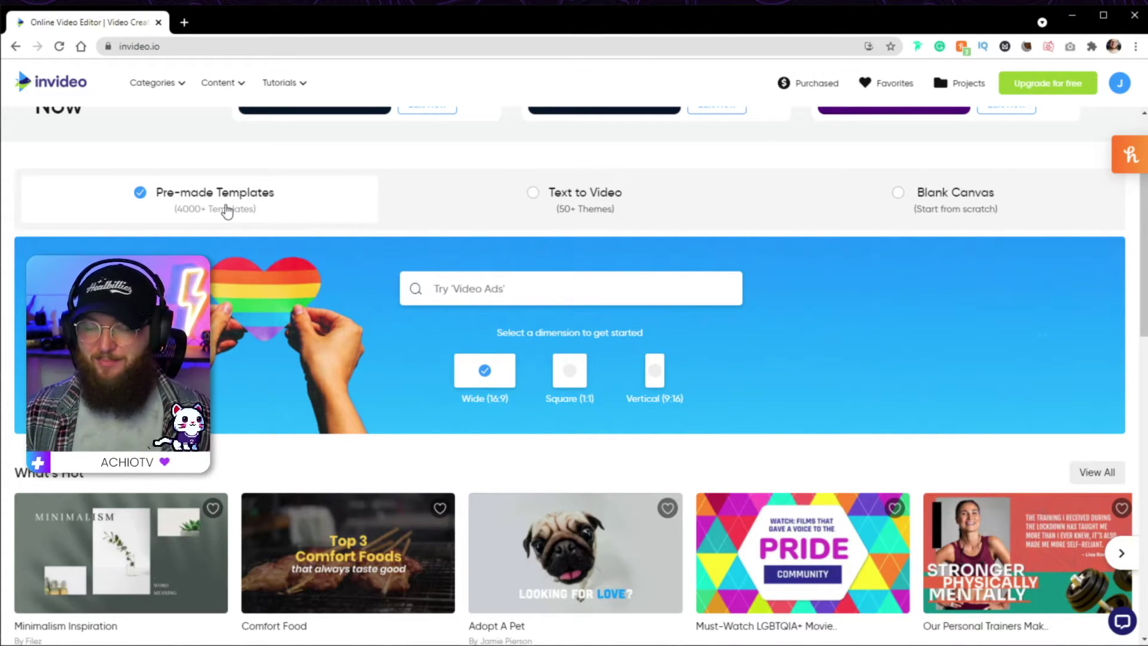
left_click(600, 192)
scroll(708, 419, "down", 3)
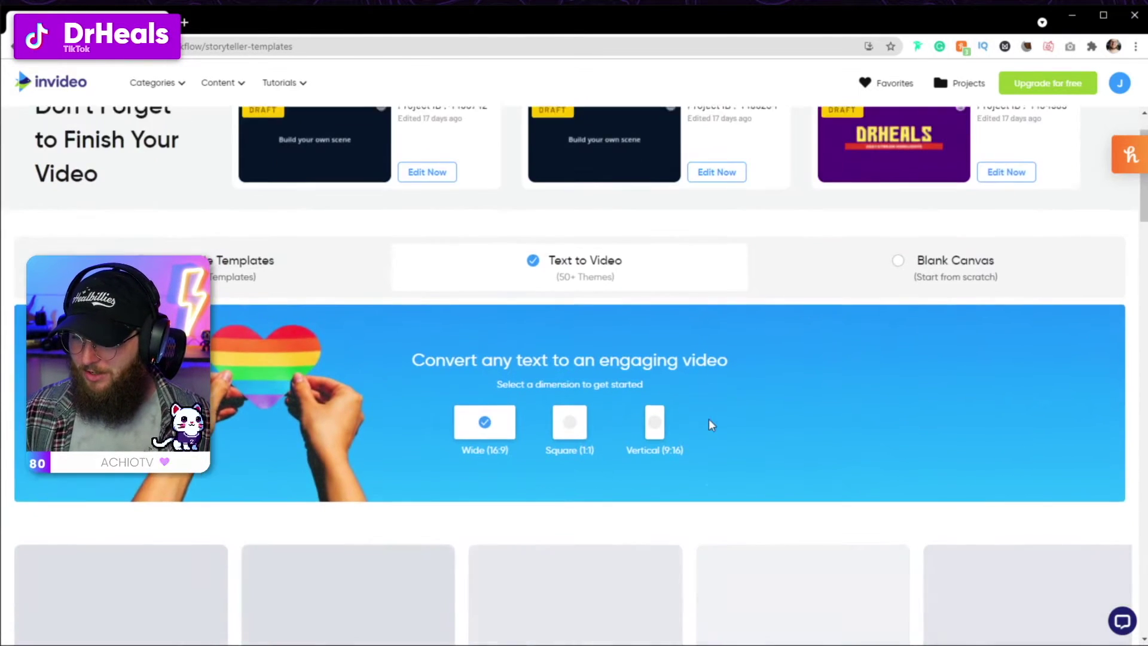
scroll(711, 424, "down", 6)
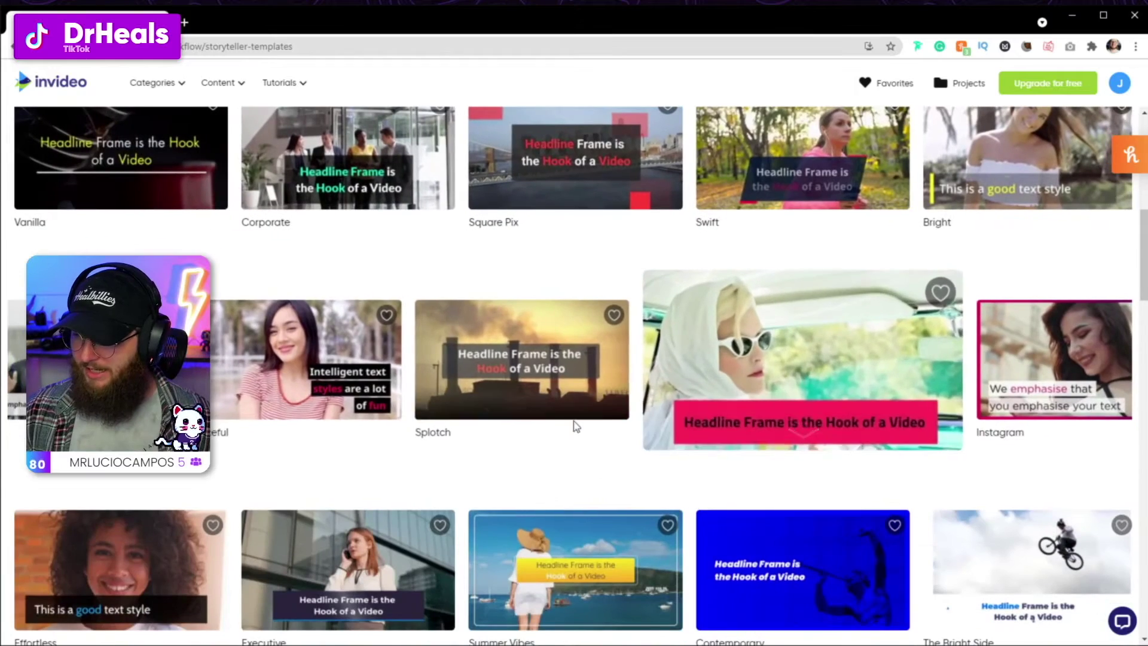
Step: Preview the Splotch text style, close it and return to the top
left_click(575, 419)
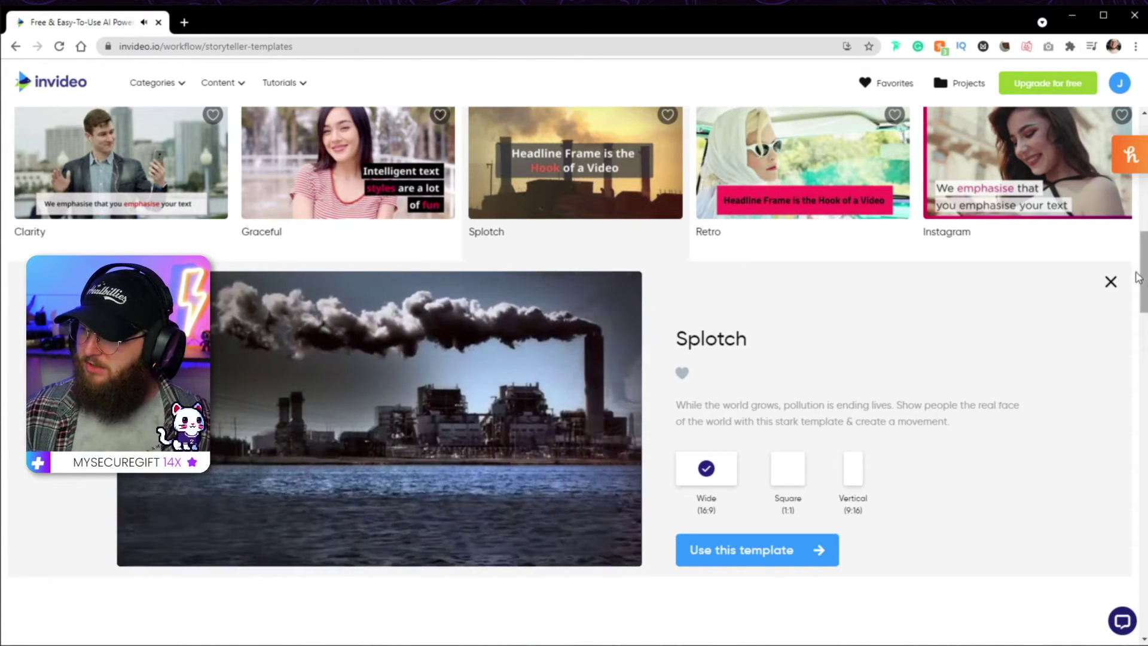
left_click(1110, 282)
scroll(756, 251, "up", 12)
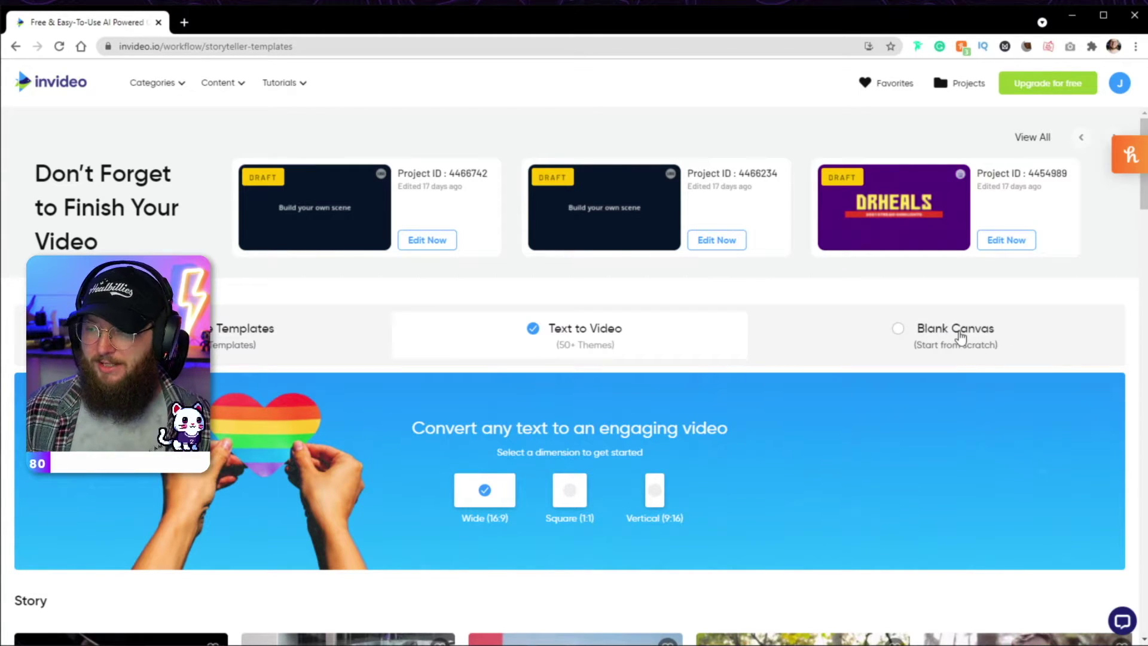
Step: Return to pre-made templates and scroll through the template rows
left_click(226, 340)
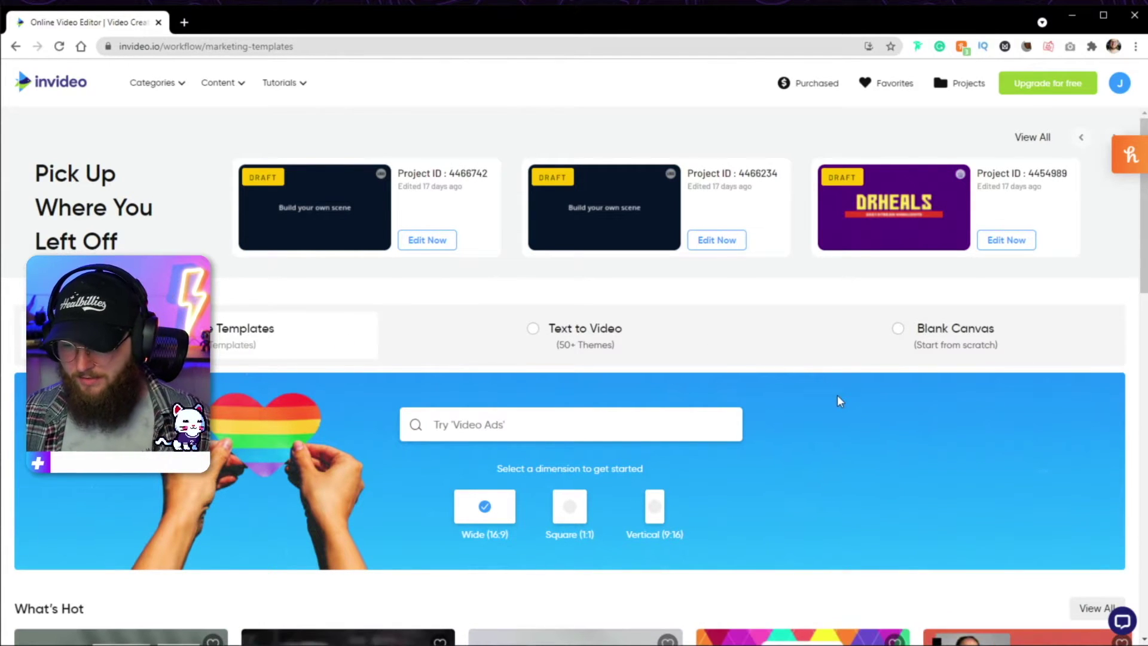
scroll(843, 395, "down", 3)
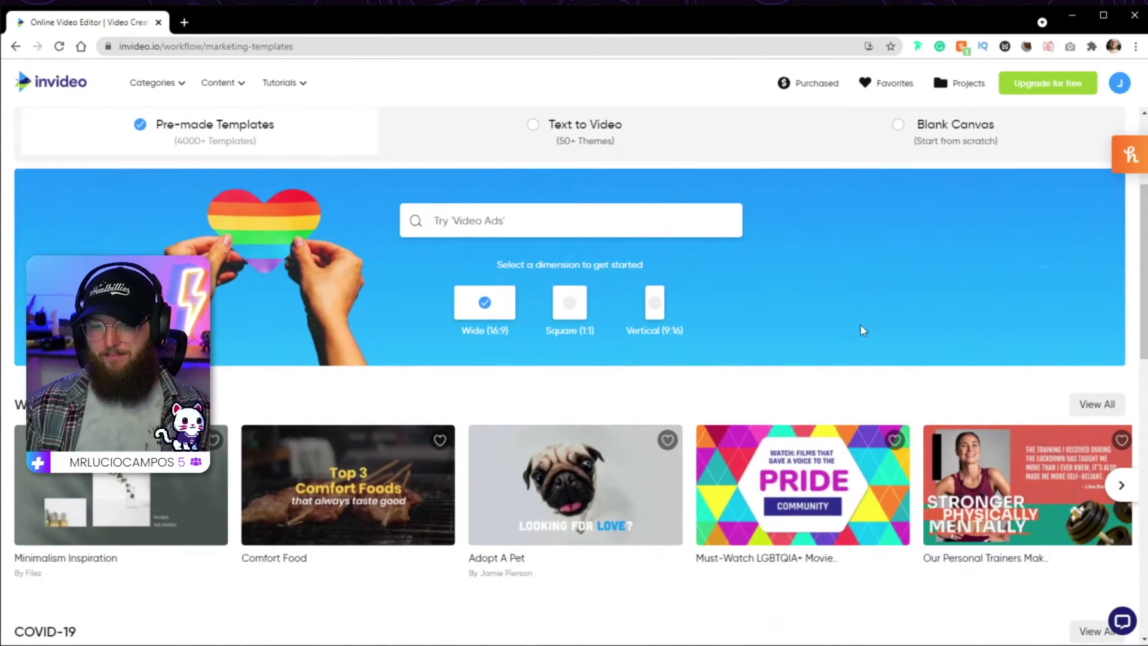
scroll(847, 348, "down", 3)
scroll(846, 343, "down", 2)
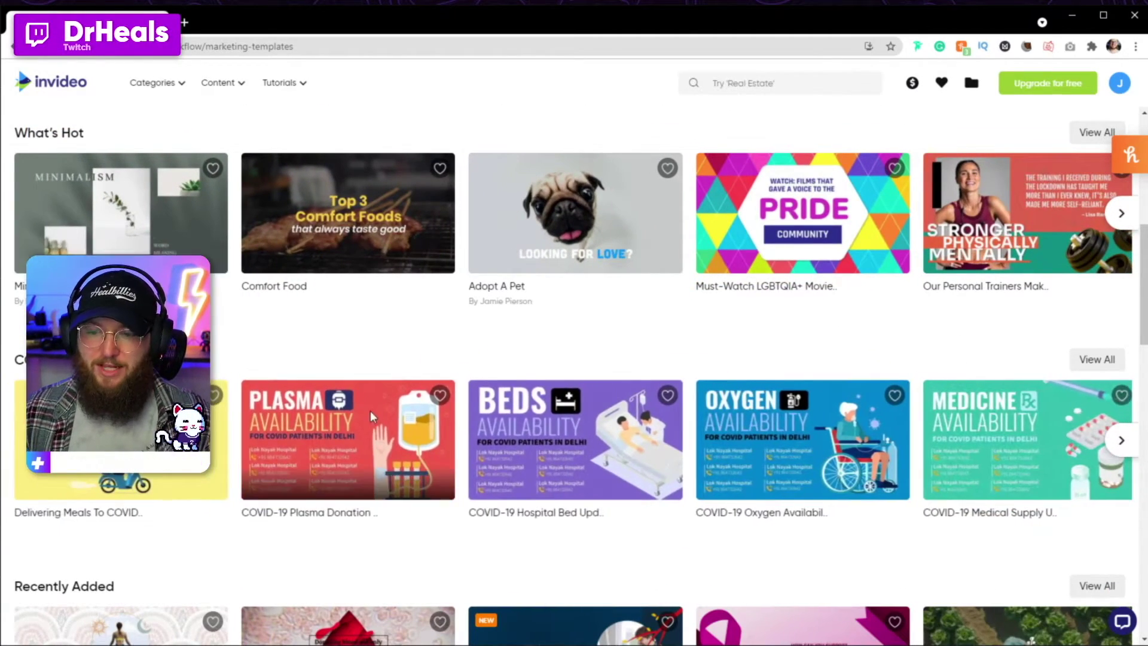
scroll(277, 403, "down", 4)
scroll(359, 442, "down", 5)
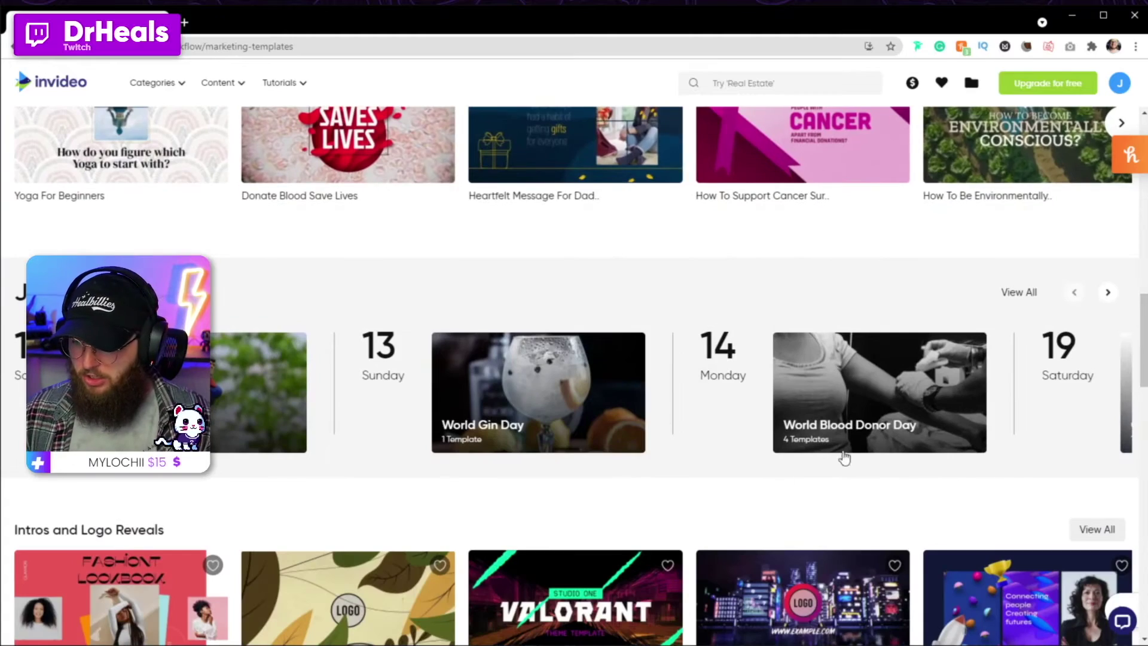
scroll(658, 485, "down", 3)
scroll(541, 495, "down", 3)
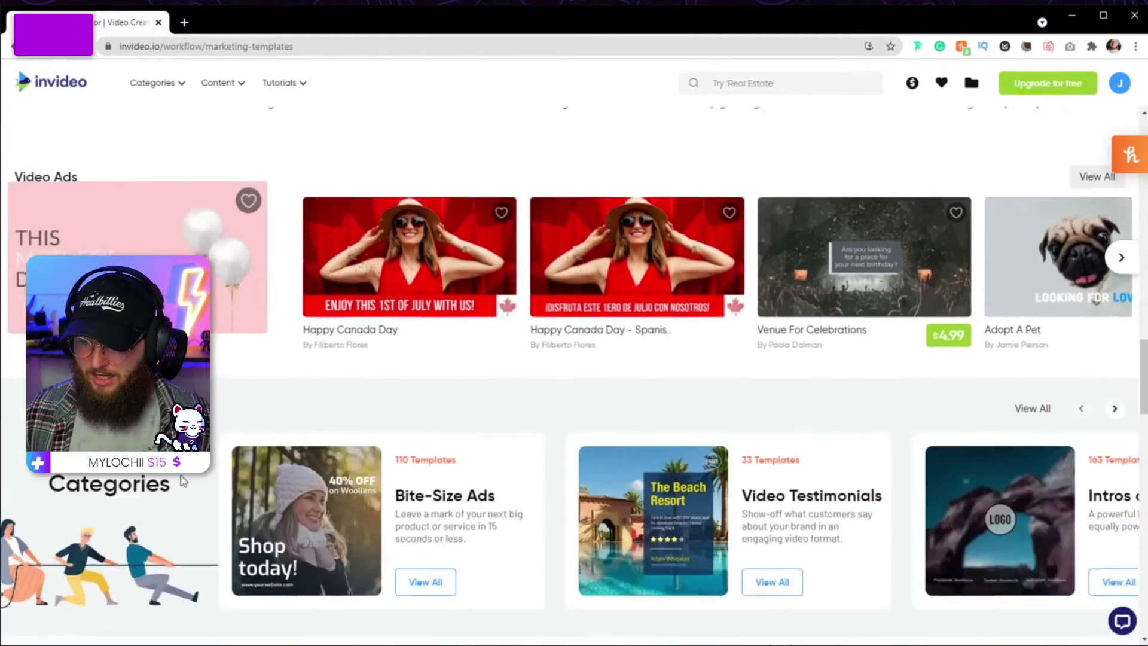
scroll(366, 454, "down", 6)
Step: Preview the Minimalism Inspiration template
scroll(366, 453, "up", 15)
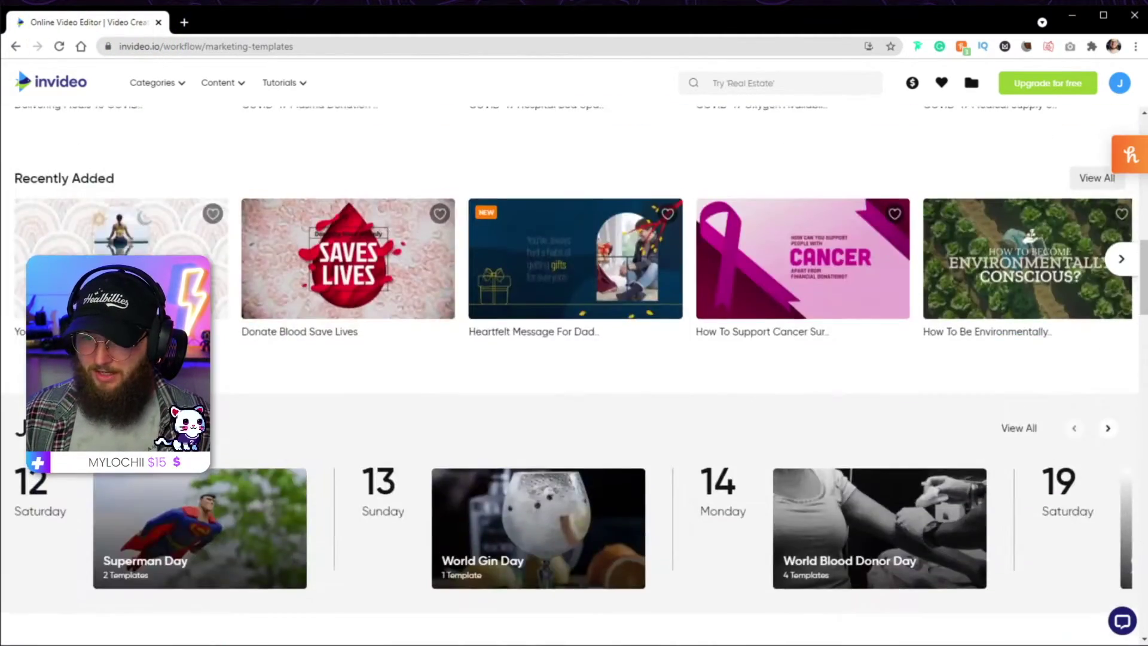
scroll(574, 358, "up", 10)
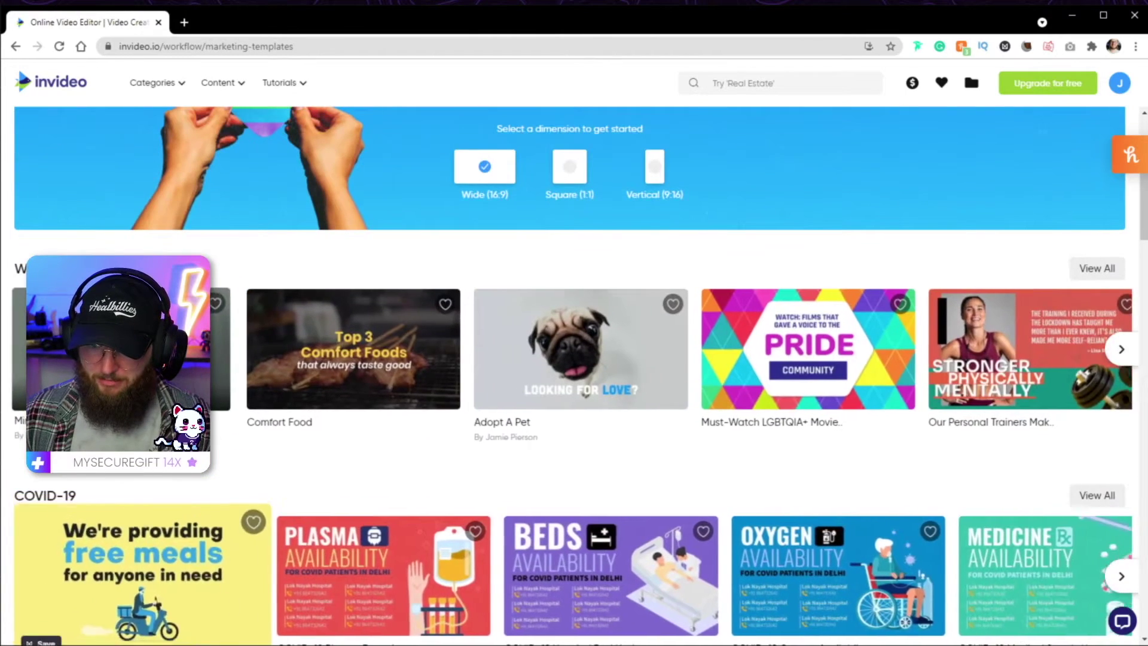
left_click(228, 281)
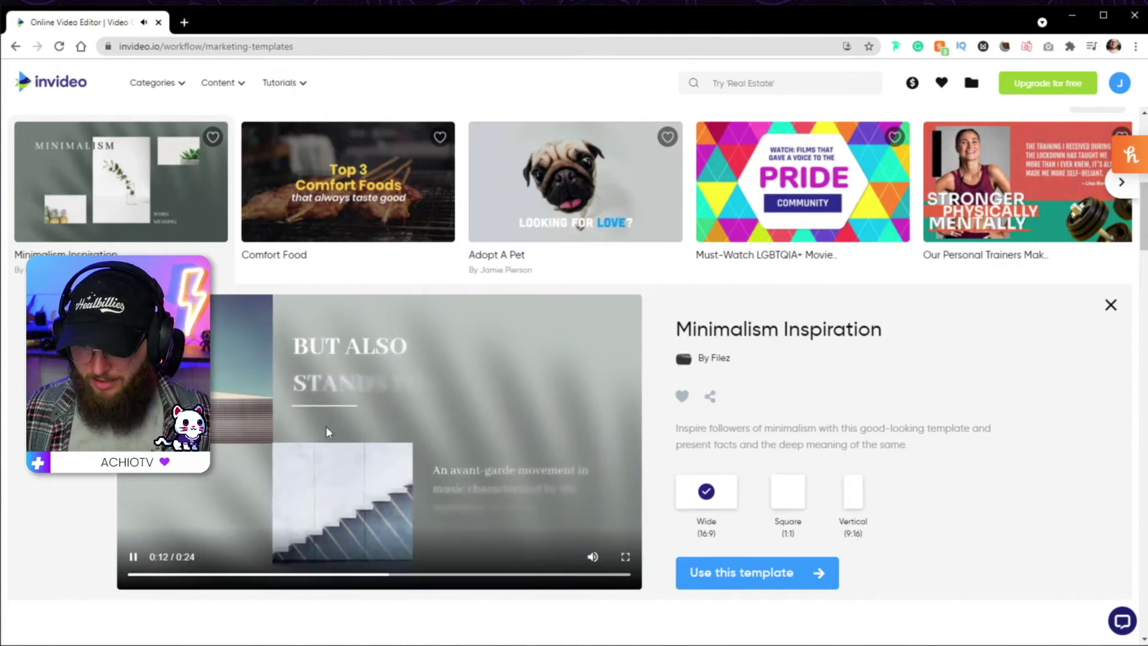
left_click(1110, 305)
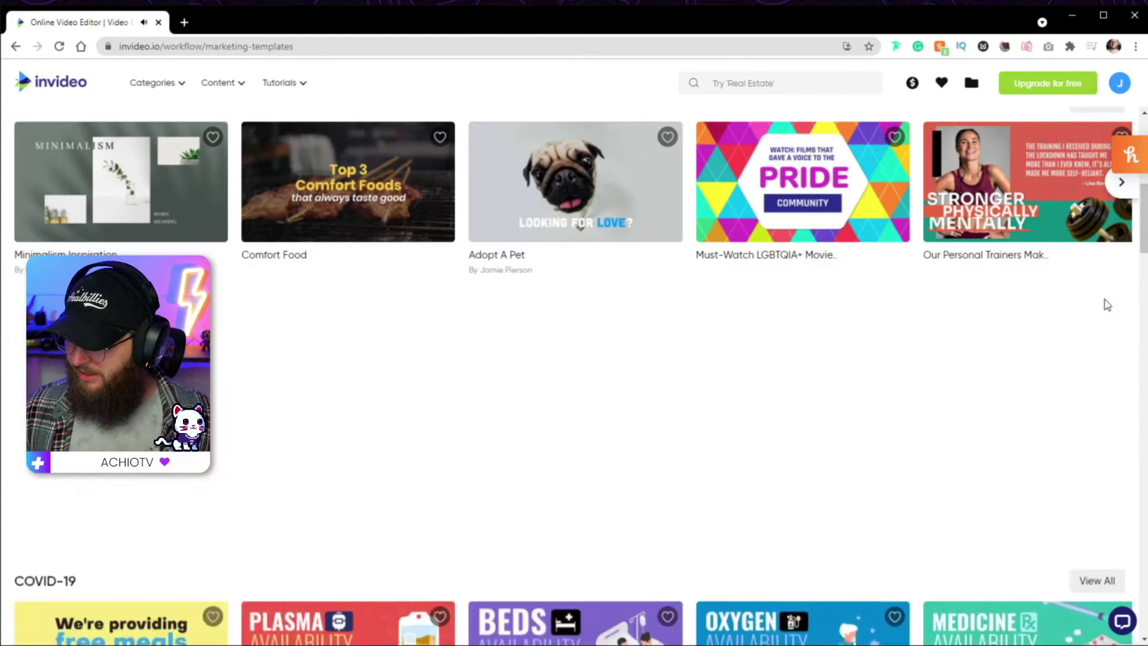
left_click(1121, 182)
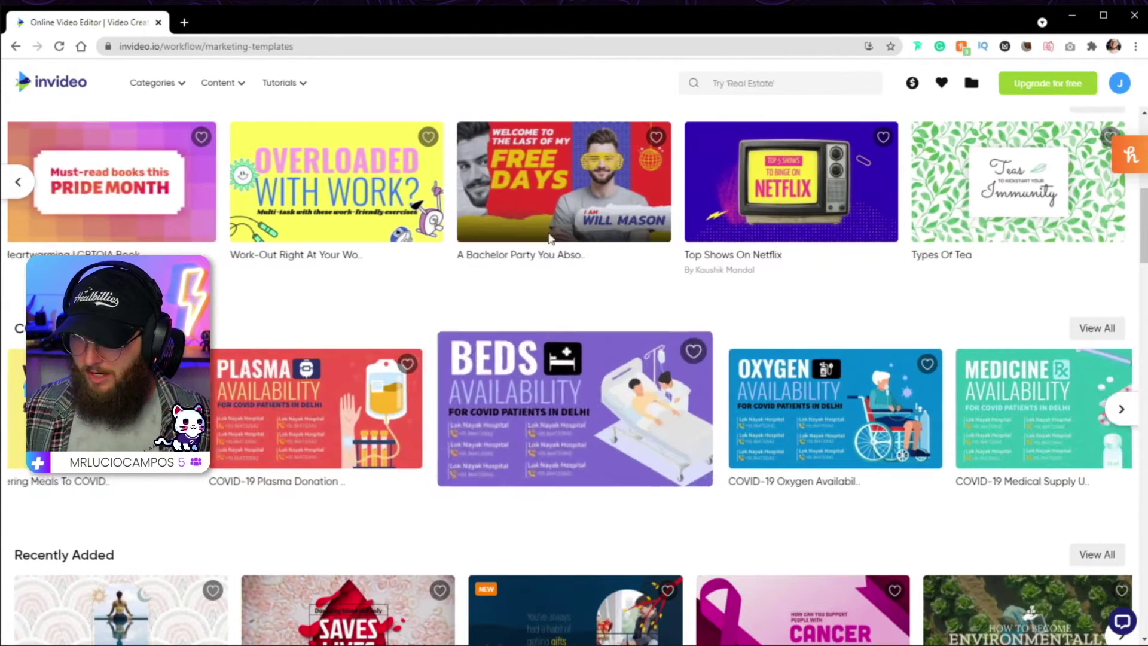
left_click(550, 195)
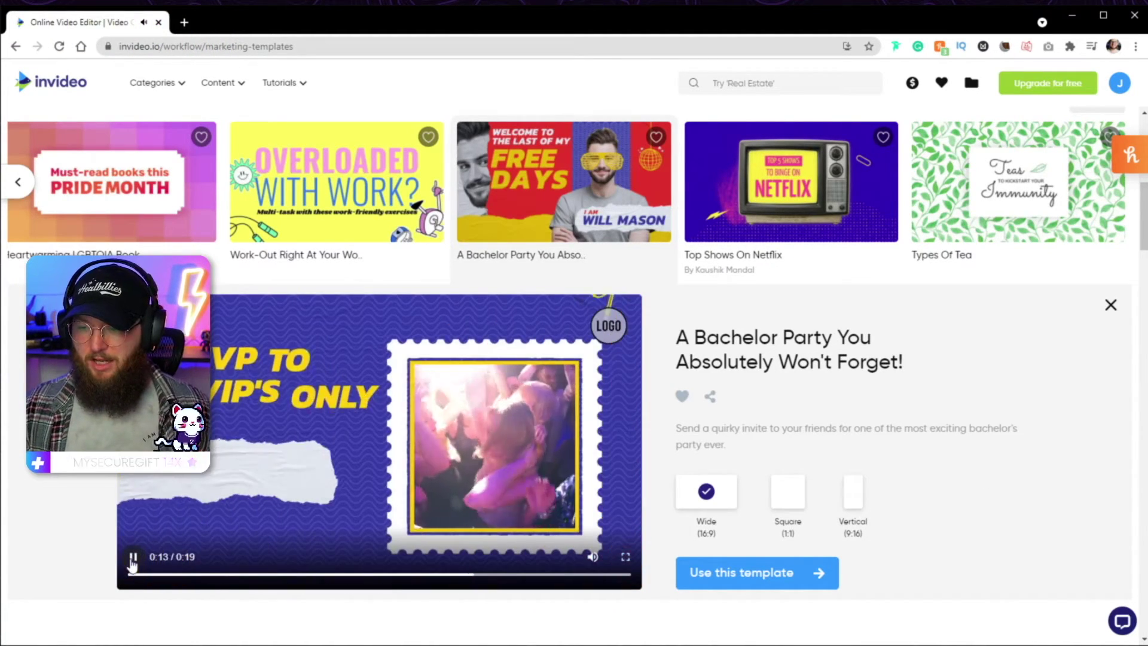
left_click(132, 559)
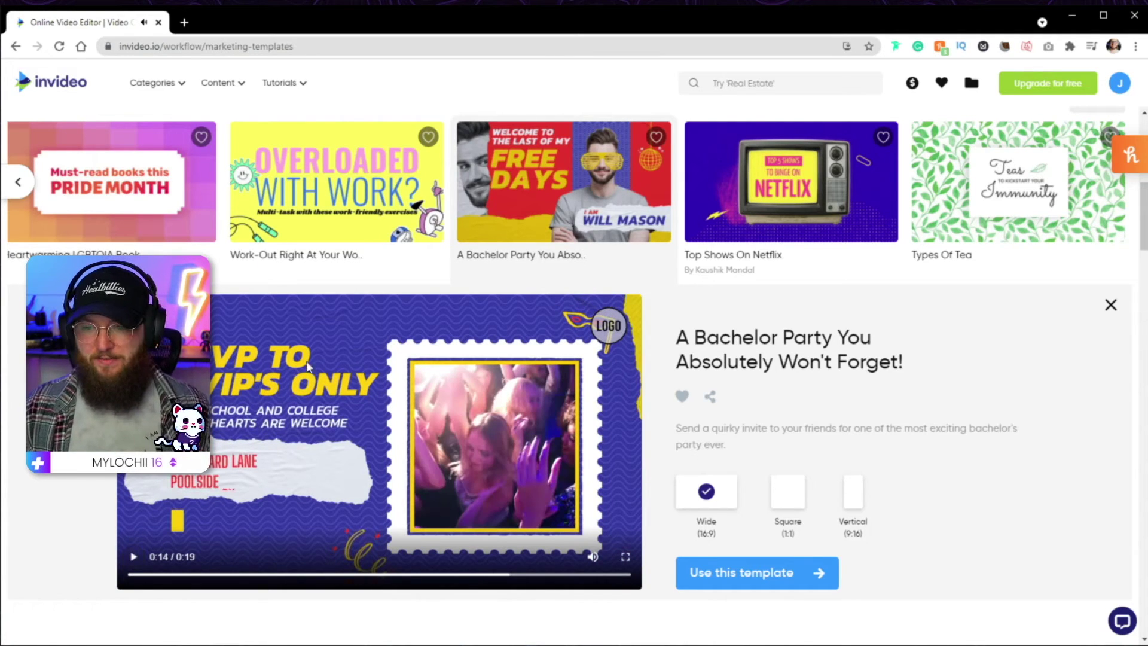
left_click(133, 559)
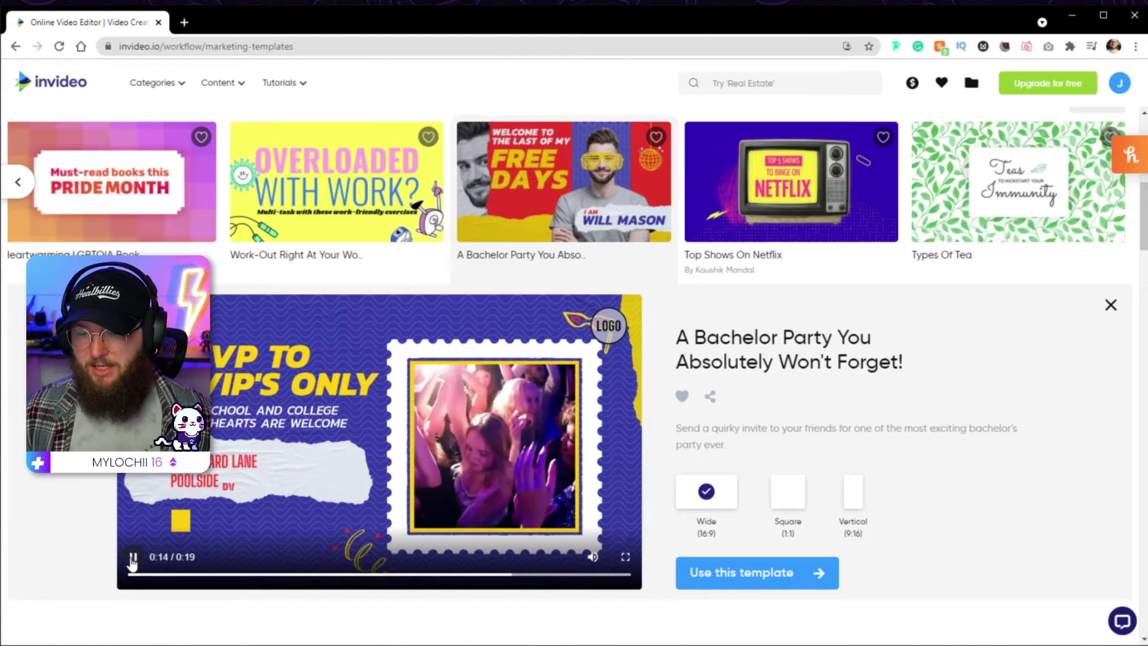
left_click(134, 560)
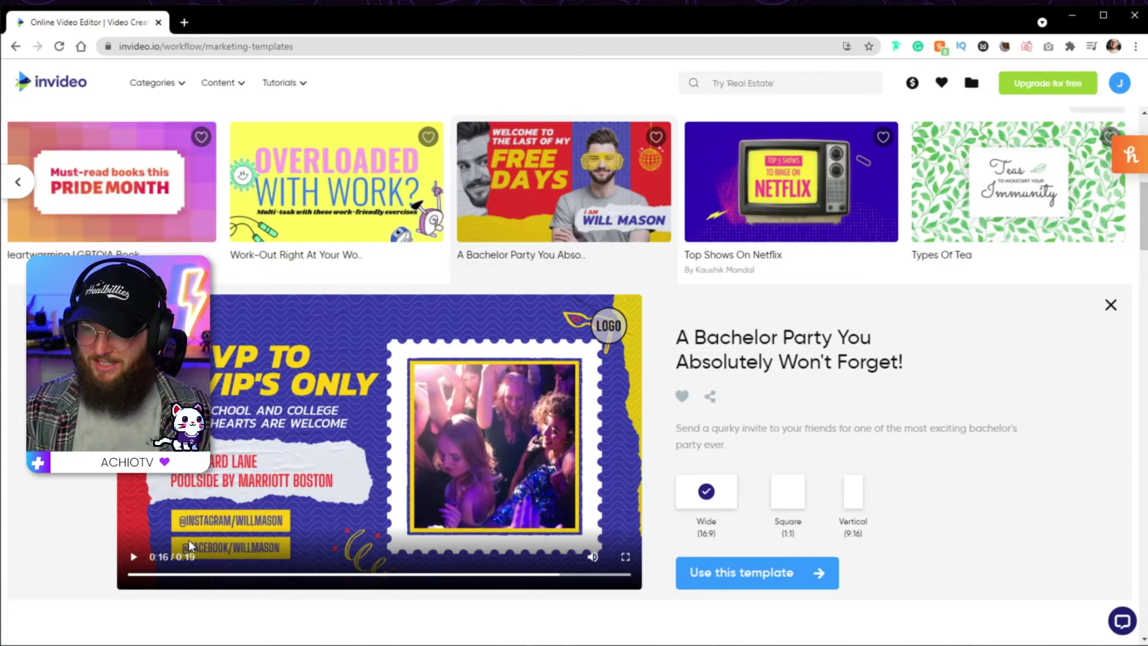
left_click(816, 198)
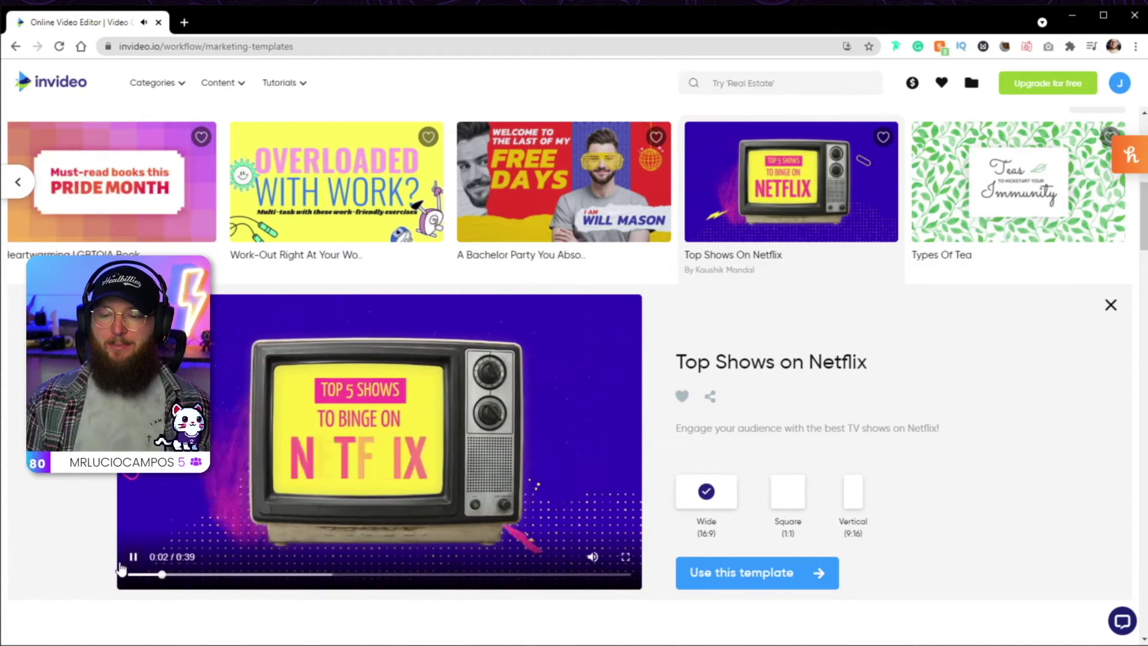
left_click(130, 562)
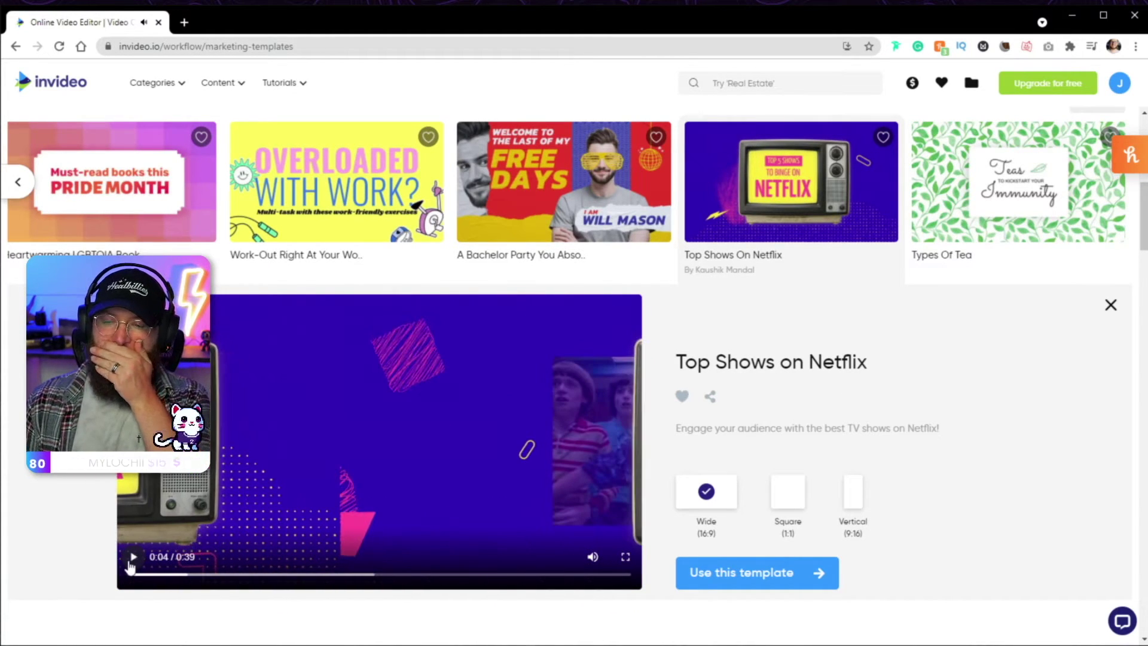
left_click(131, 561)
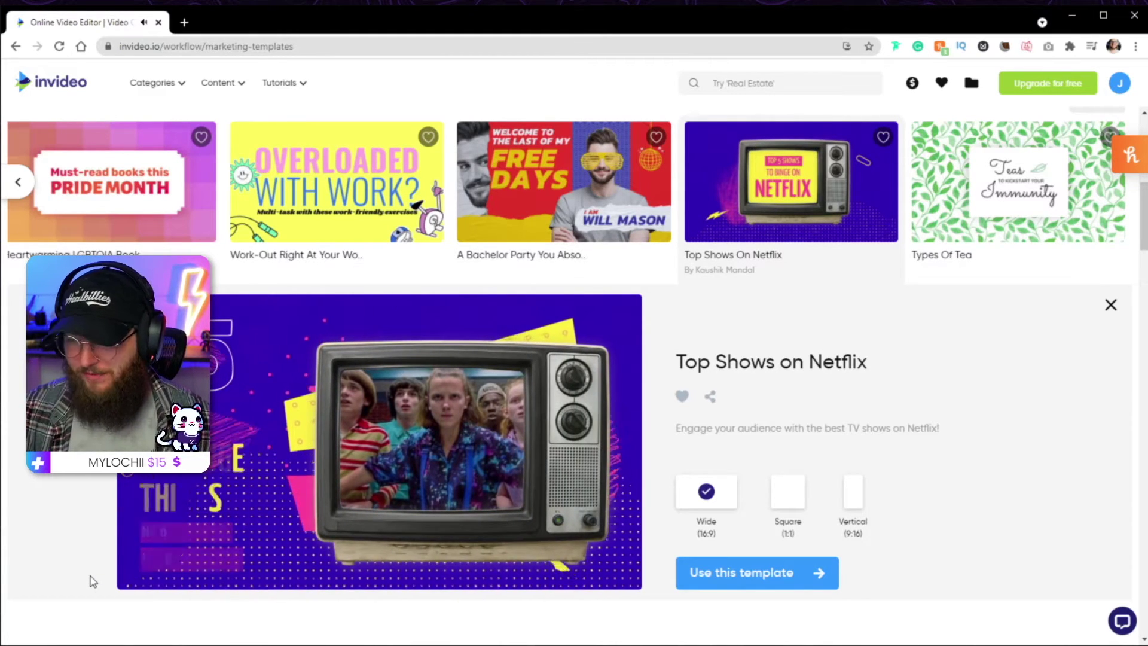
mouse_move(143, 551)
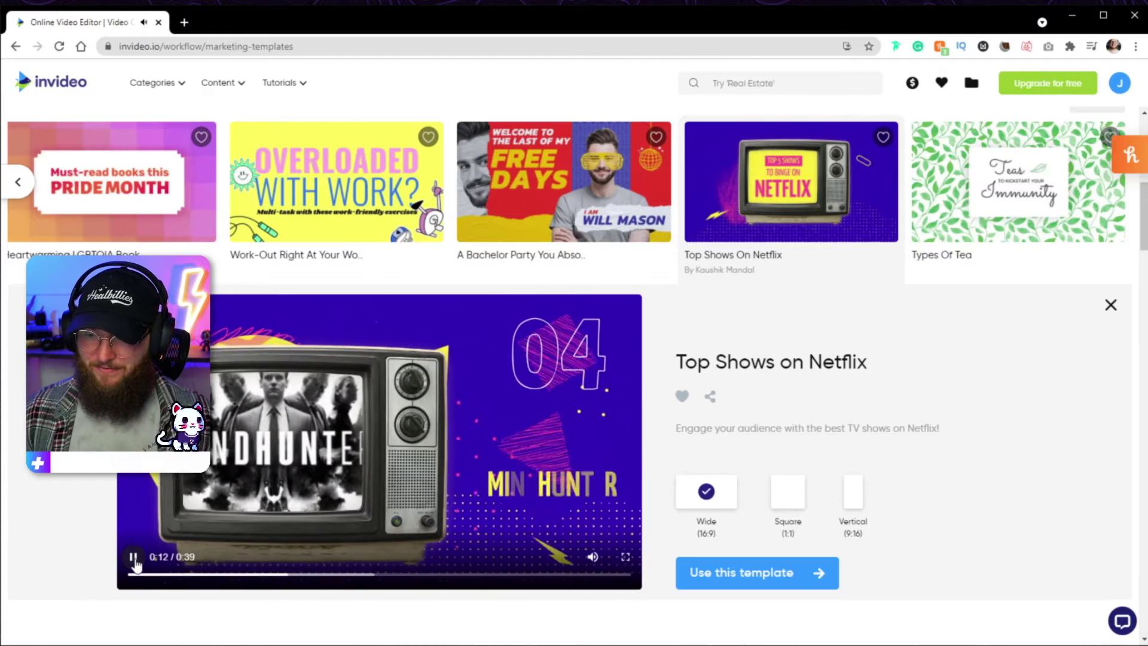
left_click(461, 463)
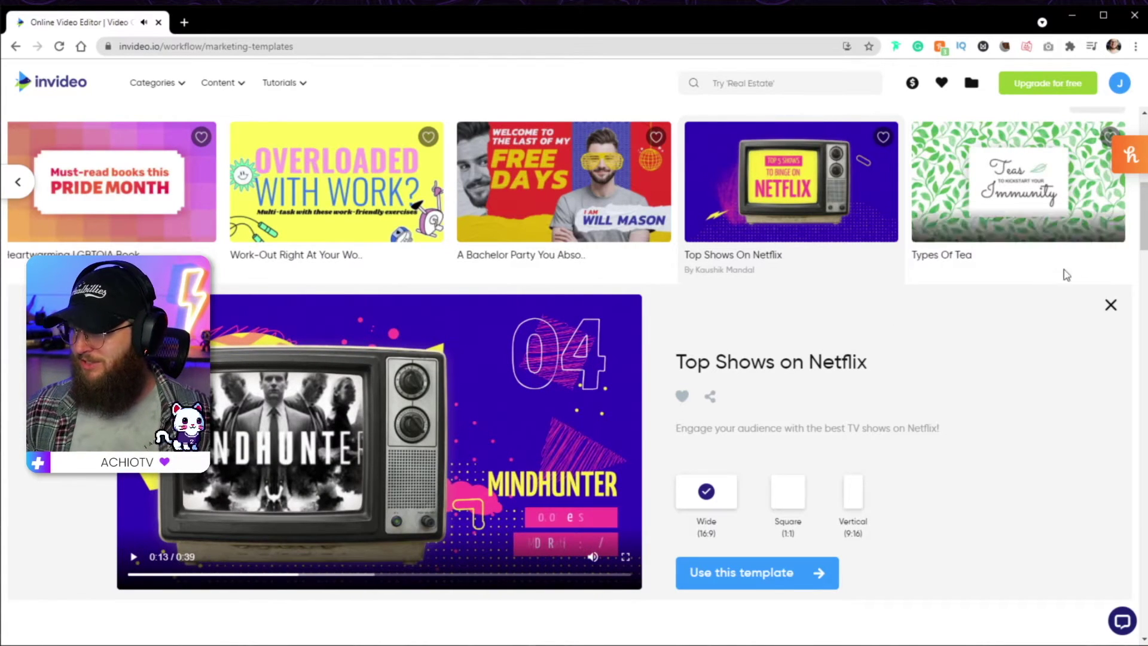
left_click(1110, 305)
Step: Scroll through the template categories and start a search in the template search box
scroll(1109, 232, "up", 1)
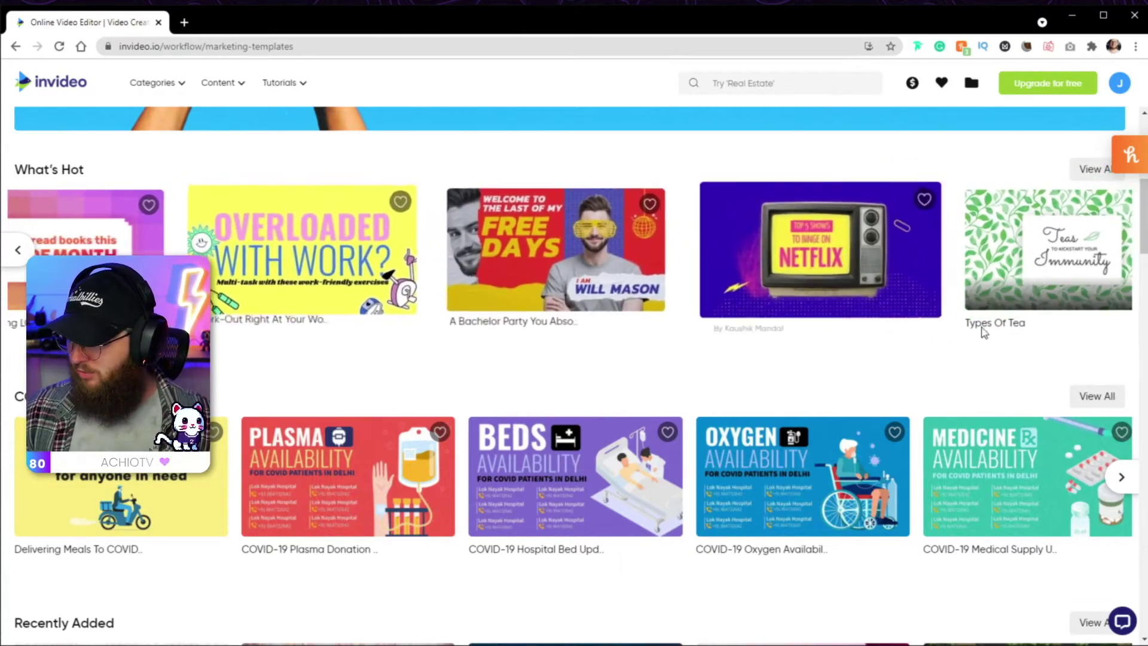
scroll(736, 444, "down", 2)
scroll(736, 444, "down", 11)
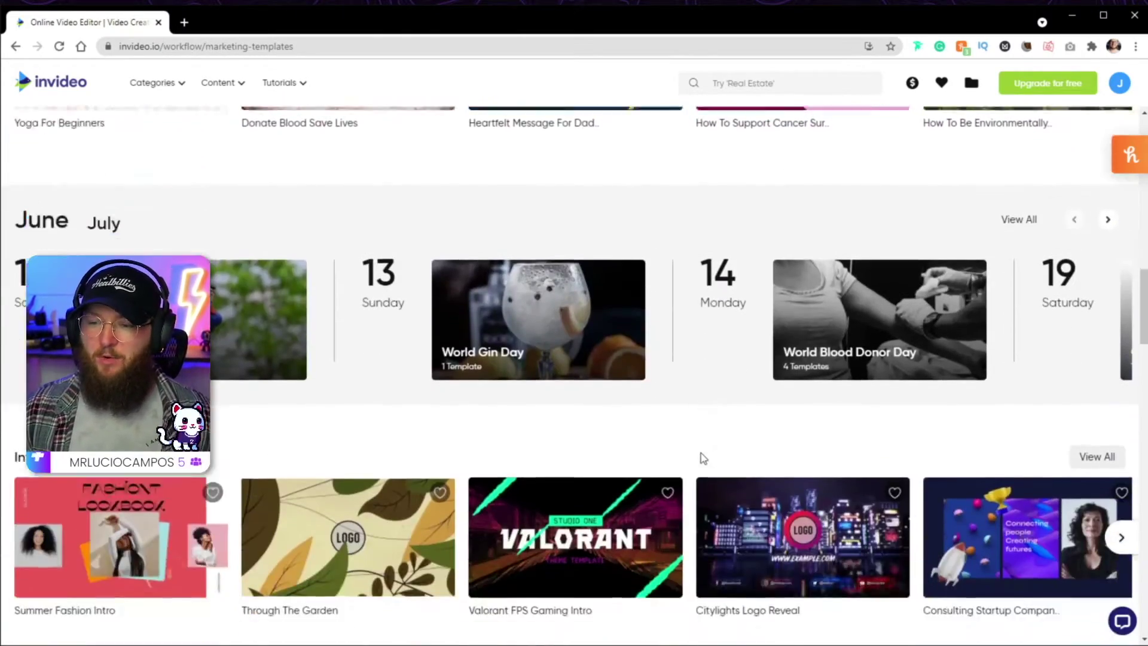
scroll(697, 459, "down", 11)
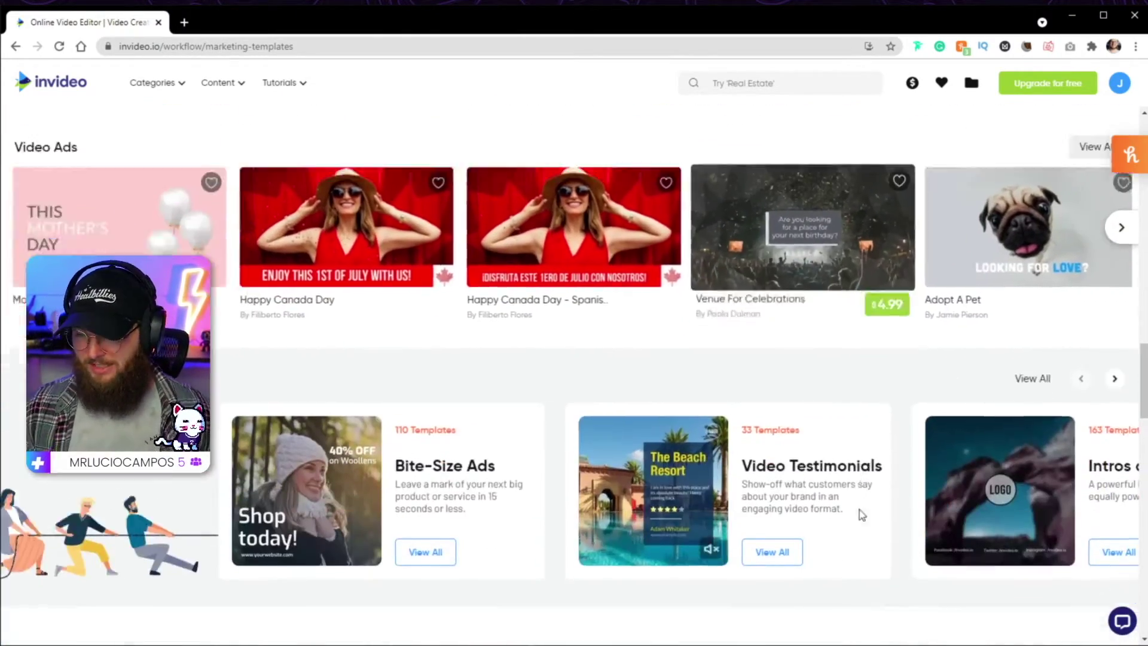
scroll(851, 528, "down", 7)
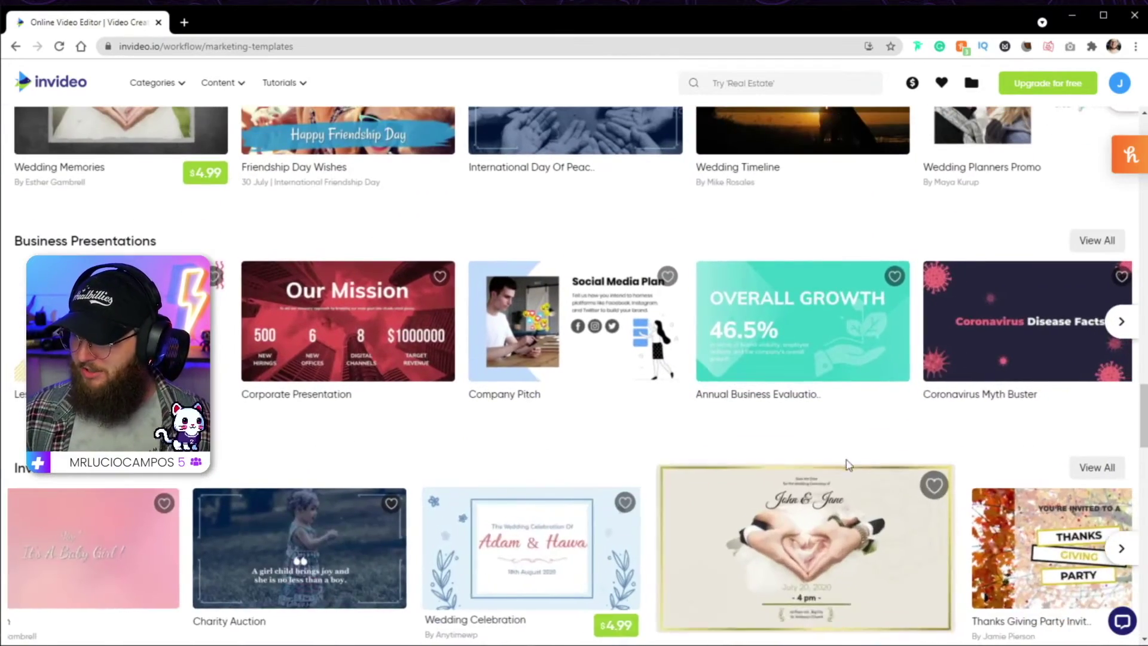
scroll(853, 474, "down", 2)
scroll(853, 474, "down", 4)
scroll(610, 475, "down", 4)
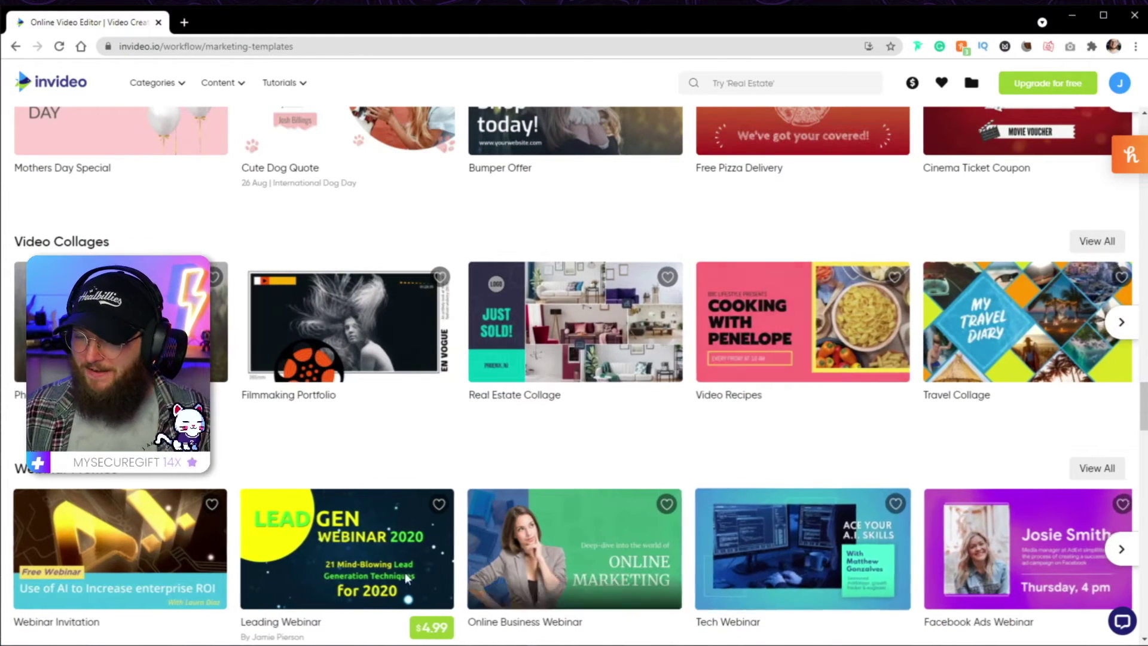
scroll(801, 249, "down", 3)
left_click(810, 87)
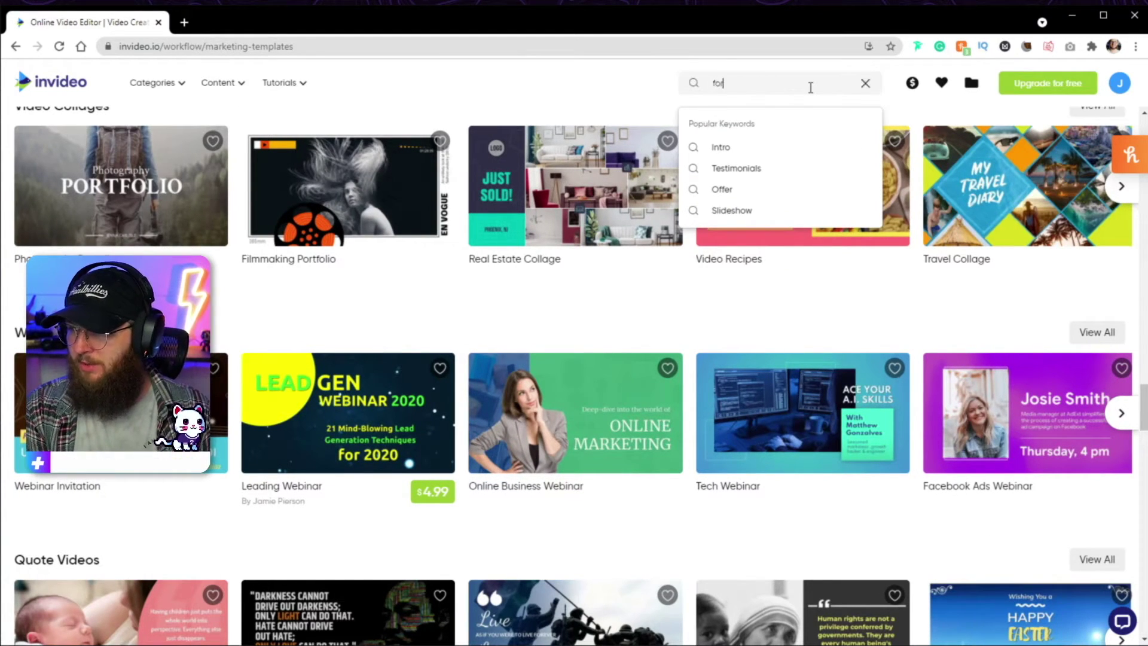
Step: Search templates for 'fortnite' and preview New Video Game Alert and Game Streaming Announcement
type("fortnite")
key("Return")
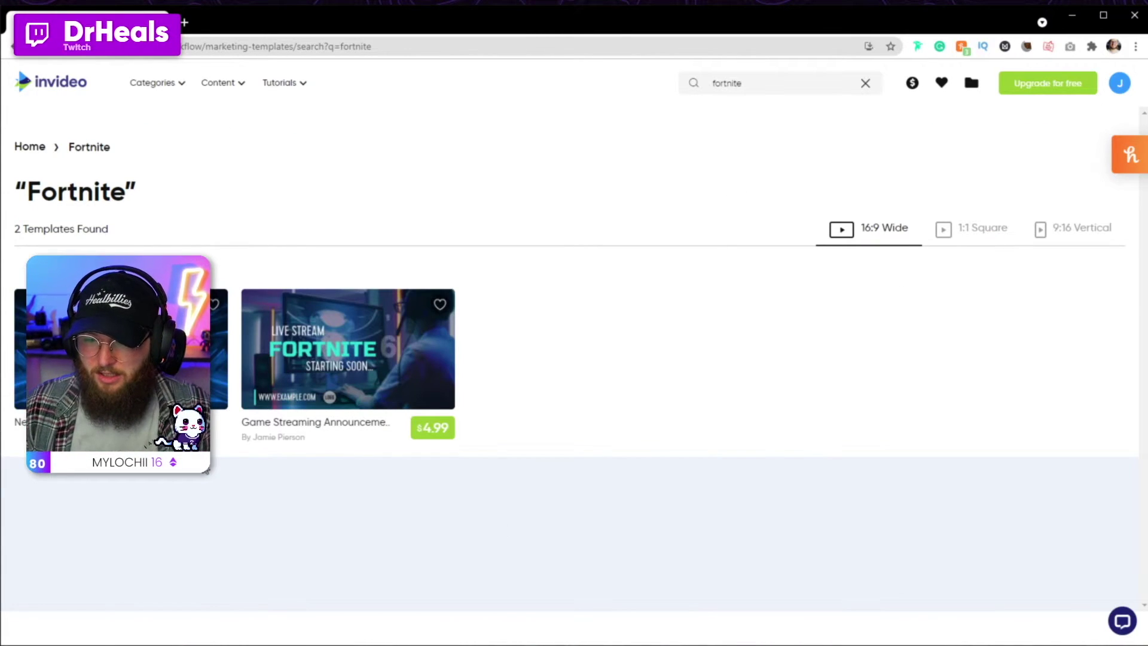
left_click(275, 358)
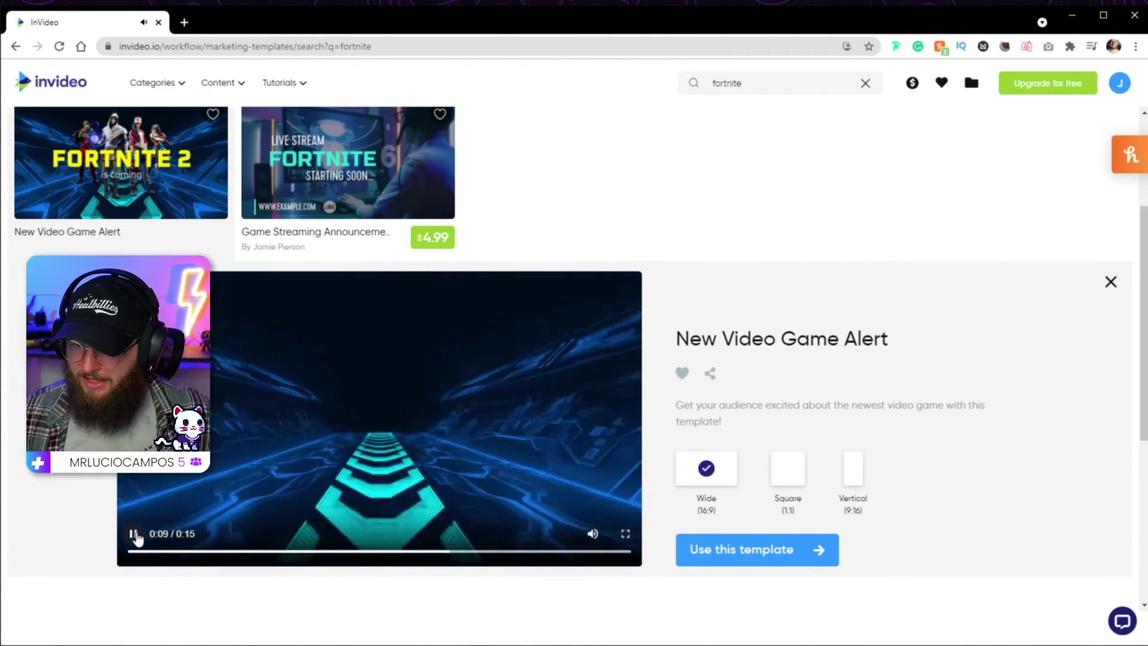
left_click(135, 535)
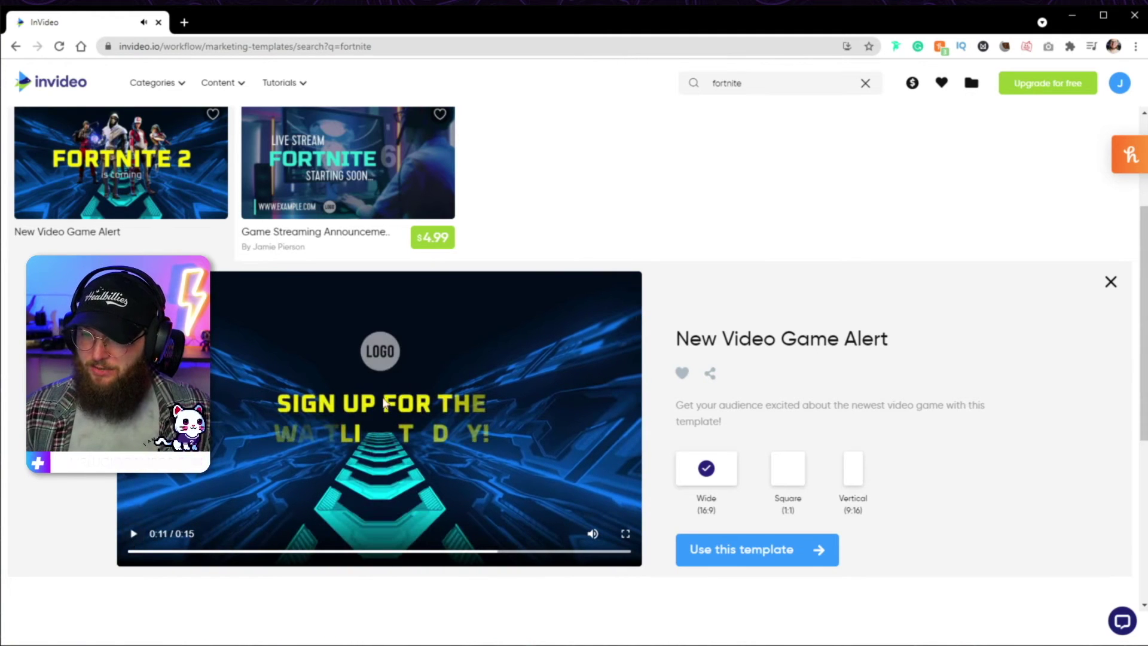
left_click(1110, 284)
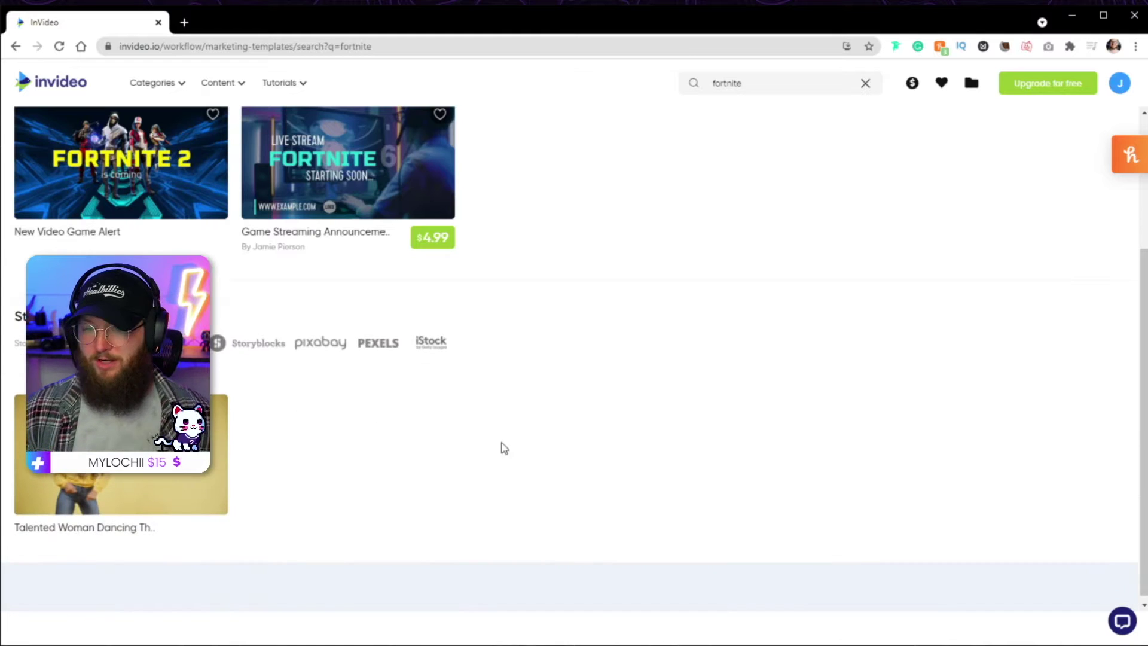
left_click(427, 153)
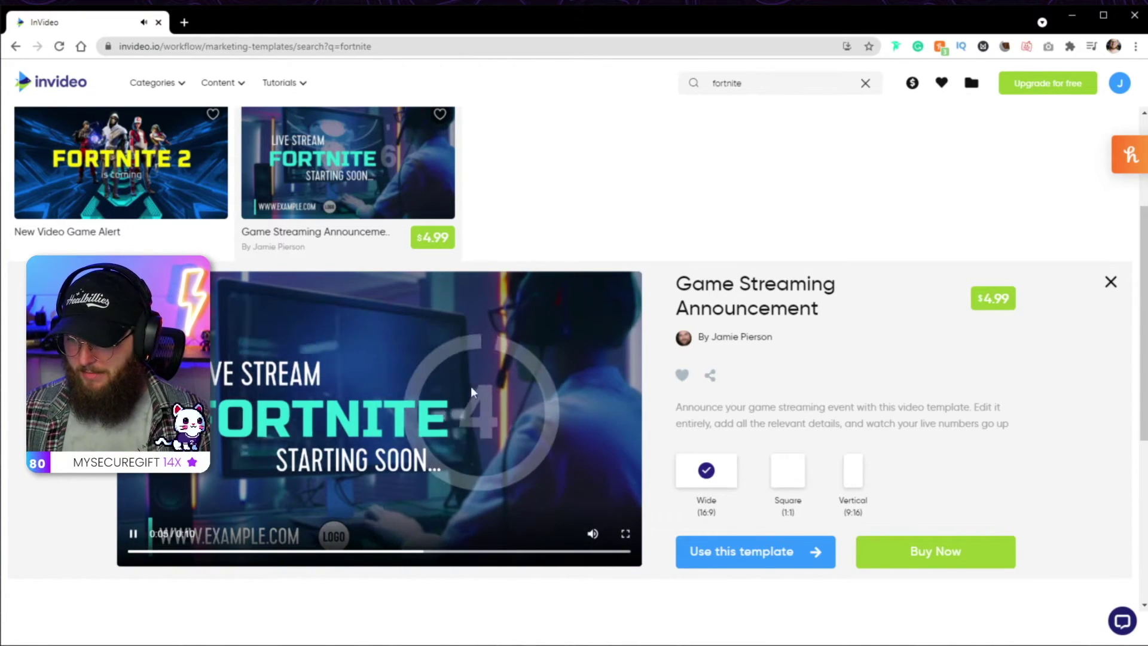
left_click(133, 533)
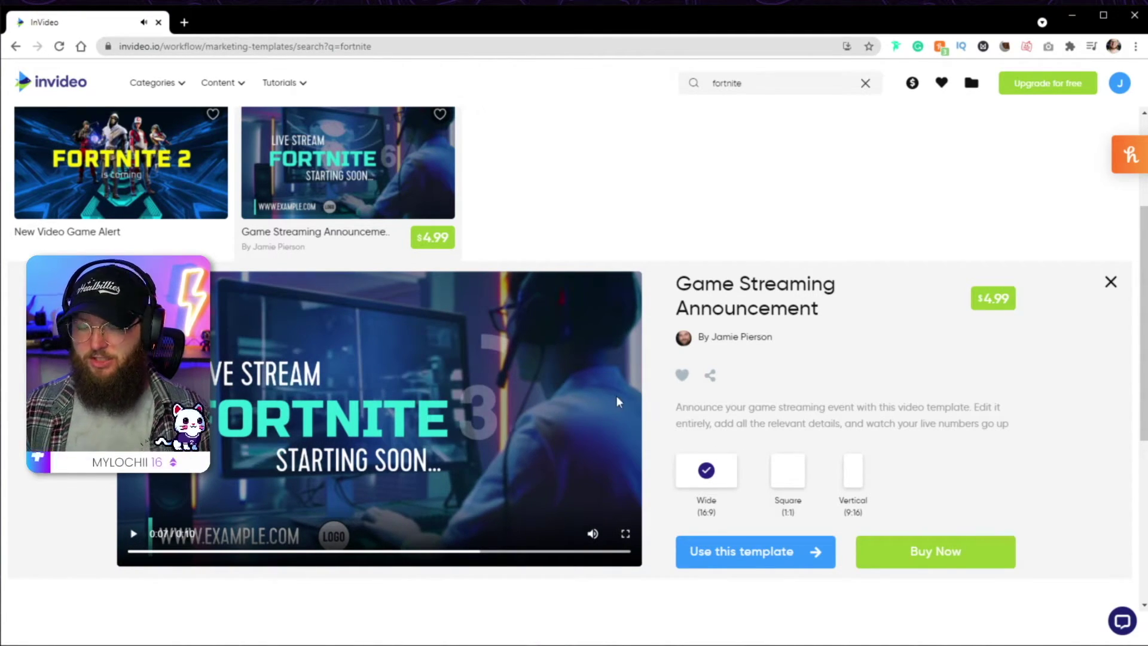
scroll(775, 404, "up", 2)
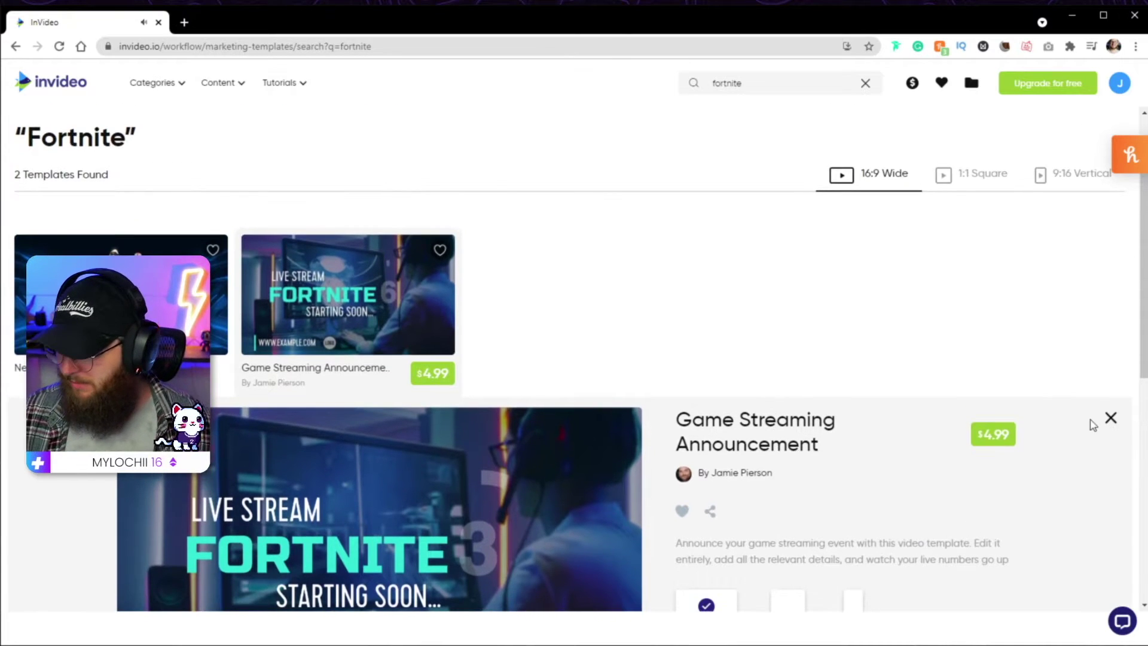
left_click(1110, 418)
Step: Search templates for 'gaming' instead and preview the Minecraft Gaming Intro result
left_click_drag(782, 83, 708, 87)
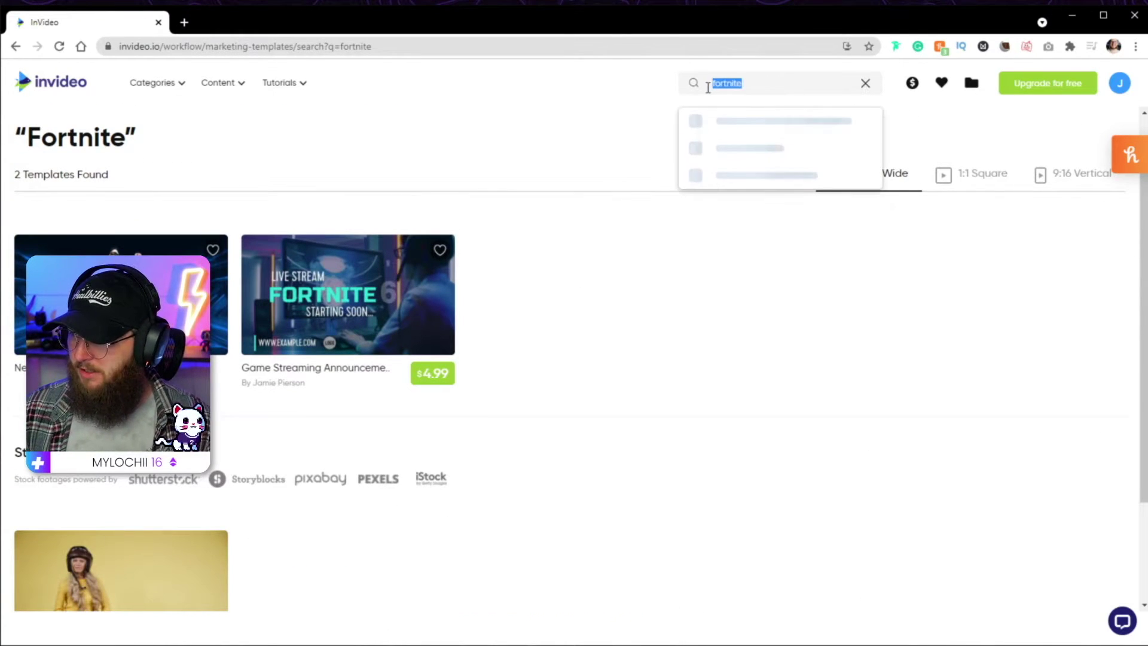
type("gaming")
key("Return")
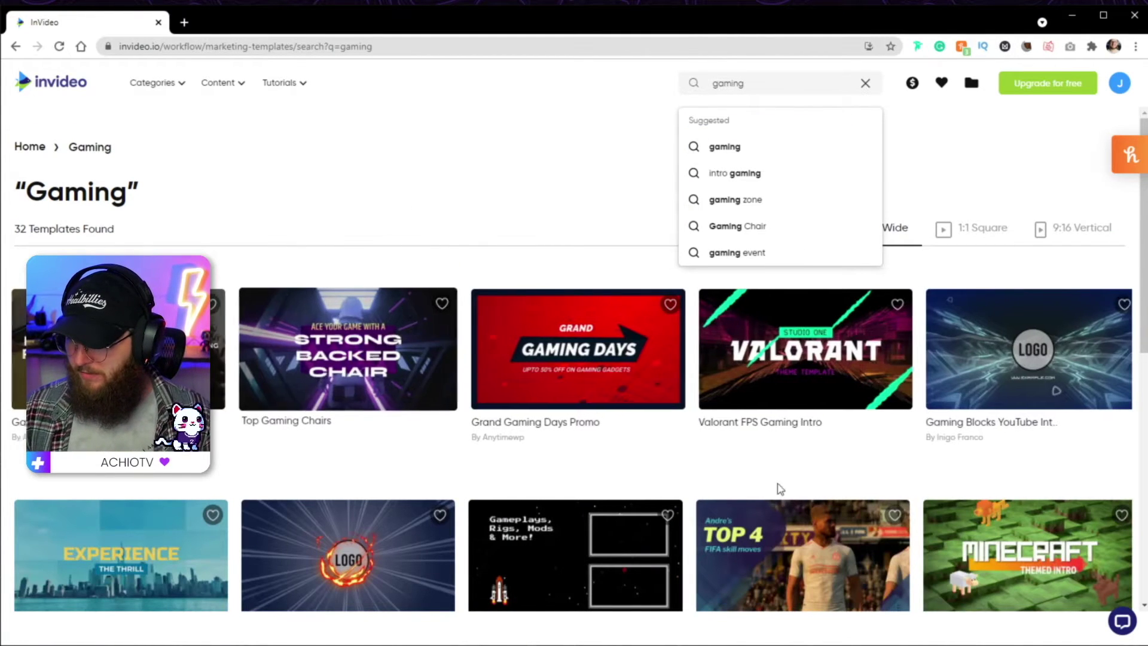
scroll(934, 395, "down", 2)
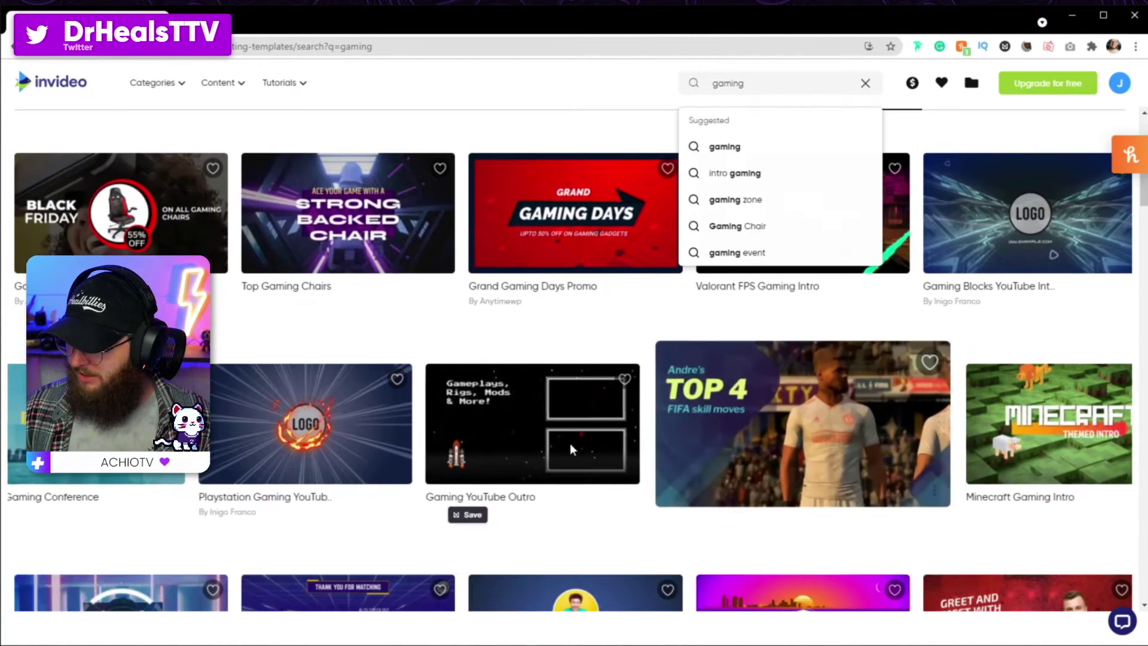
left_click(1016, 434)
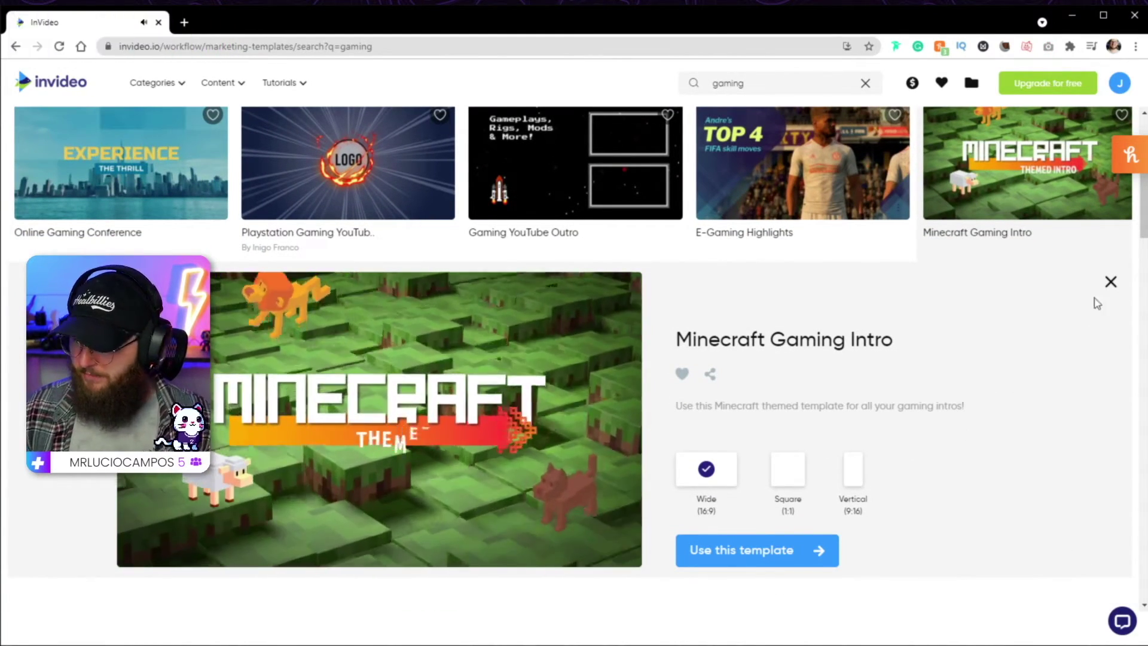
left_click(1110, 283)
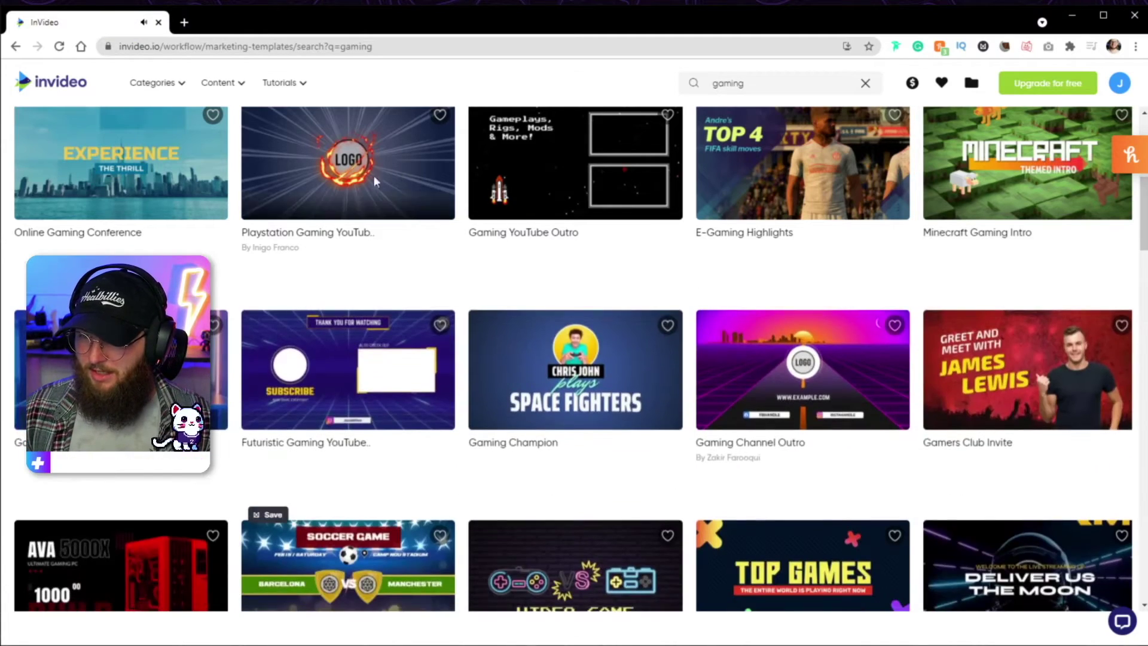
scroll(385, 308, "down", 3)
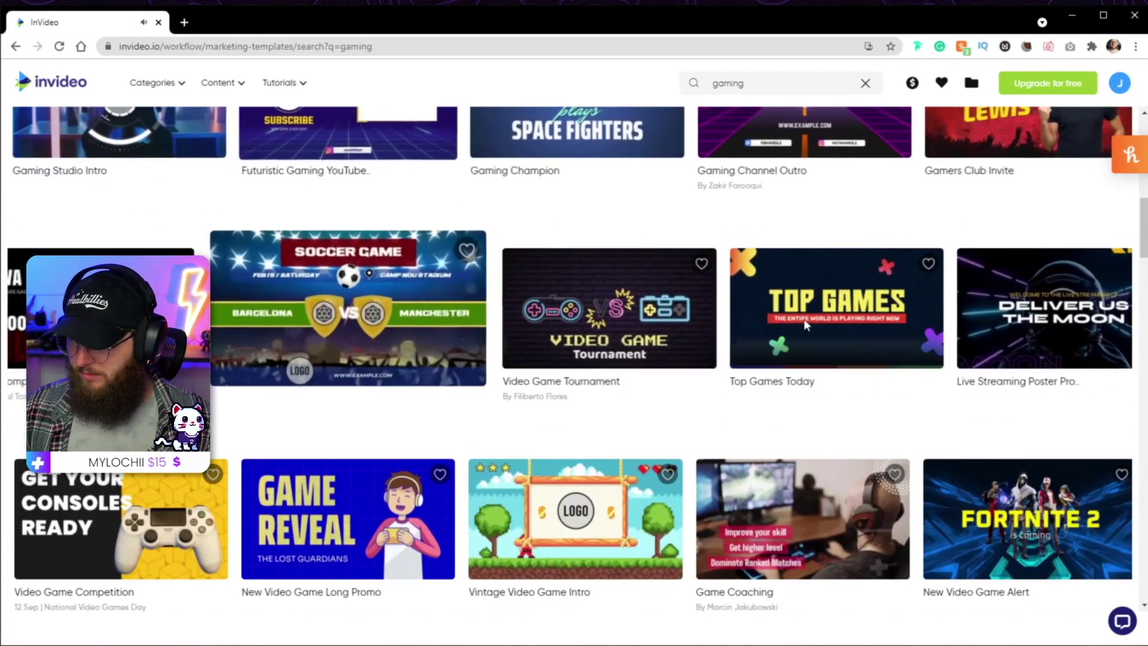
scroll(714, 361, "up", 5)
scroll(713, 361, "up", 3)
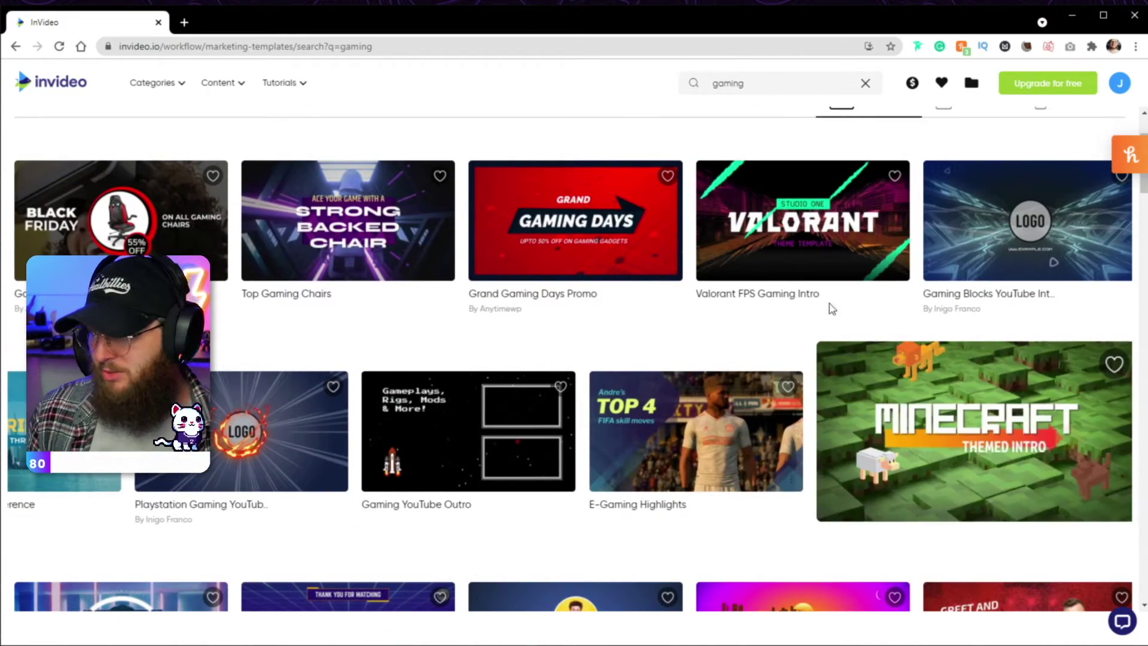
Step: Preview the Valorant FPS Gaming Intro template to 0:10, then choose Use this template
left_click(852, 216)
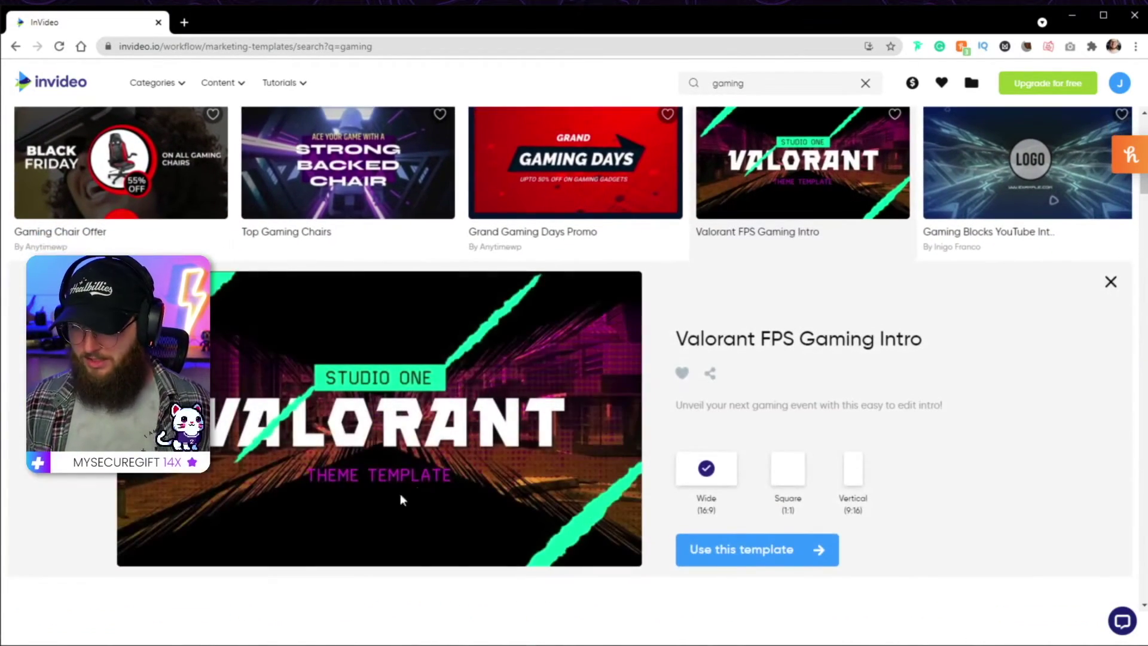
left_click(135, 535)
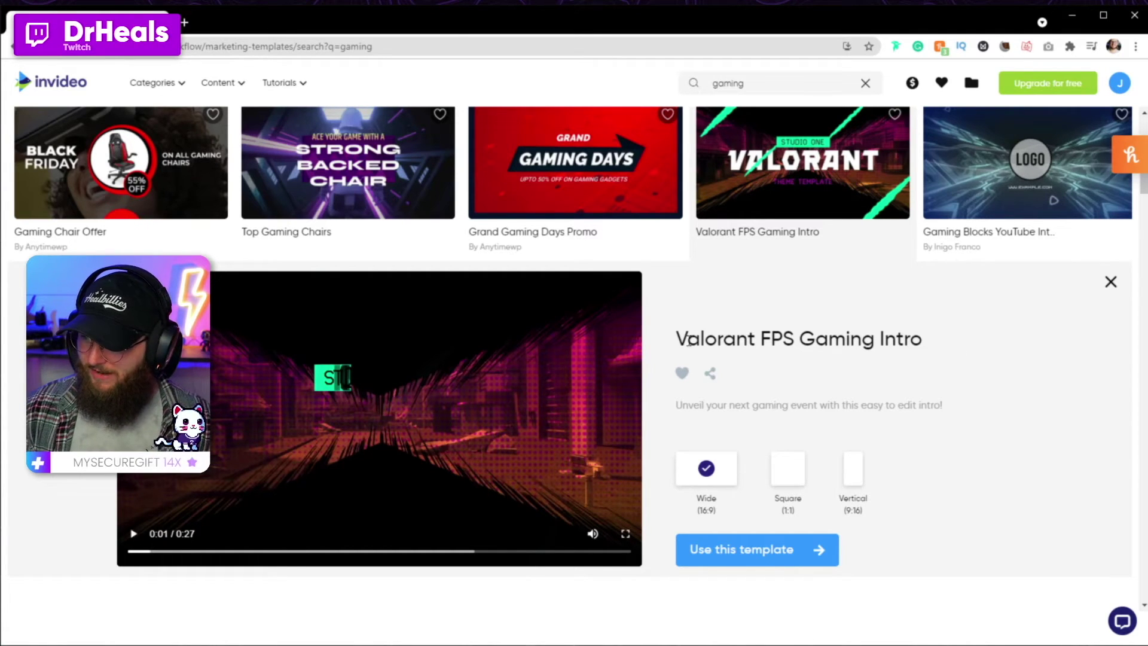
left_click_drag(685, 338, 880, 339)
left_click(879, 338)
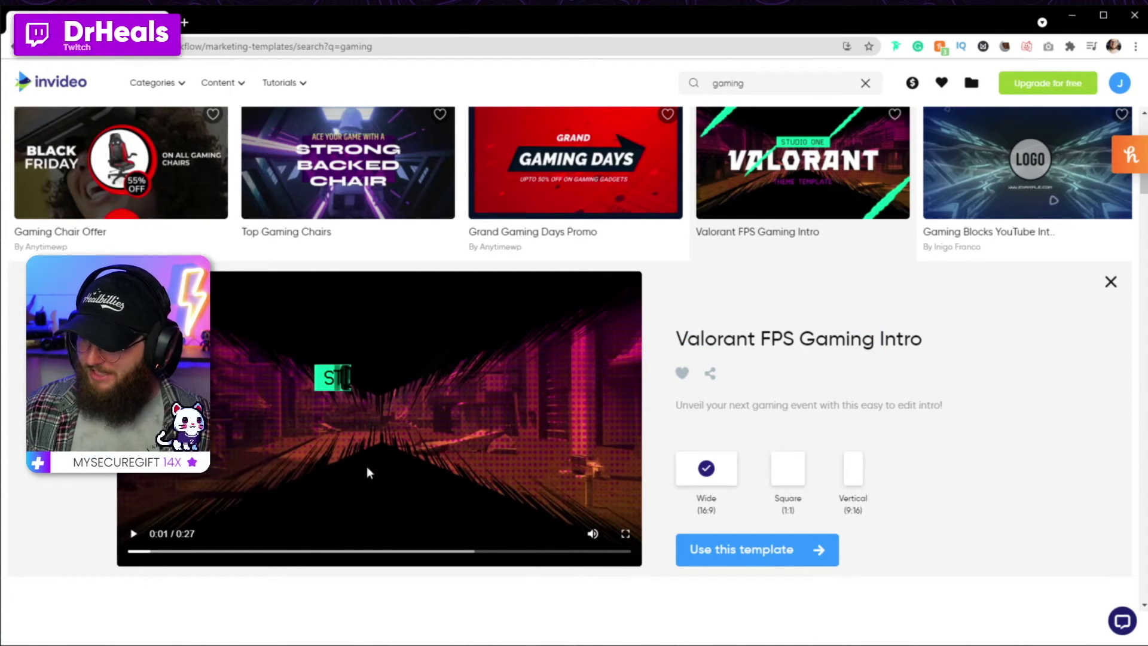
left_click(134, 534)
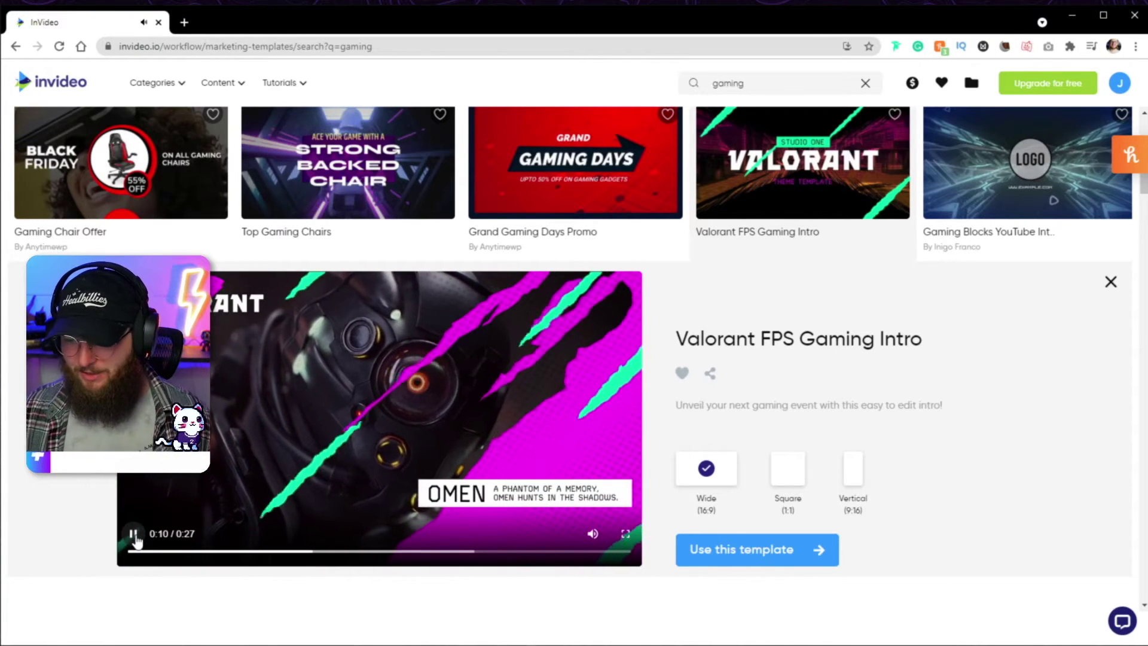
left_click(133, 533)
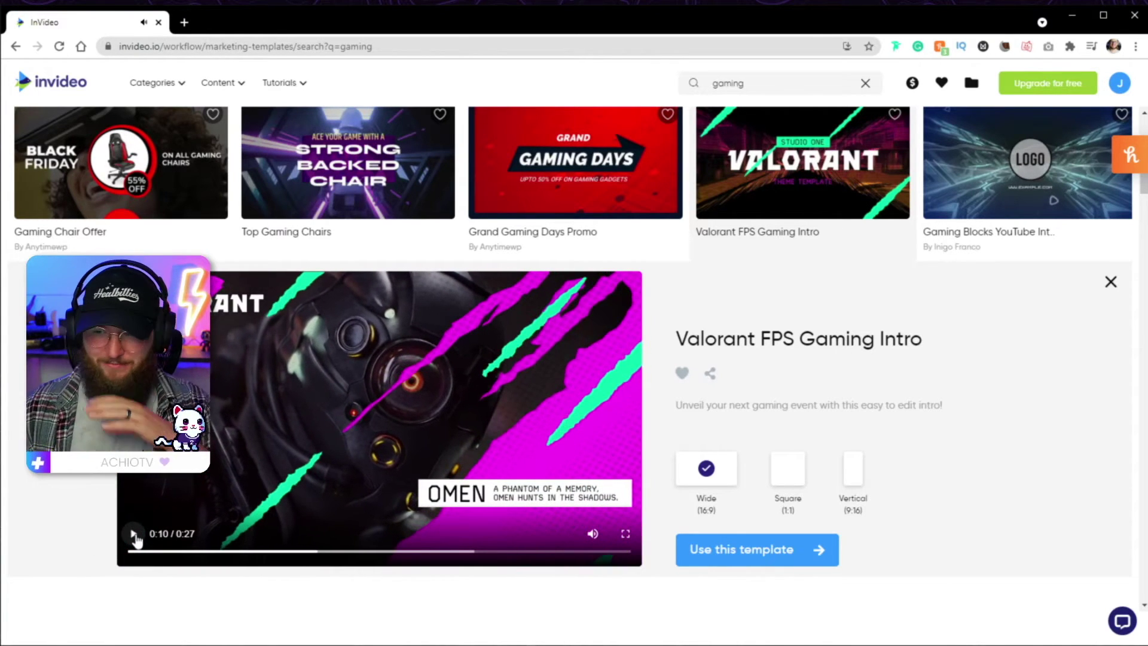
left_click(765, 558)
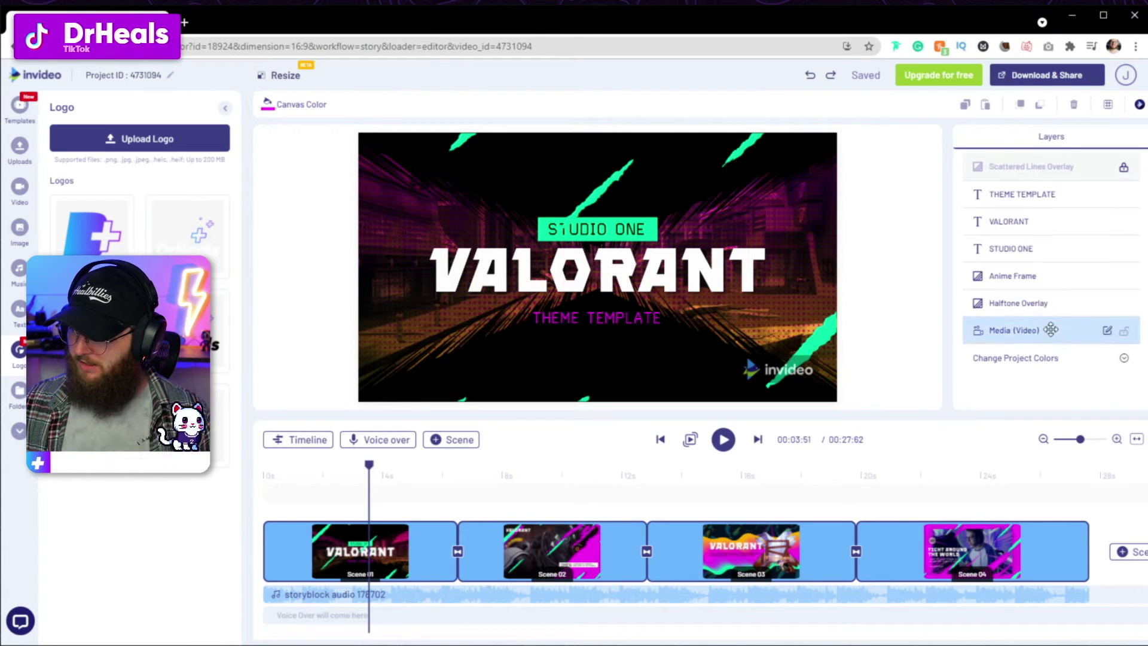
Step: Retitle the VALORANT heading in Scene 01 to DRHEALS
left_click(1008, 223)
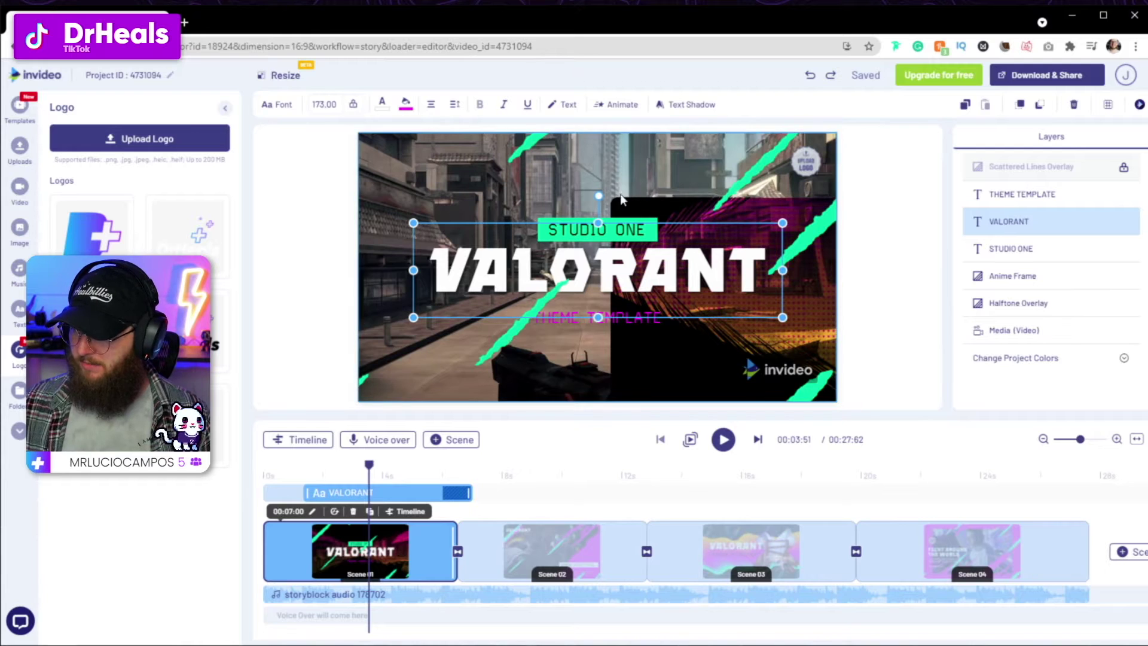
double_click(700, 274)
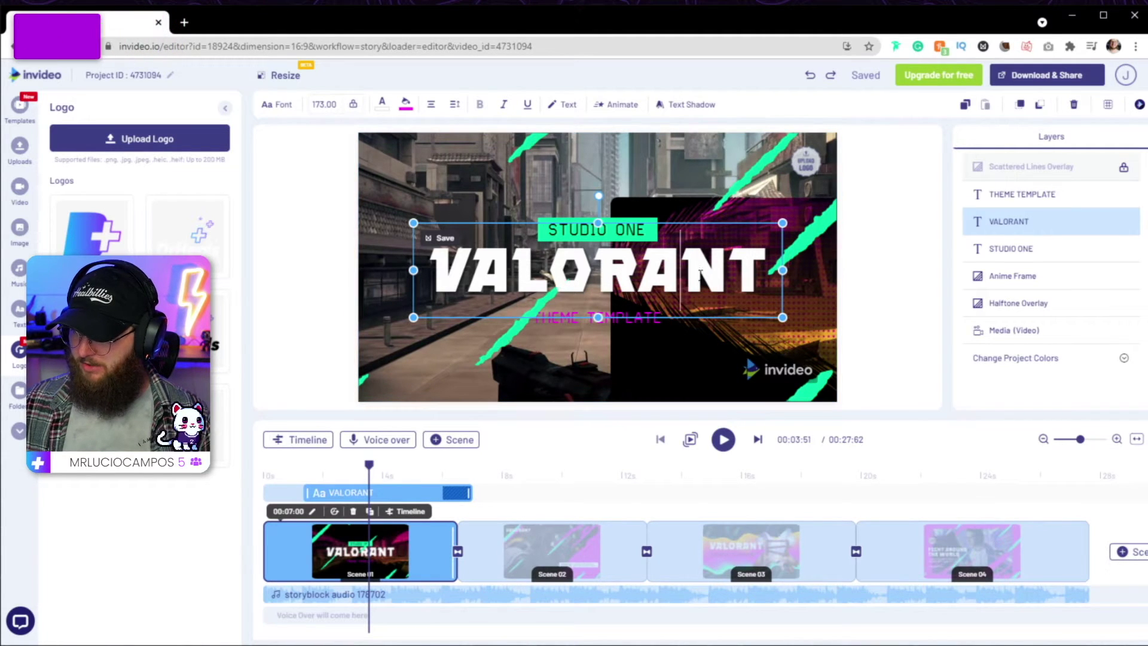
key("ctrl+a")
type("DRHEALS")
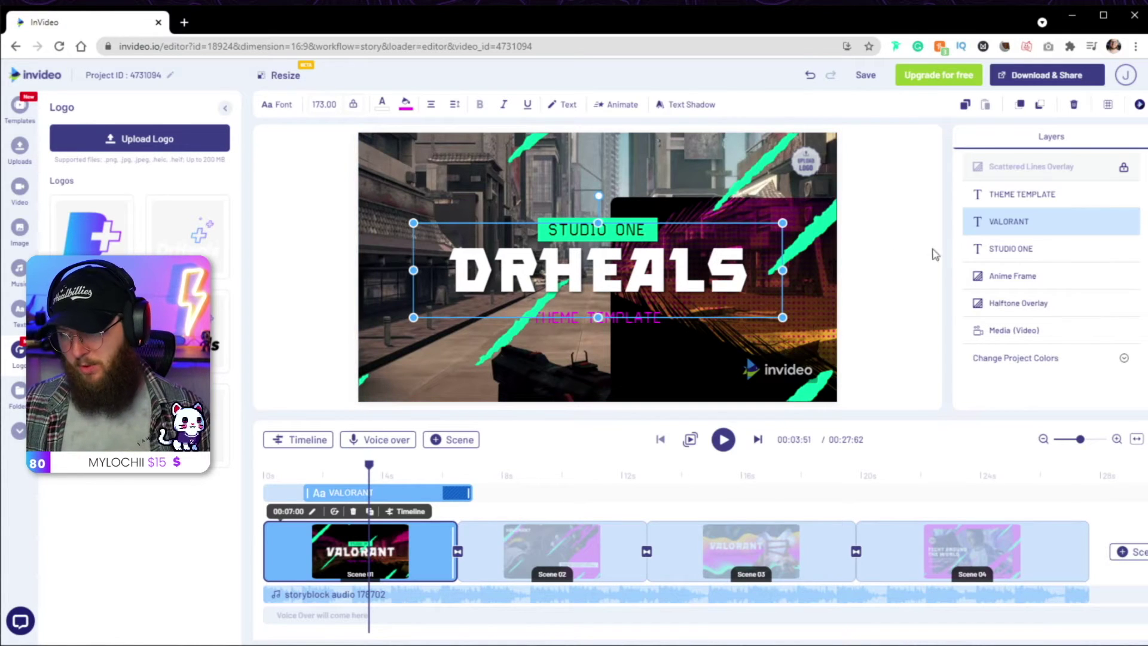
Step: Change STUDIO ONE to LIVE NOW and THEME TEMPLATE to BE SURE TO FOLLOW
mouse_move(596, 279)
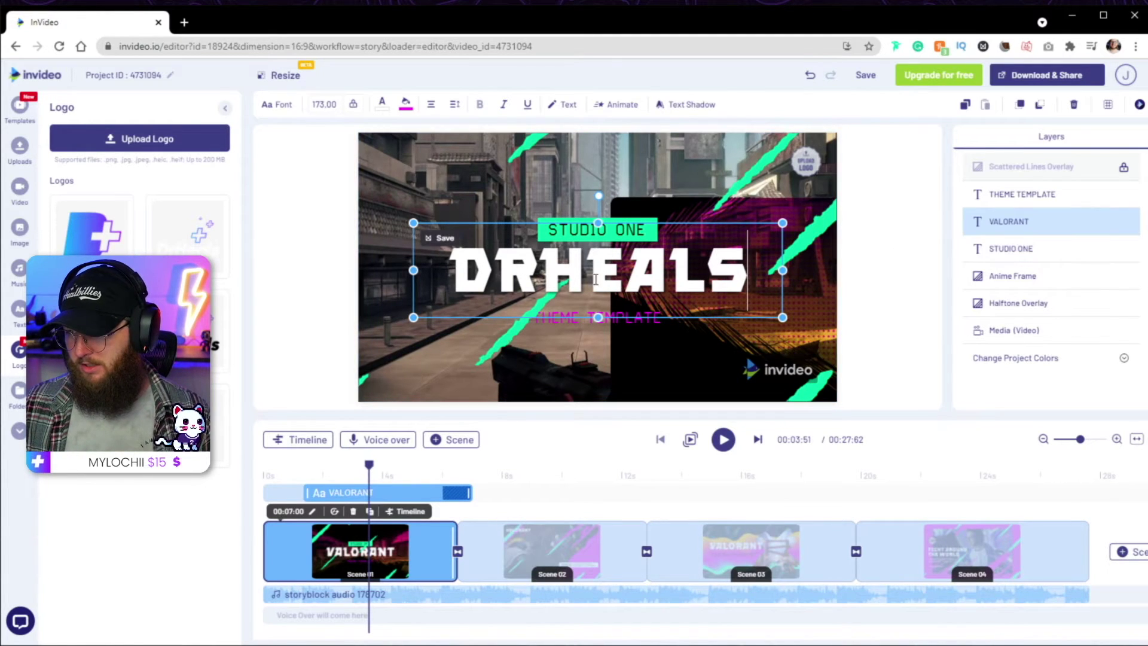
left_click(1027, 250)
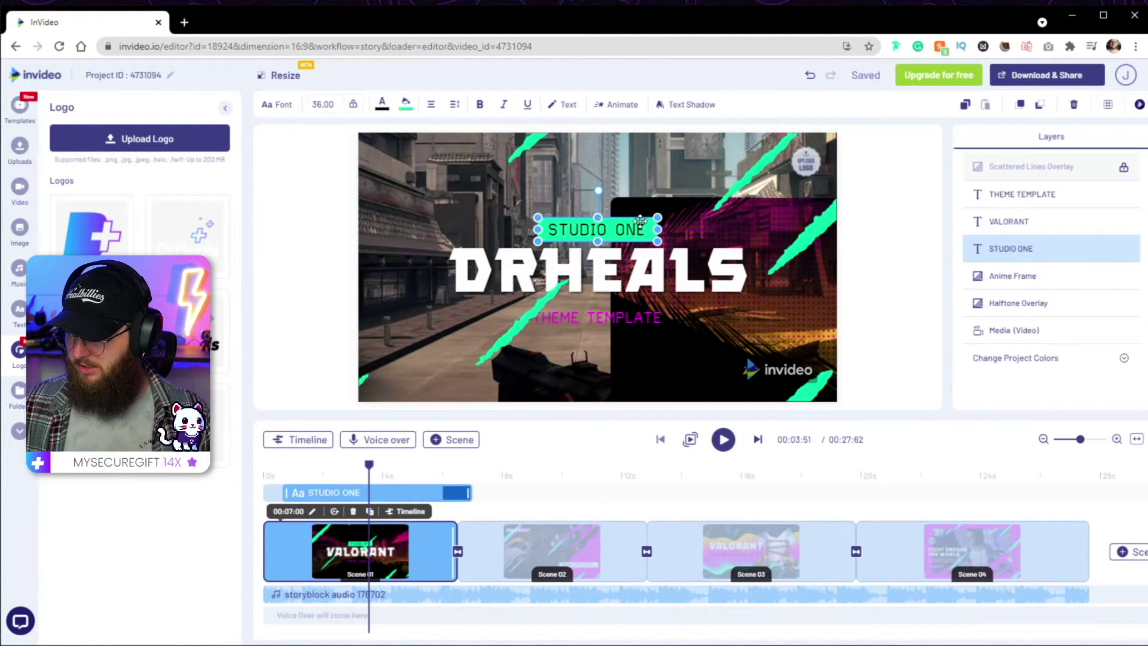
double_click(641, 229)
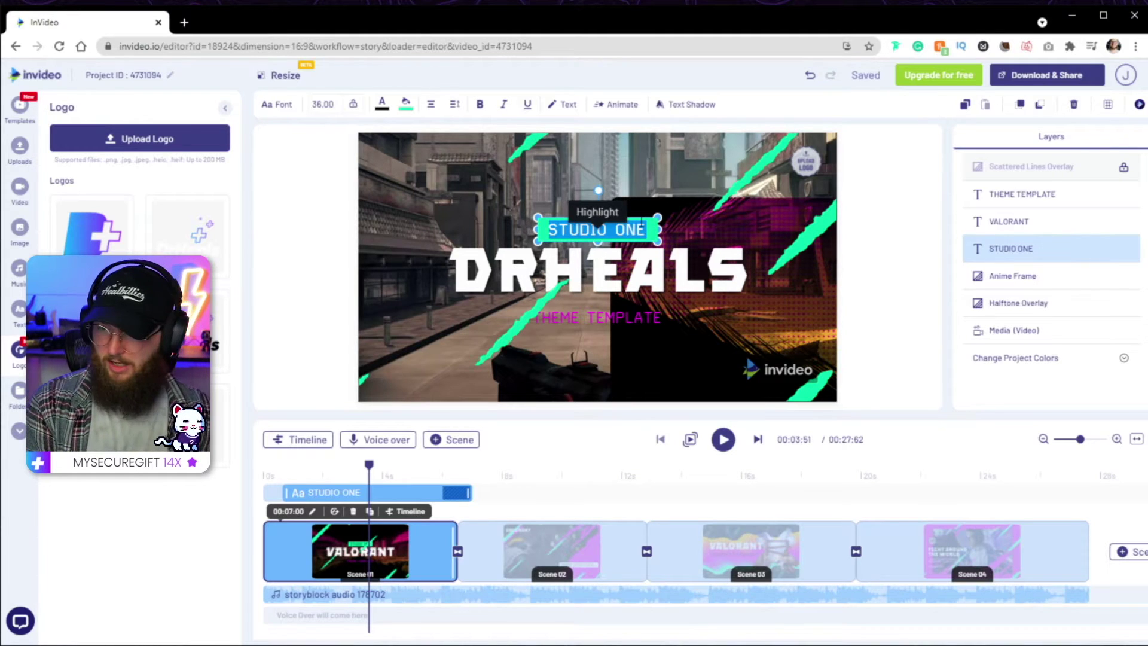
type("F")
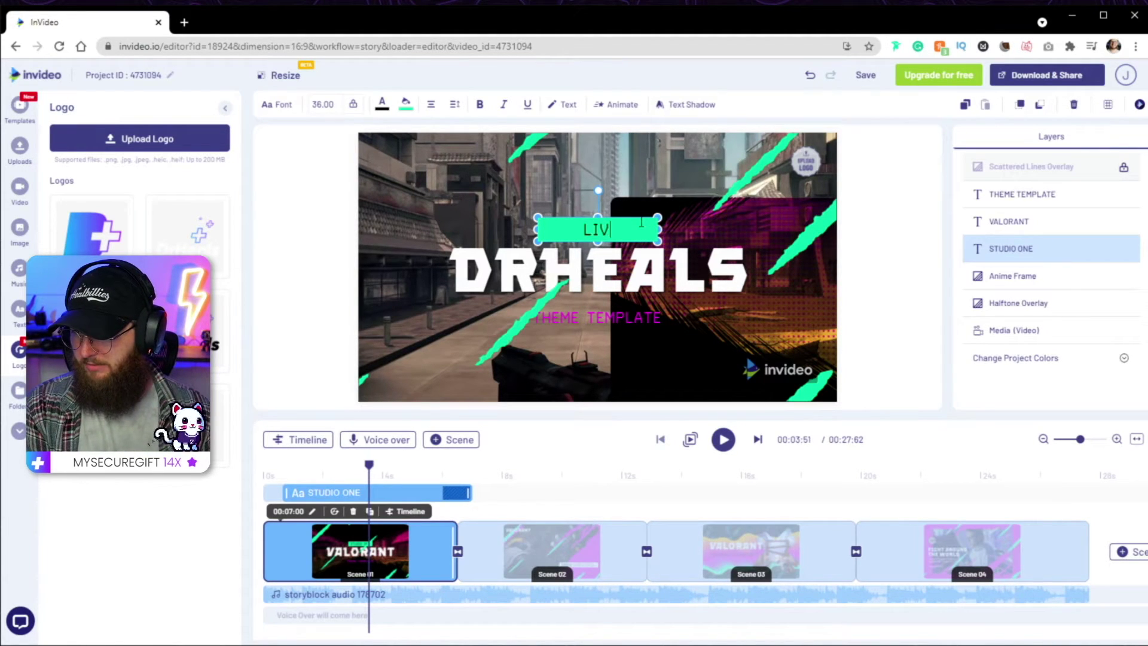
double_click(615, 318)
type("BE SURE TO FOLLOW")
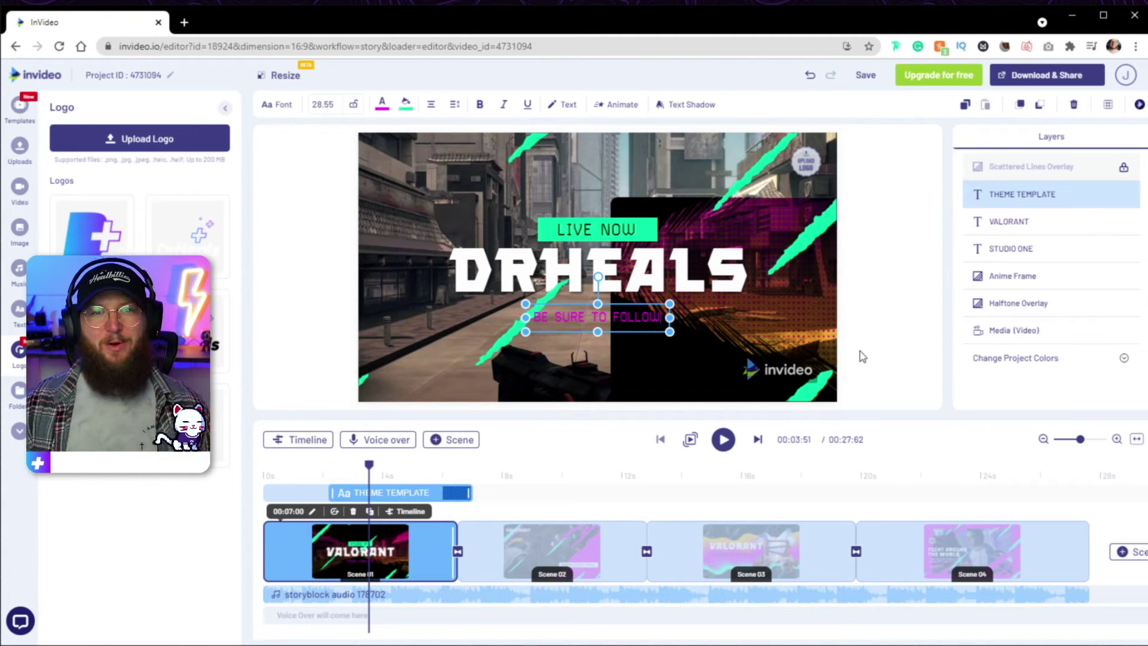
type("!")
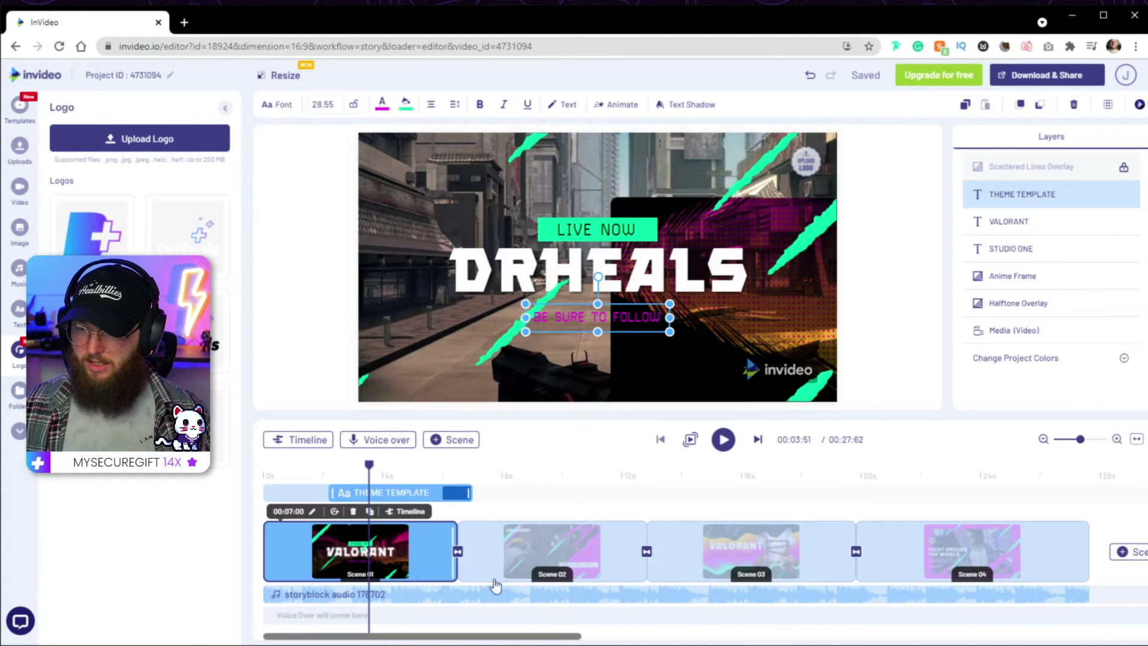
Step: Review Scenes 02 and 03, including Fight around the world, then return to the DRHEALS opener
left_click(545, 547)
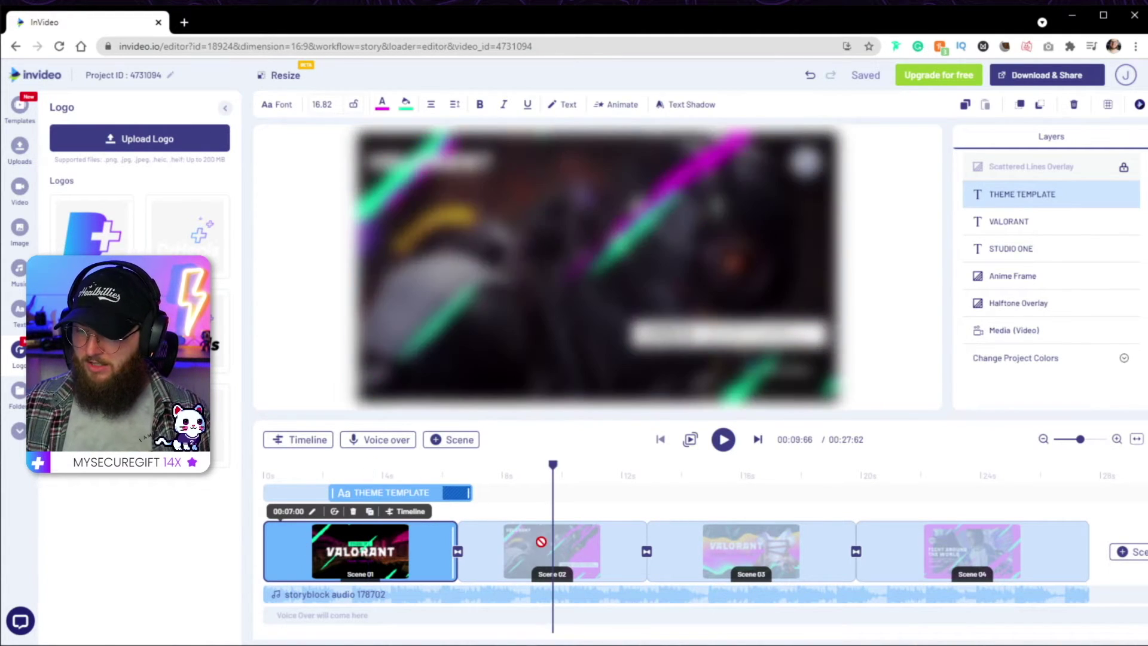
left_click(358, 538)
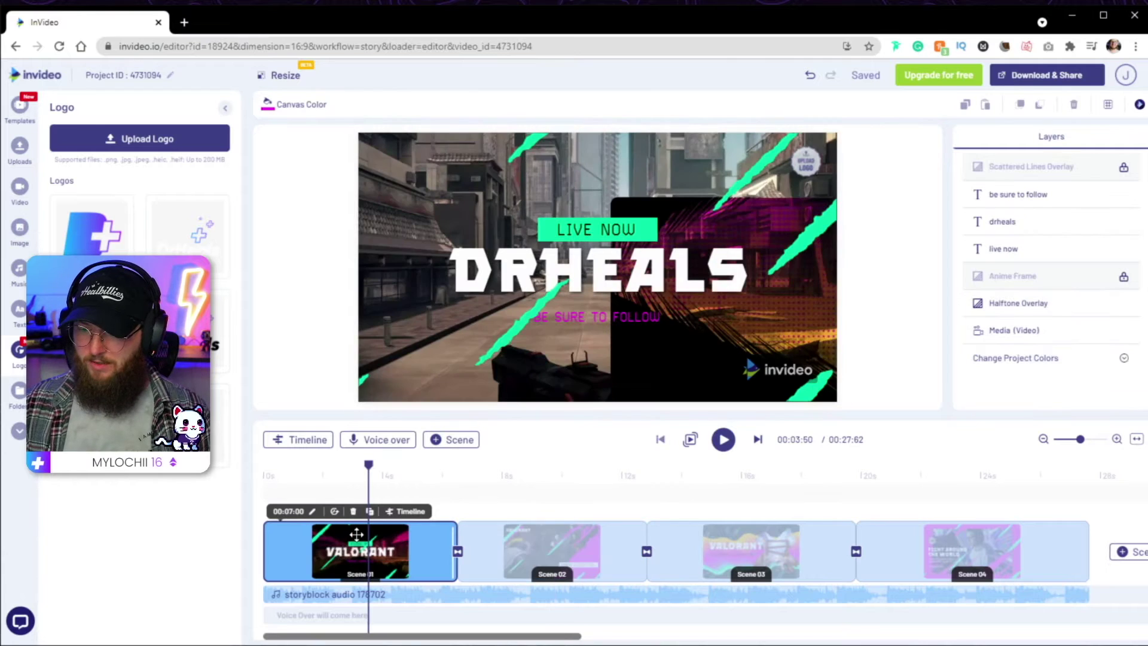
left_click(549, 547)
left_click(751, 541)
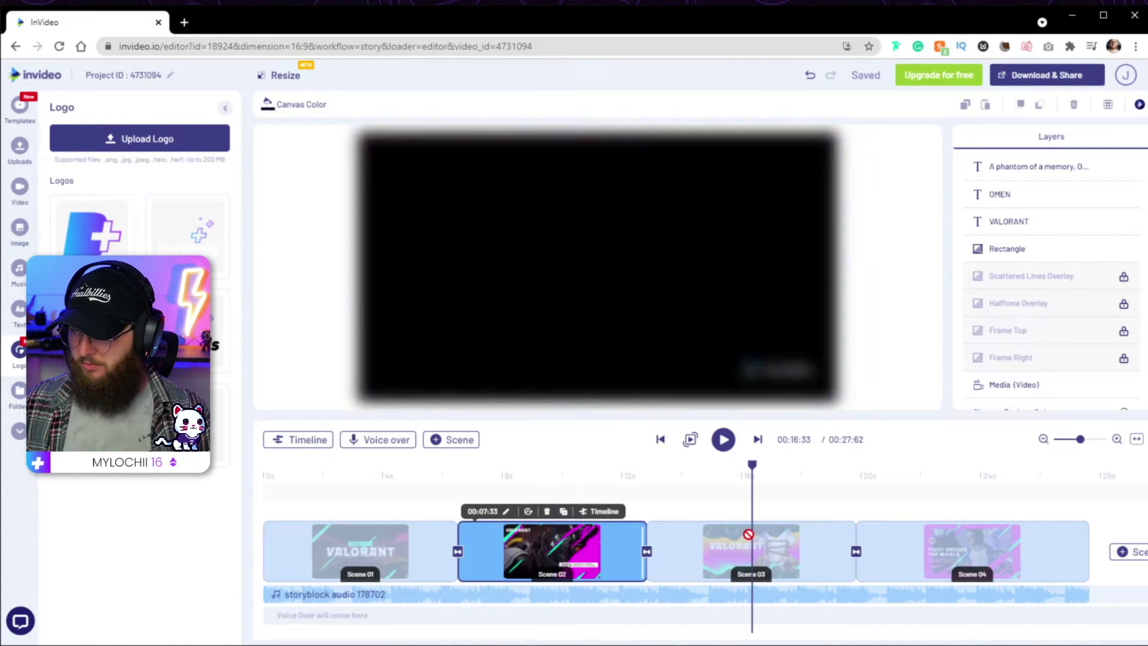
left_click(945, 538)
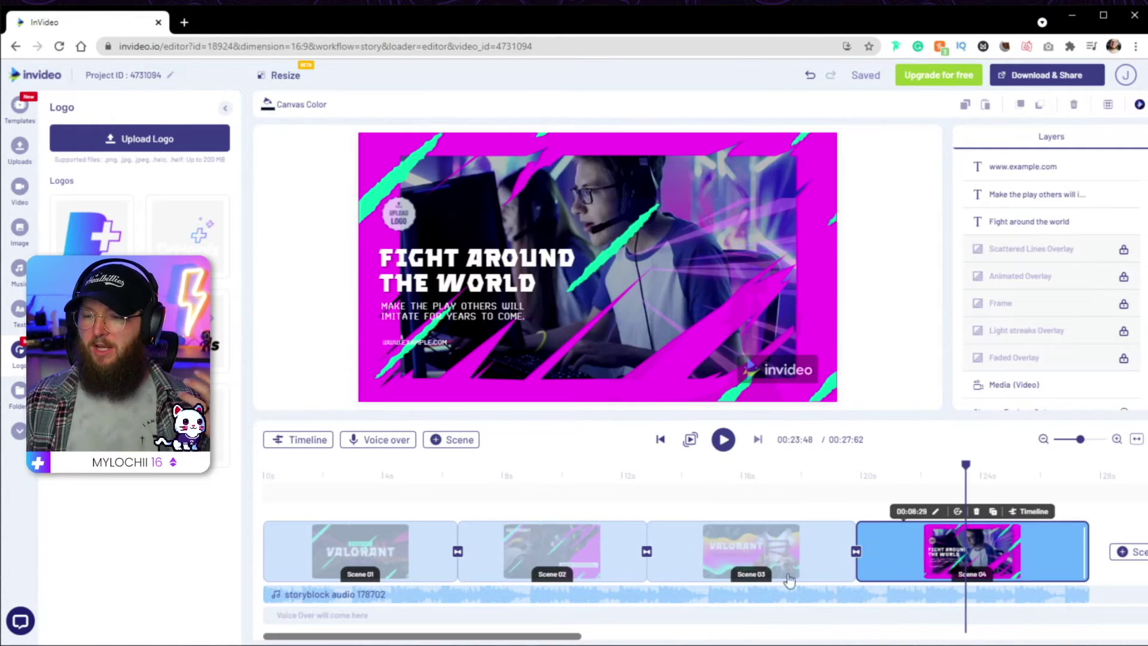
left_click(369, 541)
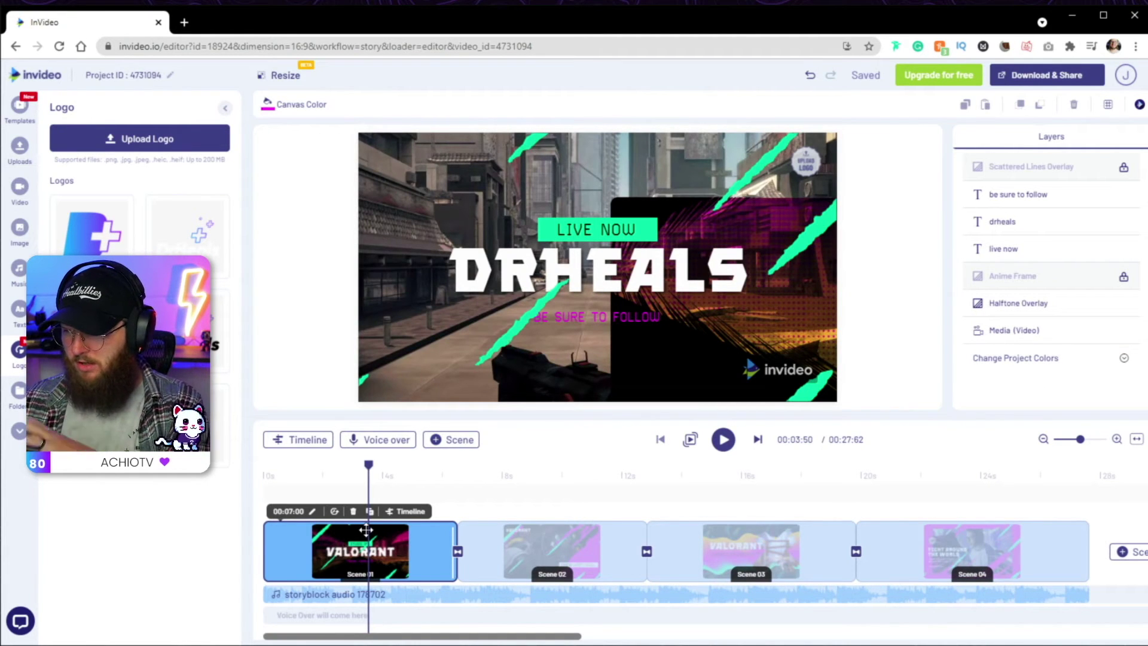
scroll(657, 568, "right", 5)
Step: Add the OMEN scene from the Valorant FPS Gaming Intro template after the current scene
left_click(899, 553)
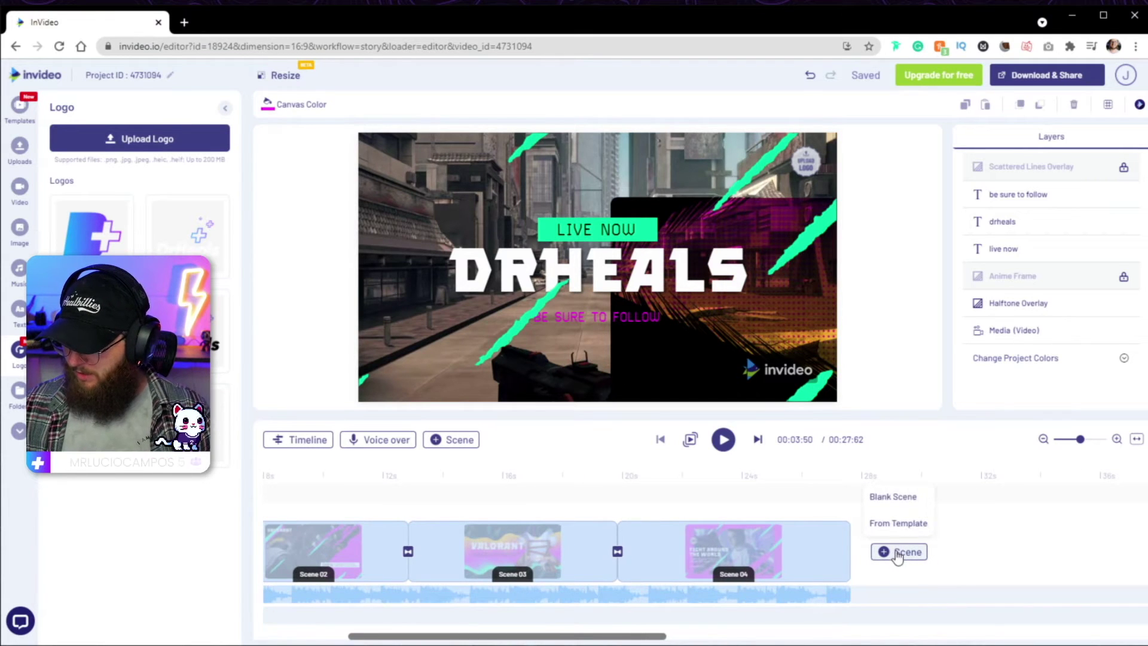
left_click(897, 524)
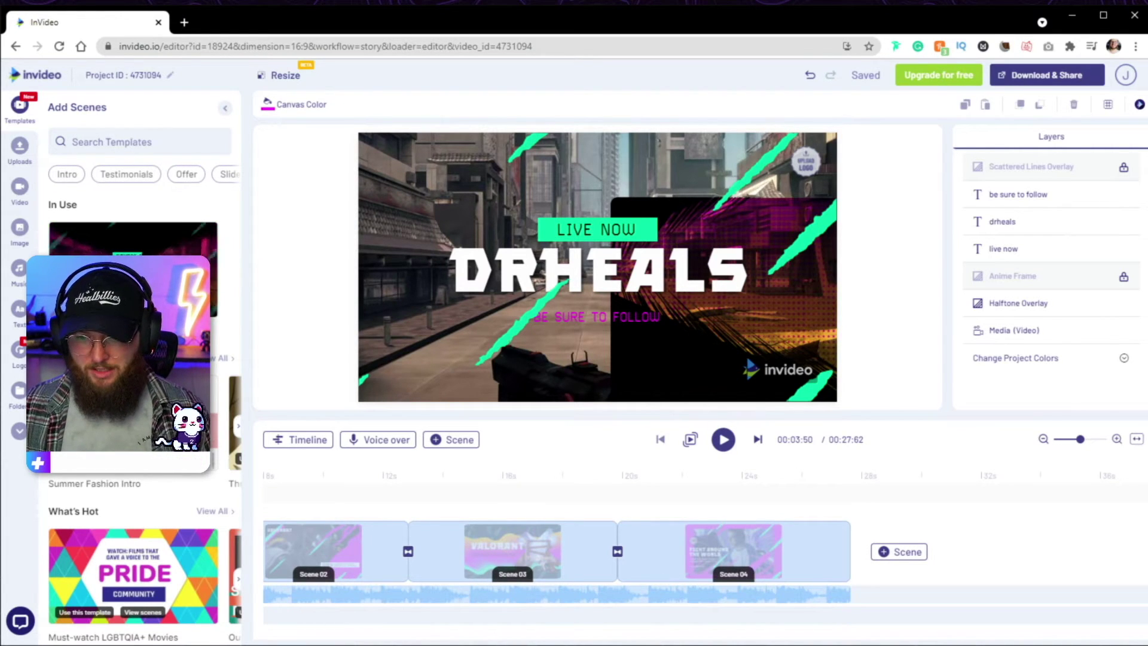
left_click(191, 239)
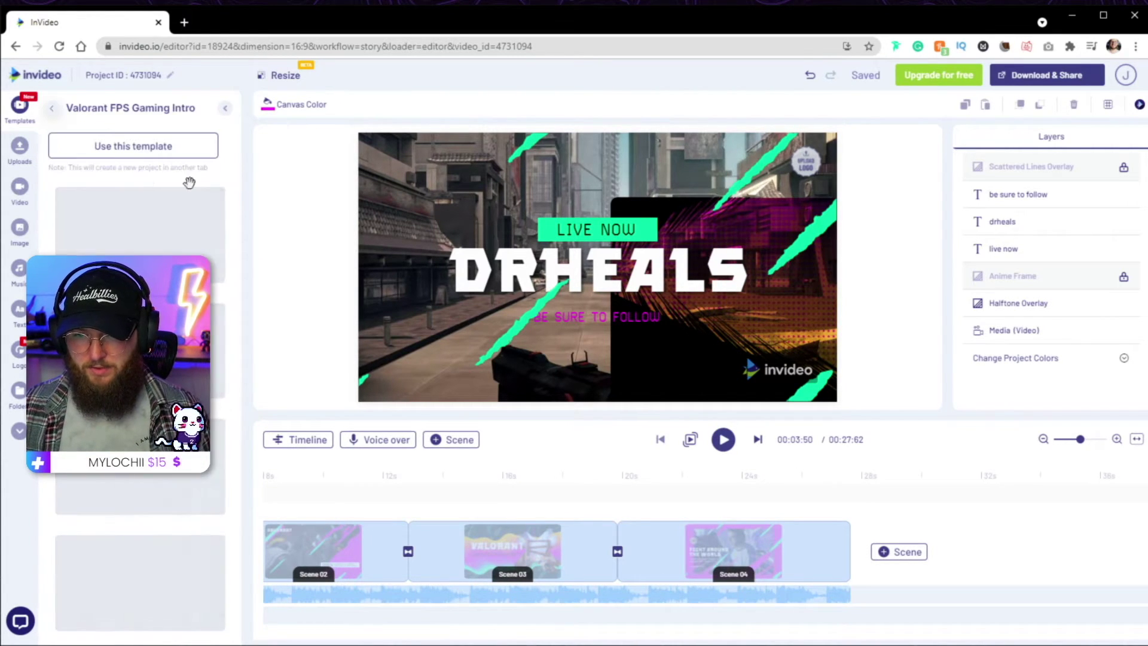
scroll(145, 576, "down", 5)
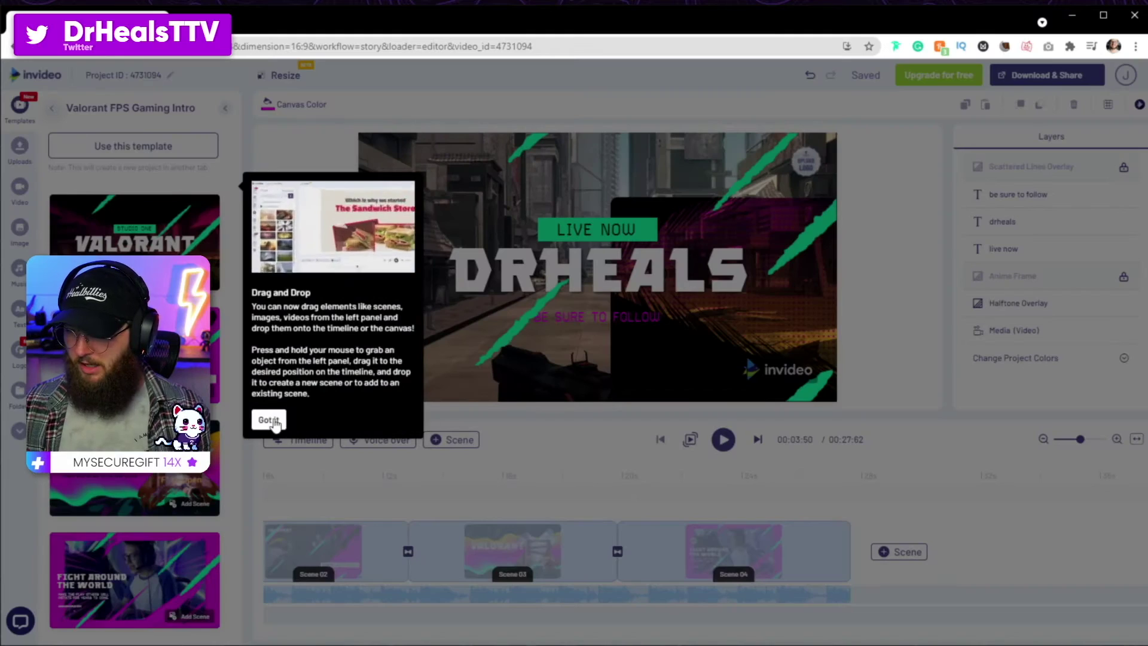
left_click(268, 417)
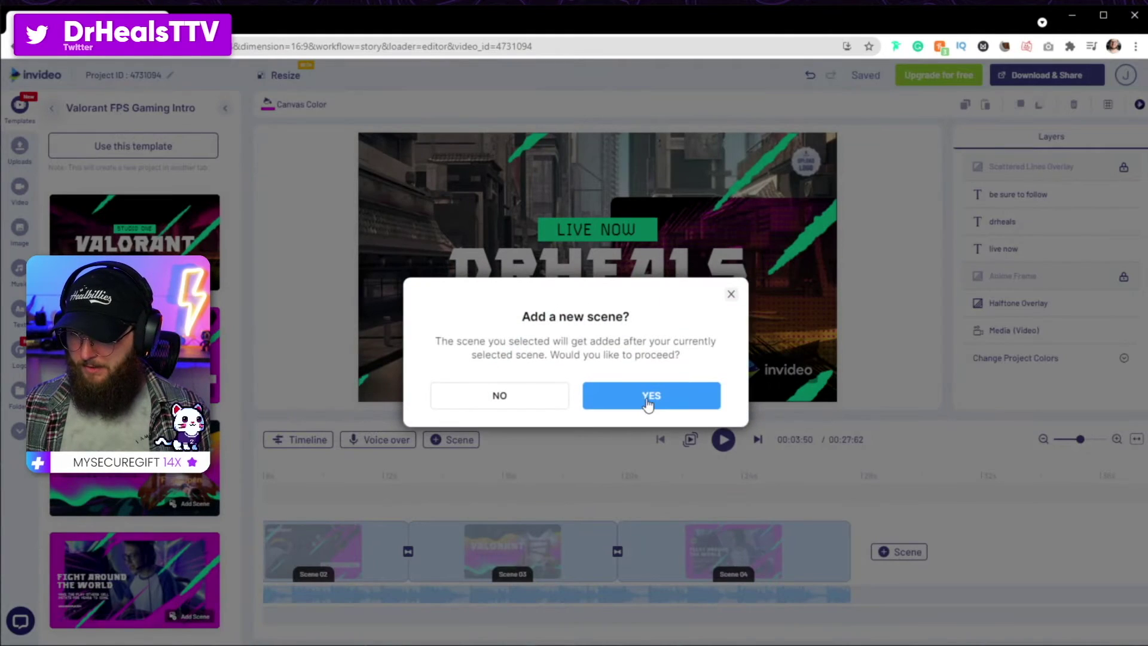
left_click(649, 402)
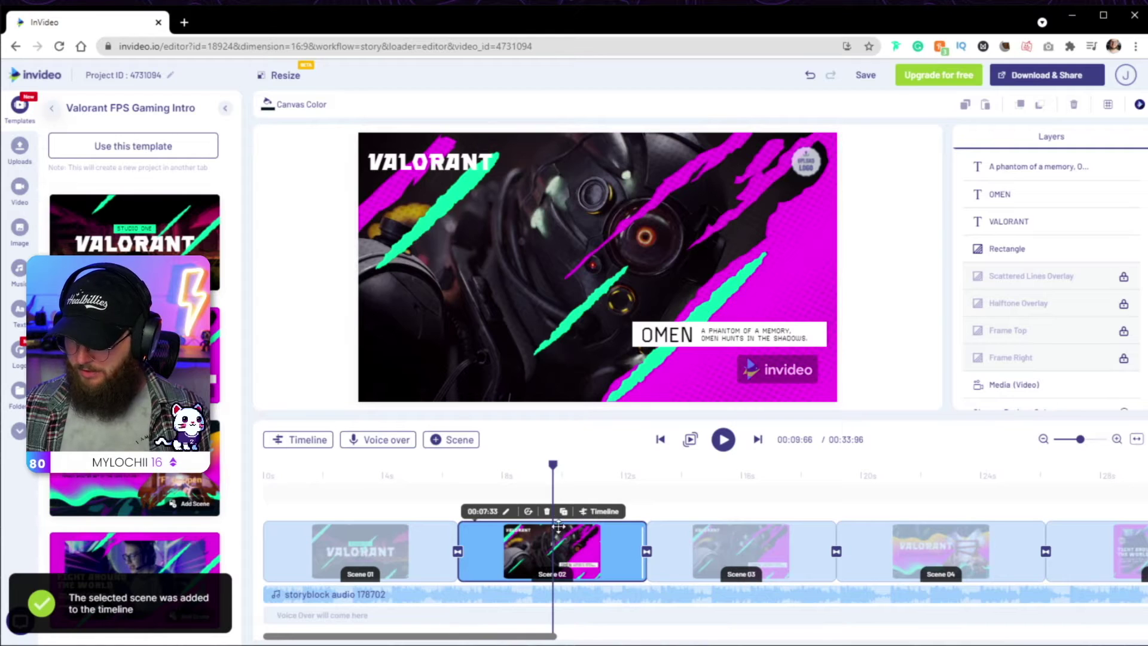
Step: Delete the misplaced OMEN copy and add the OMEN scene at the end instead
left_click(546, 511)
left_click(642, 394)
left_click_drag(411, 635, 502, 639)
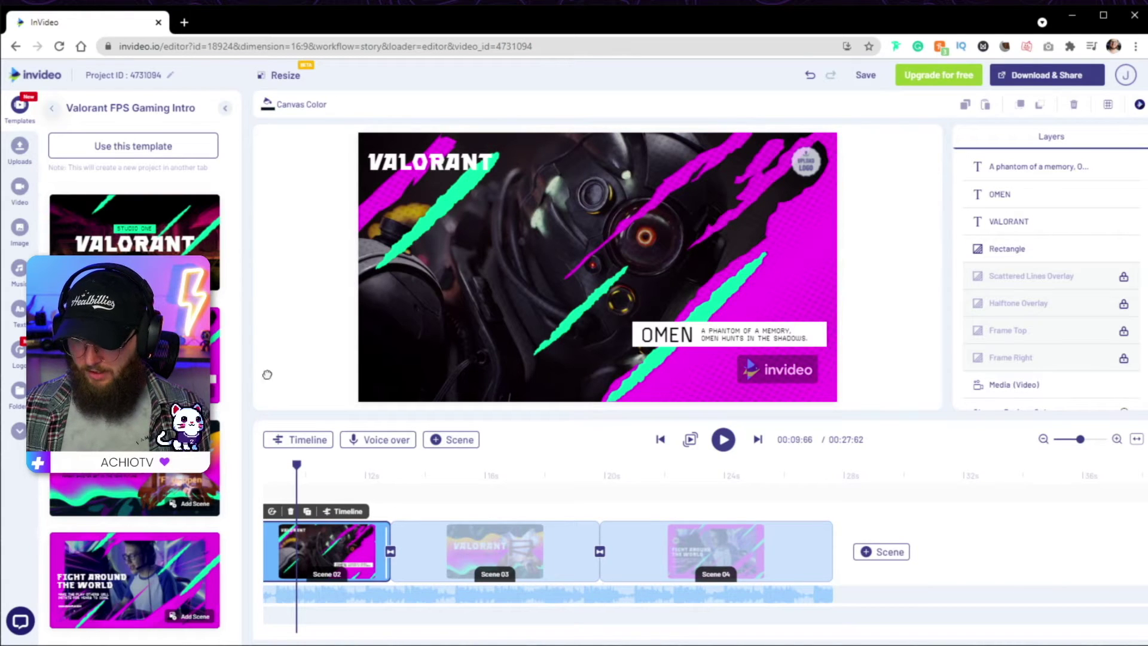
left_click(889, 567)
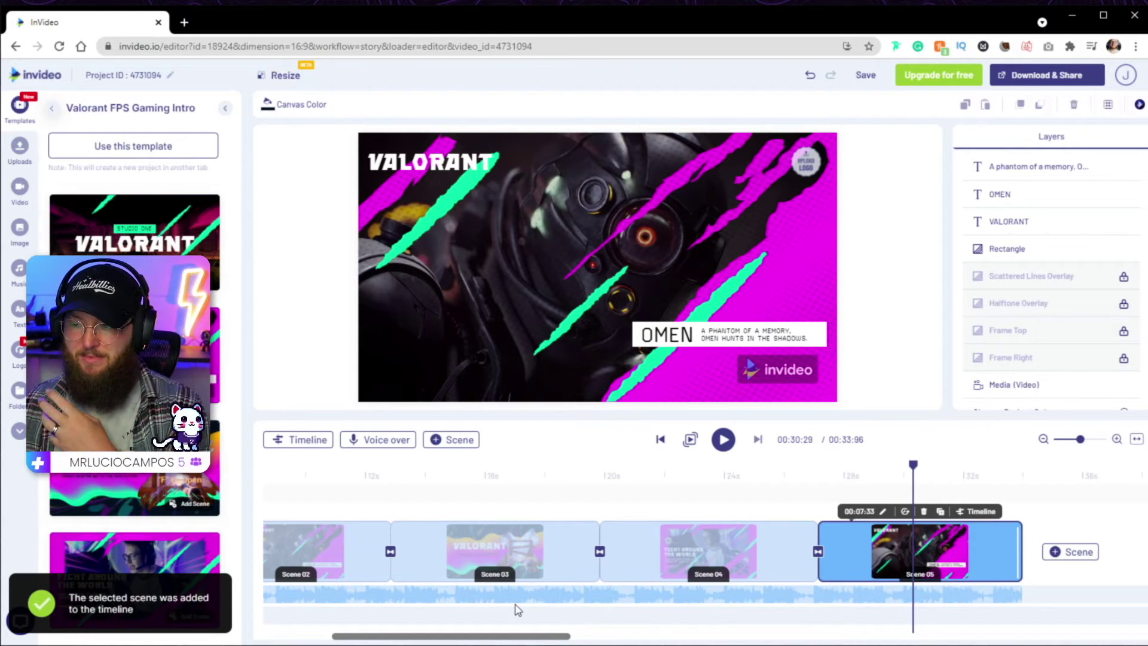
left_click_drag(469, 639, 372, 638)
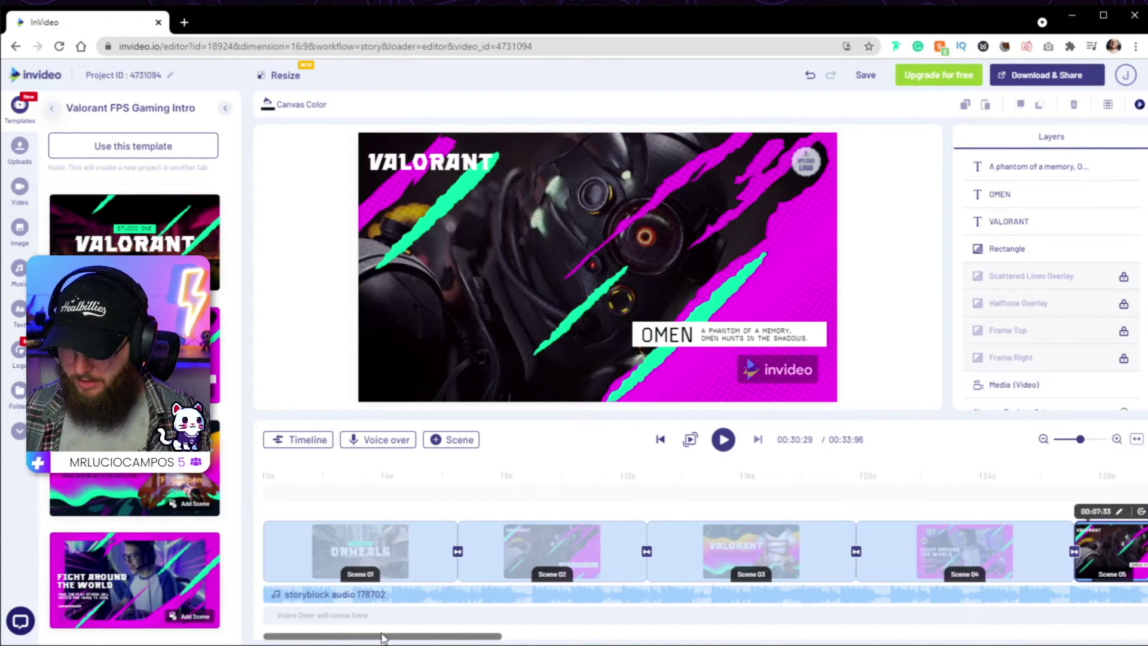
Step: Select Scene 01 and show the Uploads media library
left_click(350, 534)
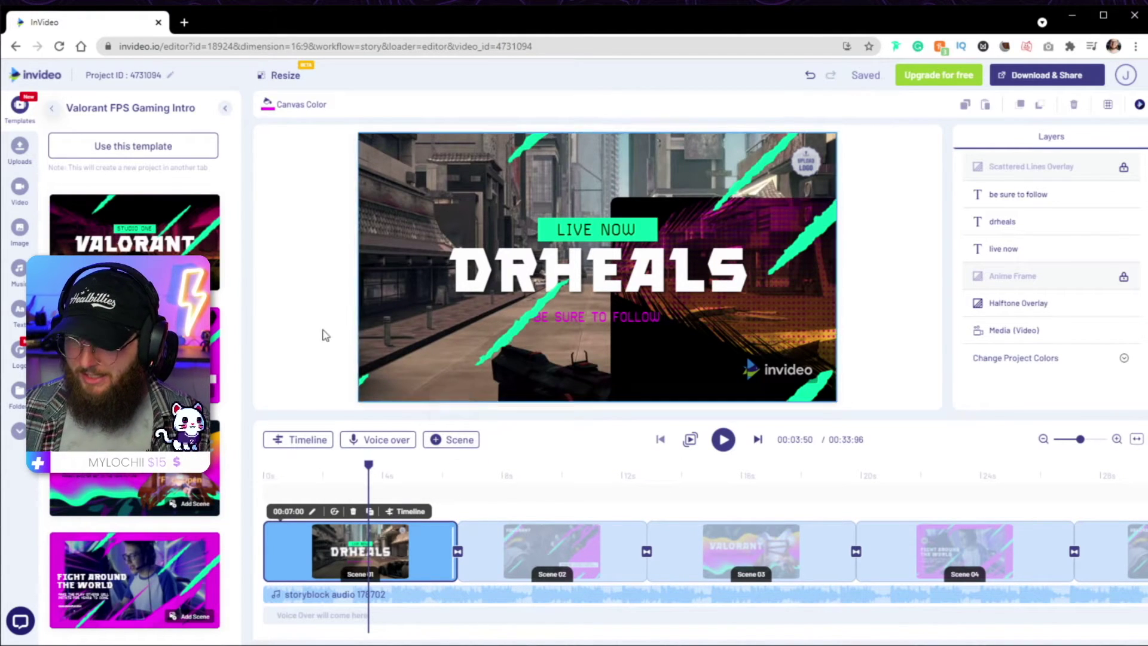
left_click(20, 187)
left_click(19, 149)
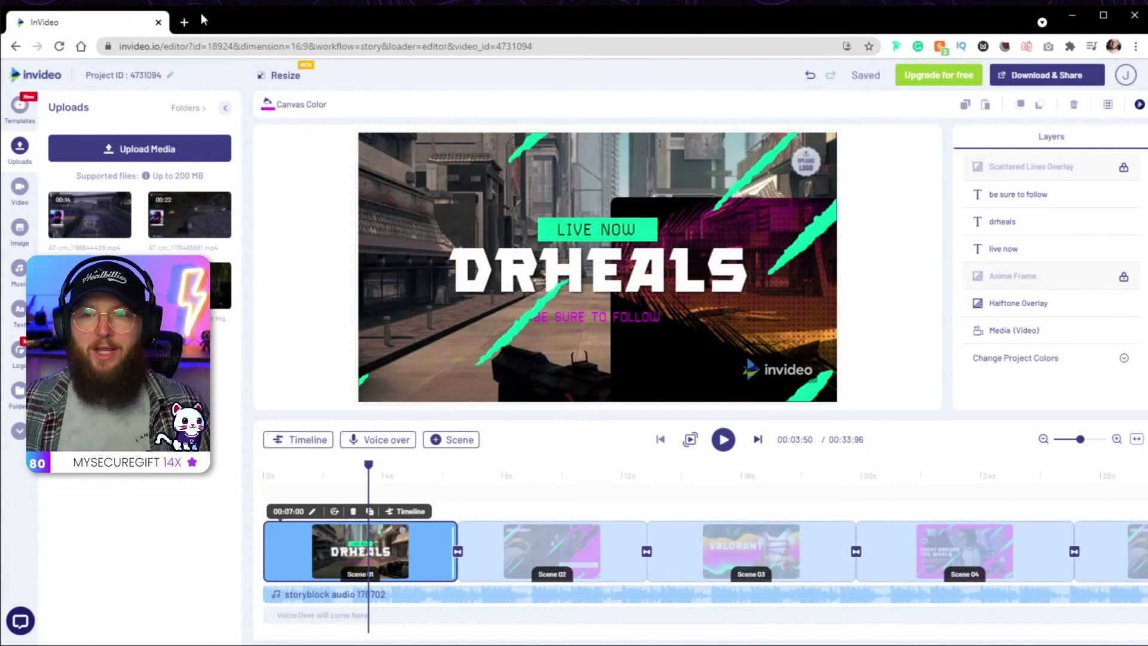
Step: Open the streamer's Twitch channel in a new tab, view all popular clips, then return to InVideo
left_click(185, 23)
type("twitch.")
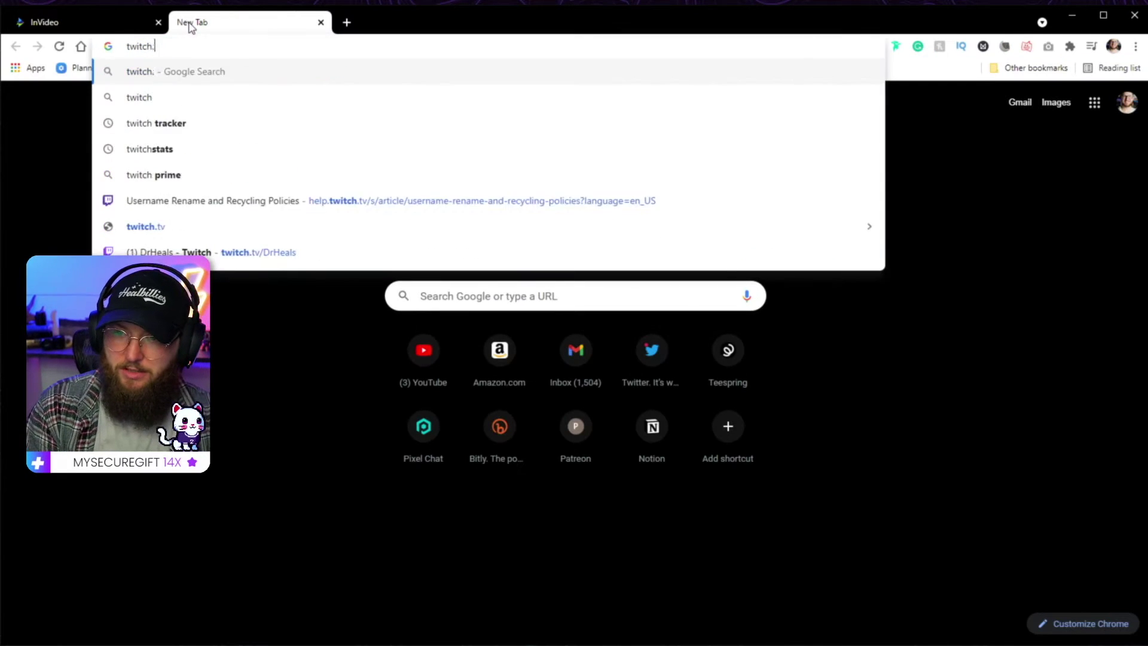
type("tv/drheals")
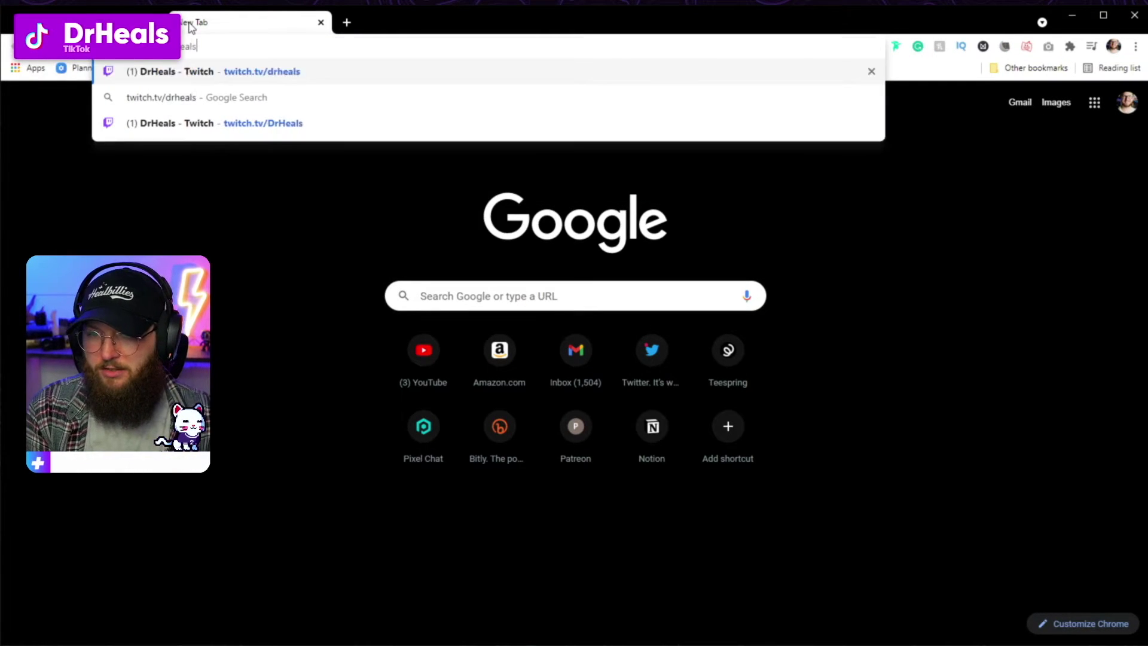
key("Return")
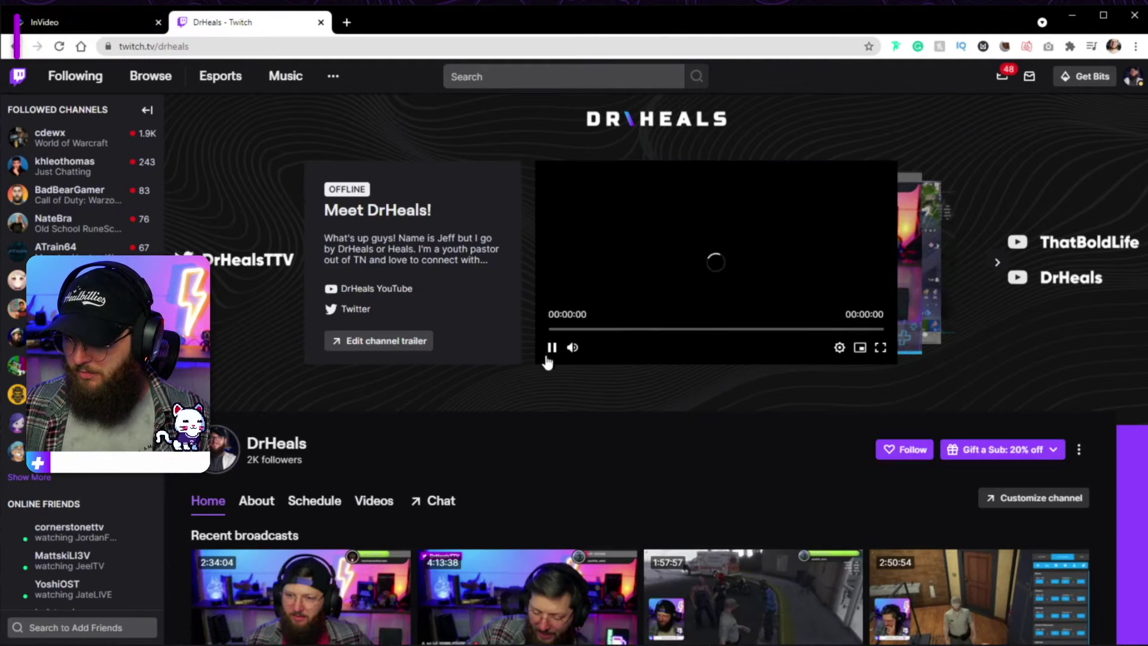
left_click(371, 505)
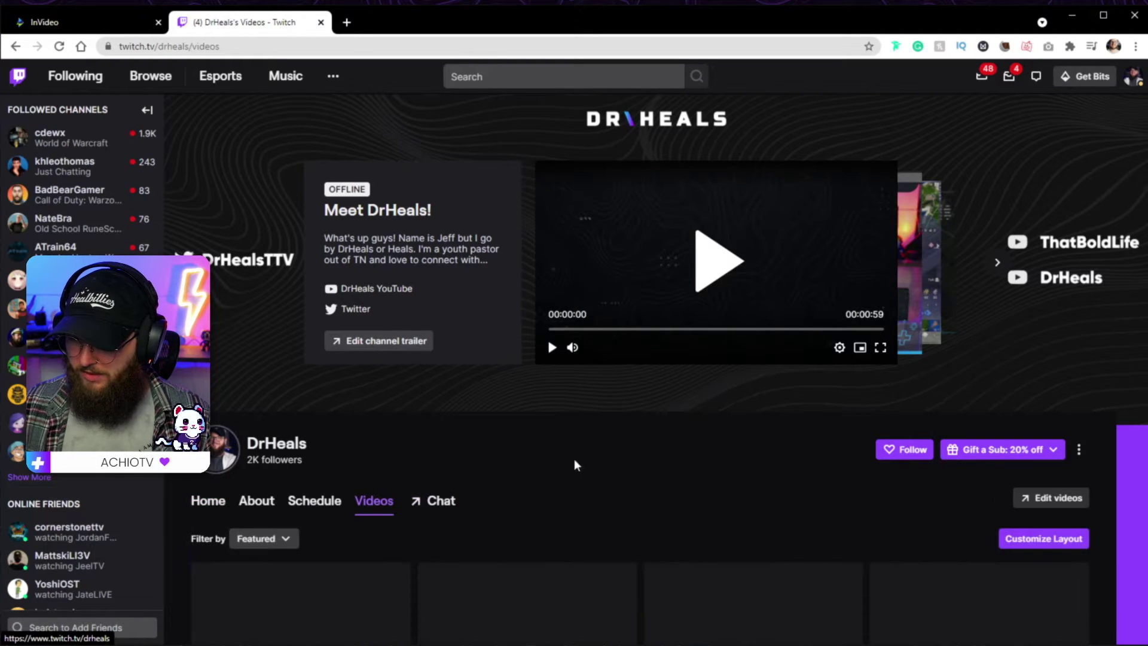
scroll(426, 403, "down", 3)
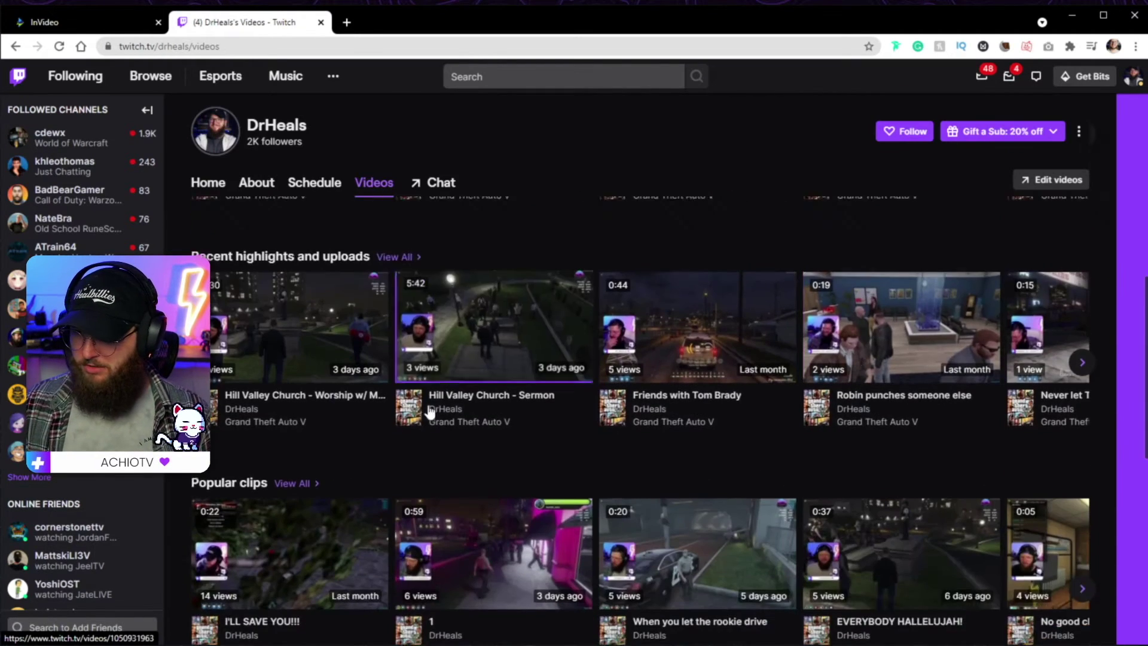
left_click(294, 346)
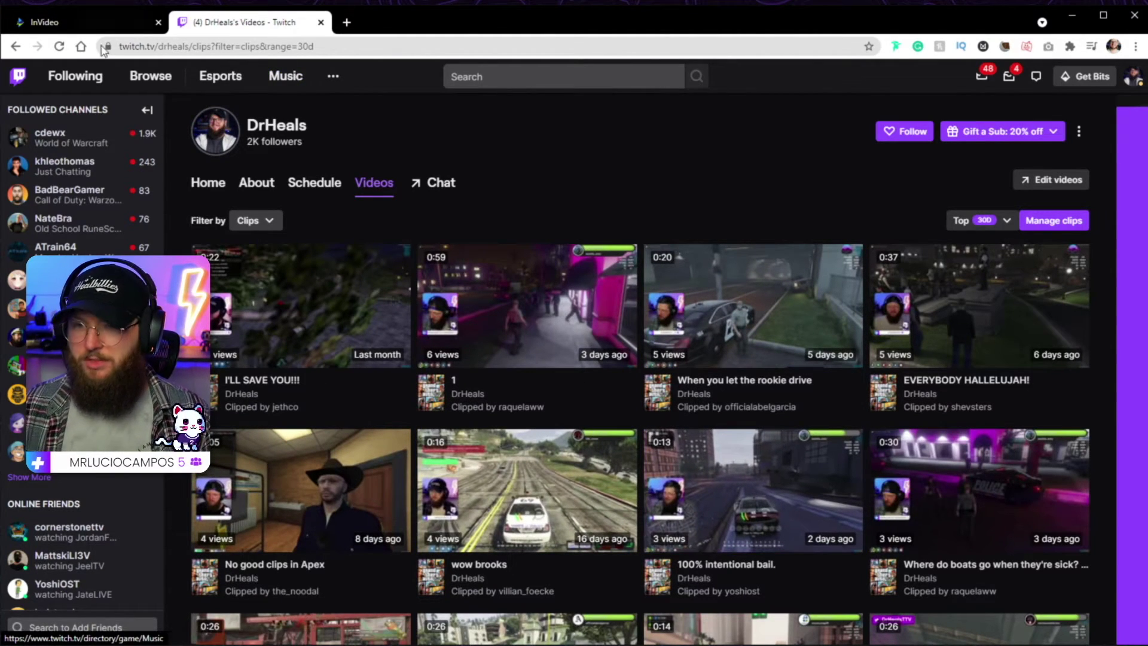
left_click(63, 18)
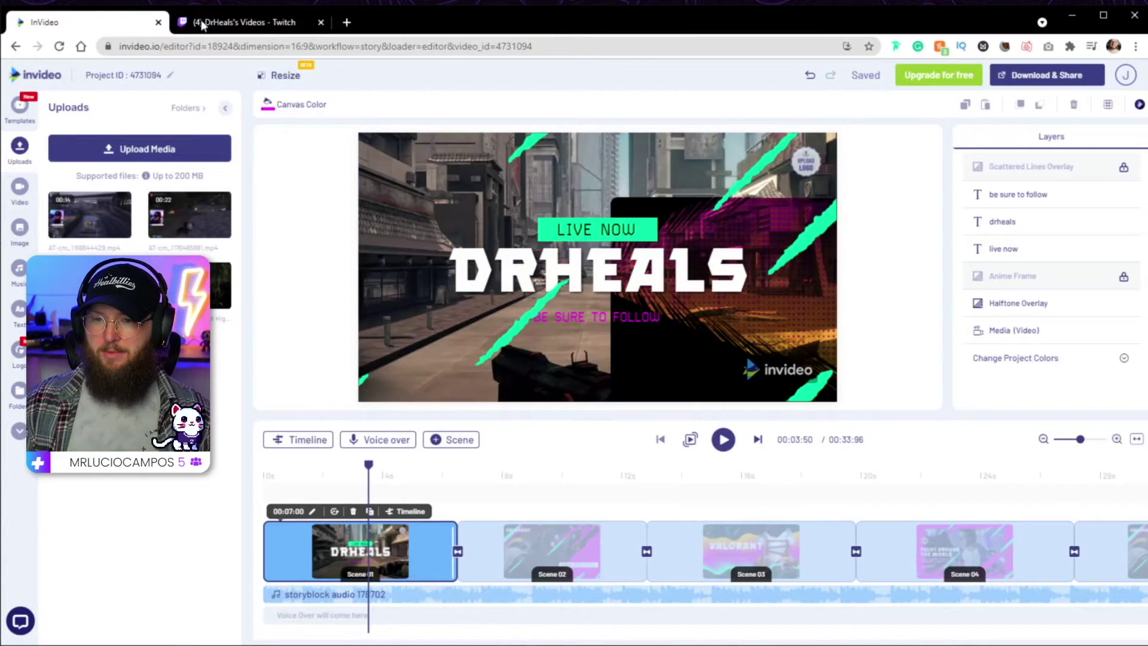
left_click(130, 148)
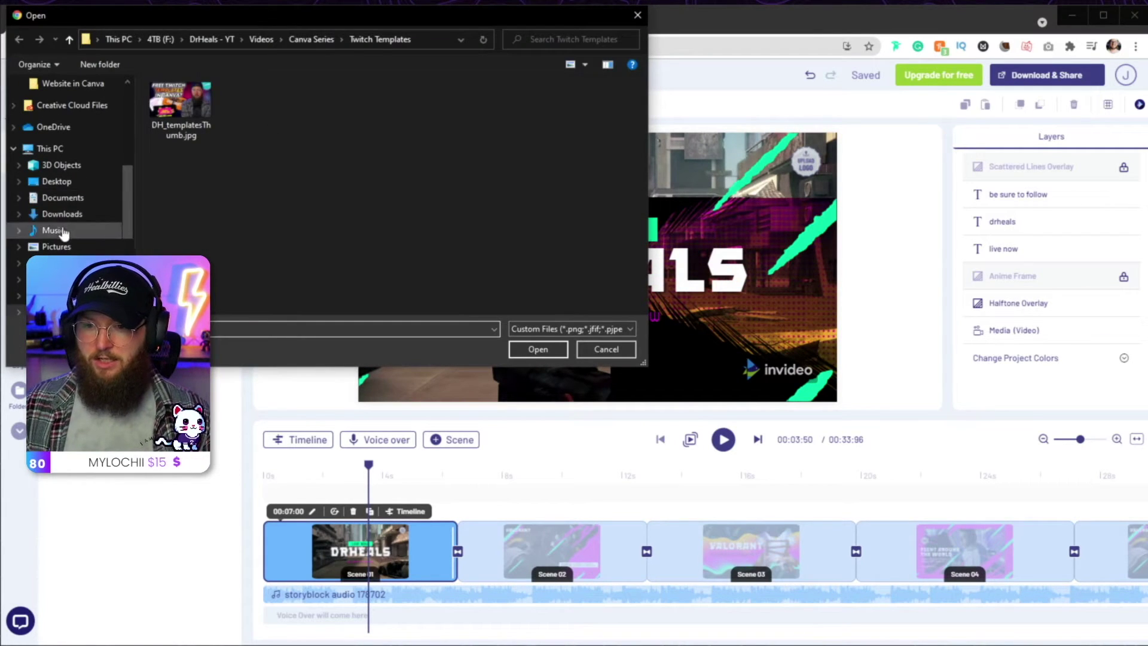
scroll(69, 245, "up", 1)
scroll(70, 216, "up", 5)
left_click(70, 145)
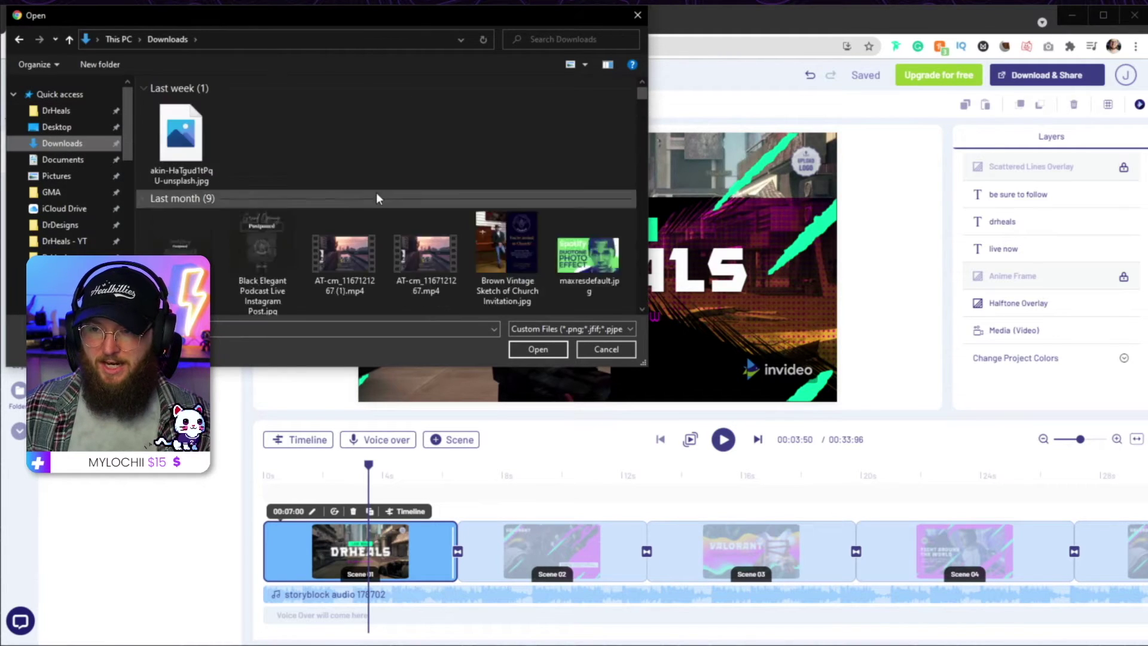
scroll(289, 274, "down", 3)
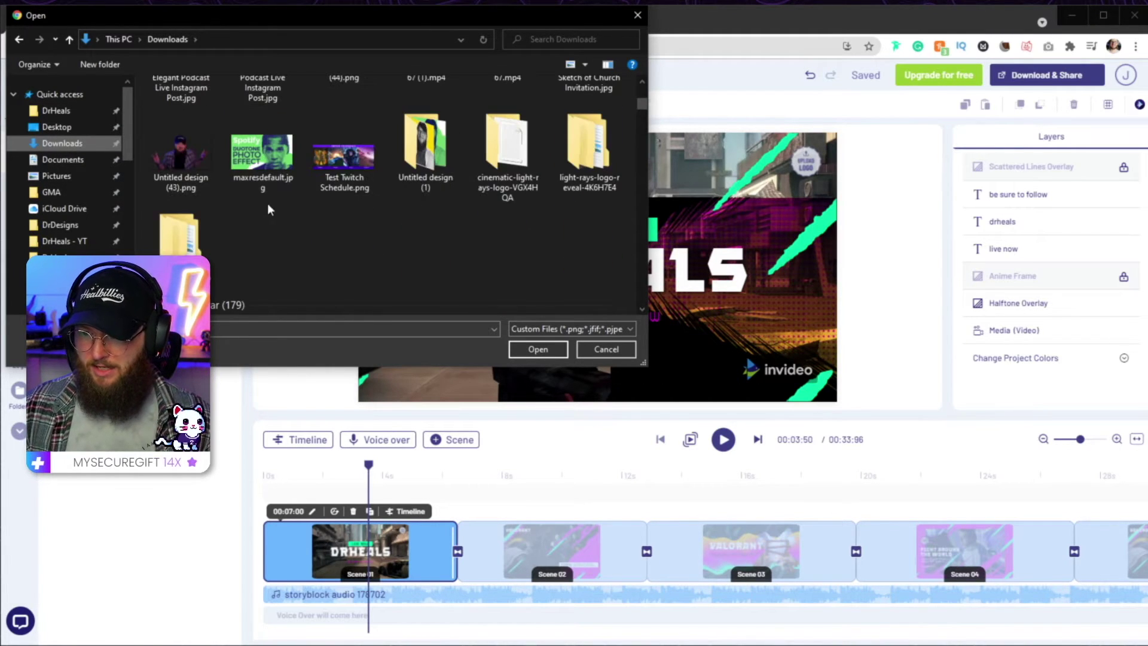
left_click(604, 350)
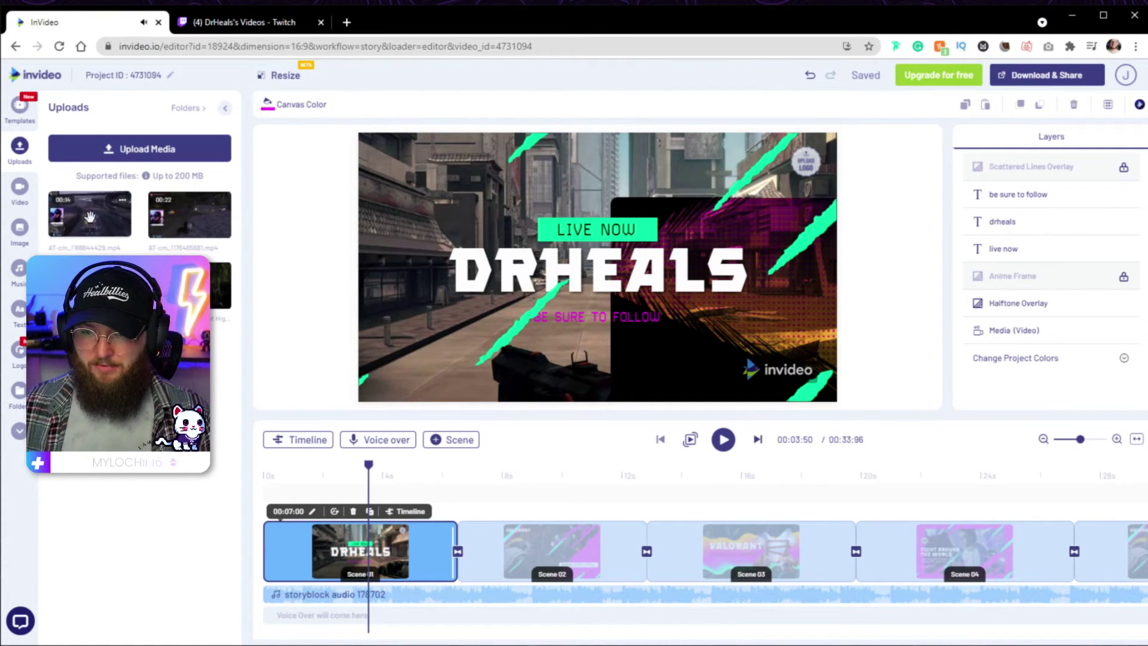
Step: Add the first uploaded clip to the opening scene, trimmed to 00:06:47–00:13:59
left_click_drag(92, 216, 469, 176)
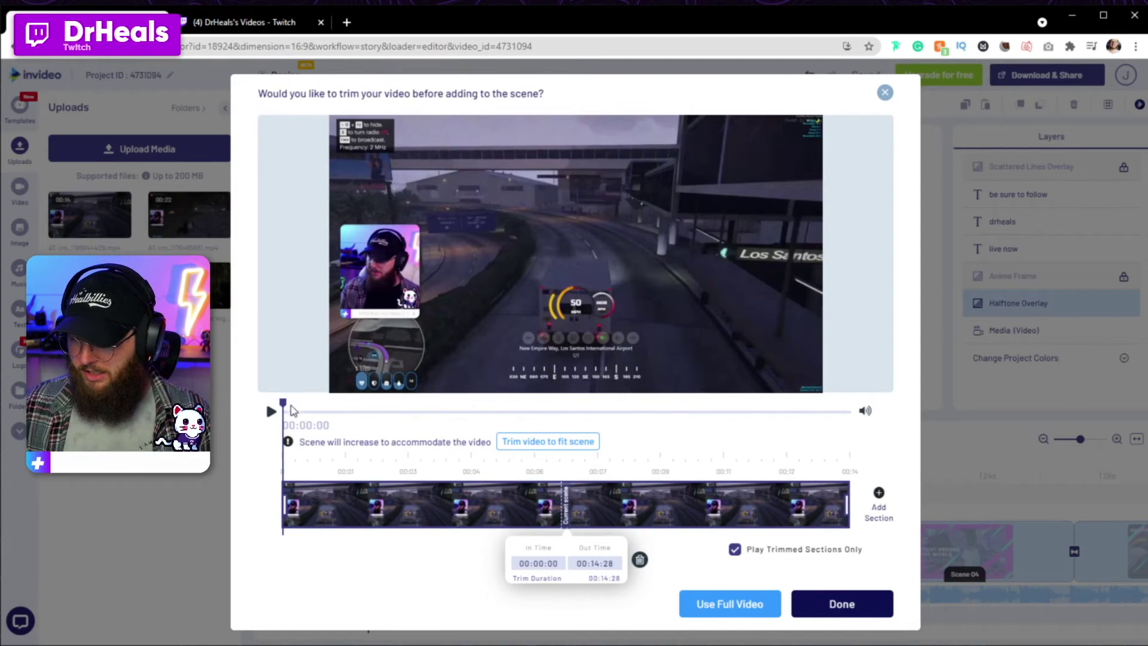
left_click_drag(293, 408, 542, 418)
left_click_drag(285, 505, 540, 512)
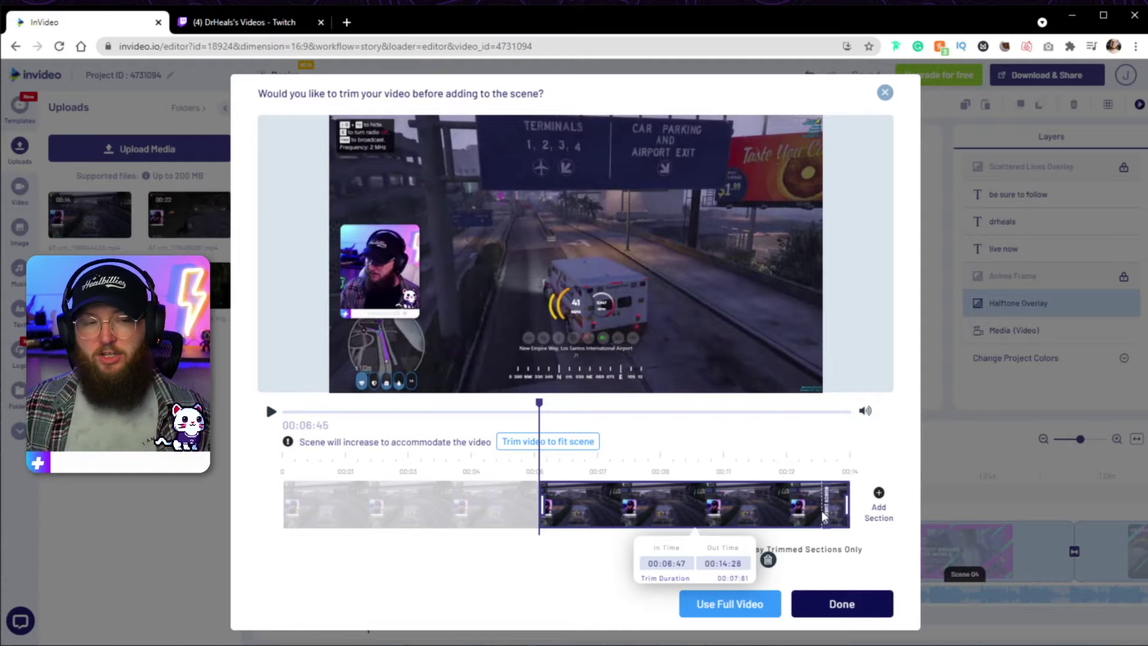
left_click_drag(847, 506, 823, 515)
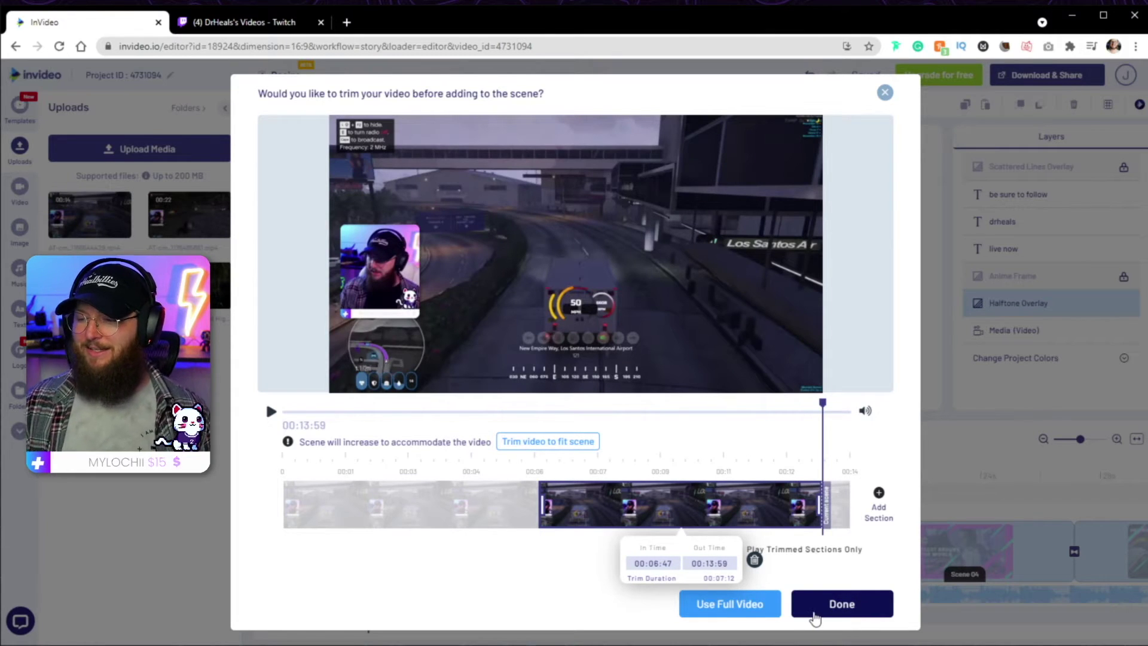
left_click(833, 611)
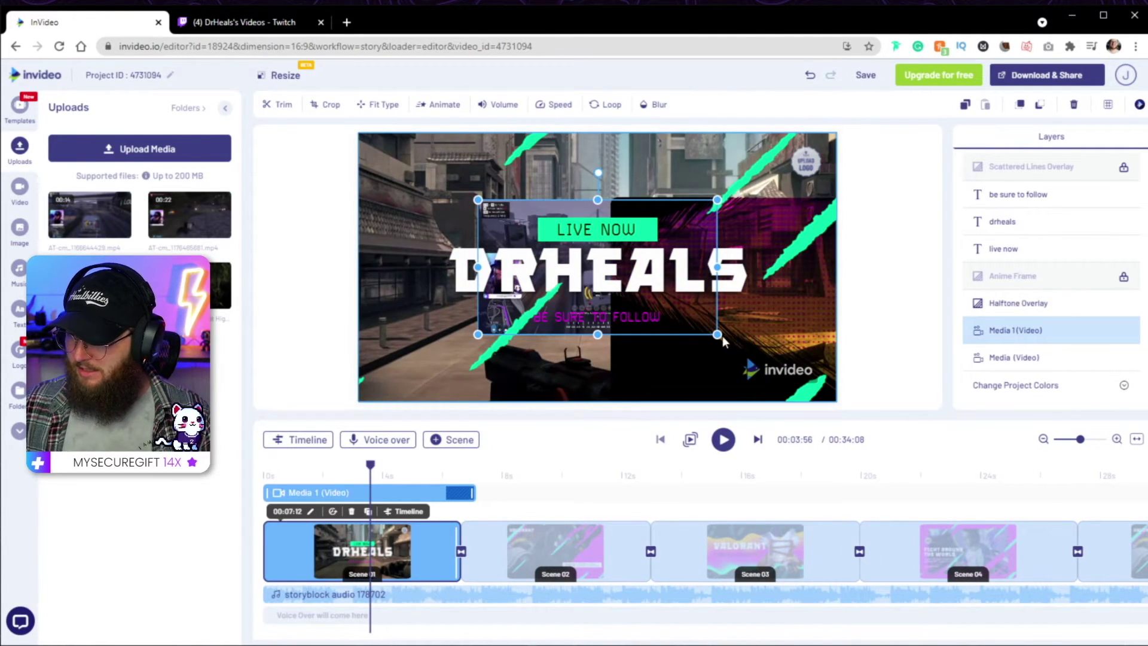
Step: Stretch the GTA gameplay clip to fill Scene 01 and delete the template's original background video
left_click_drag(716, 334, 836, 401)
left_click_drag(476, 198, 342, 140)
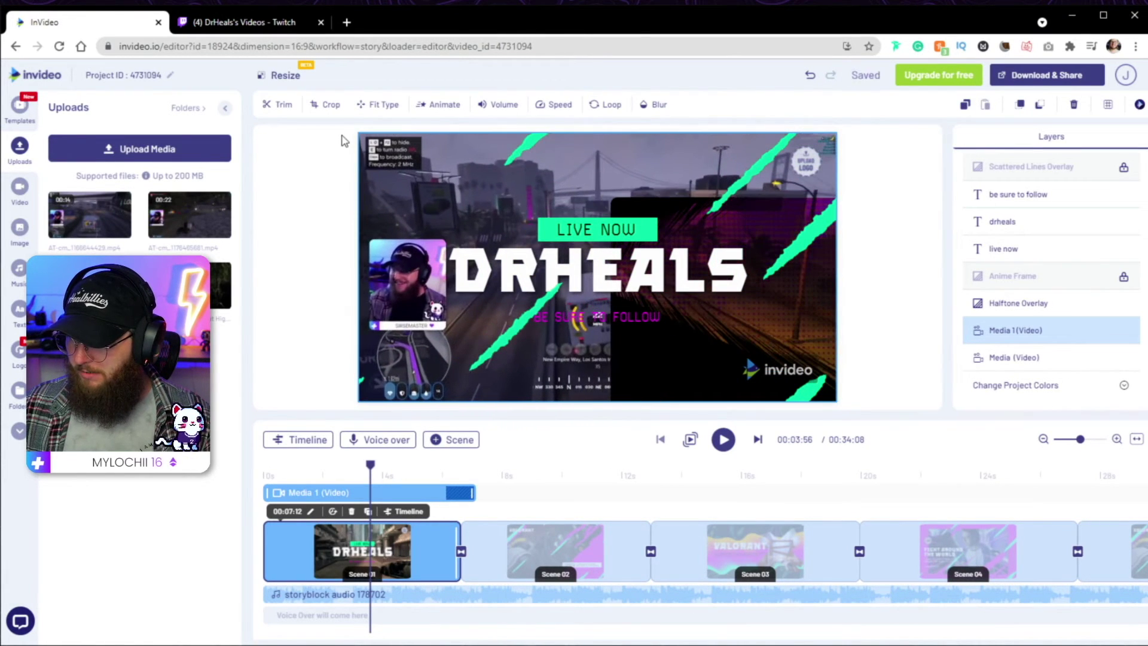
left_click(1049, 360)
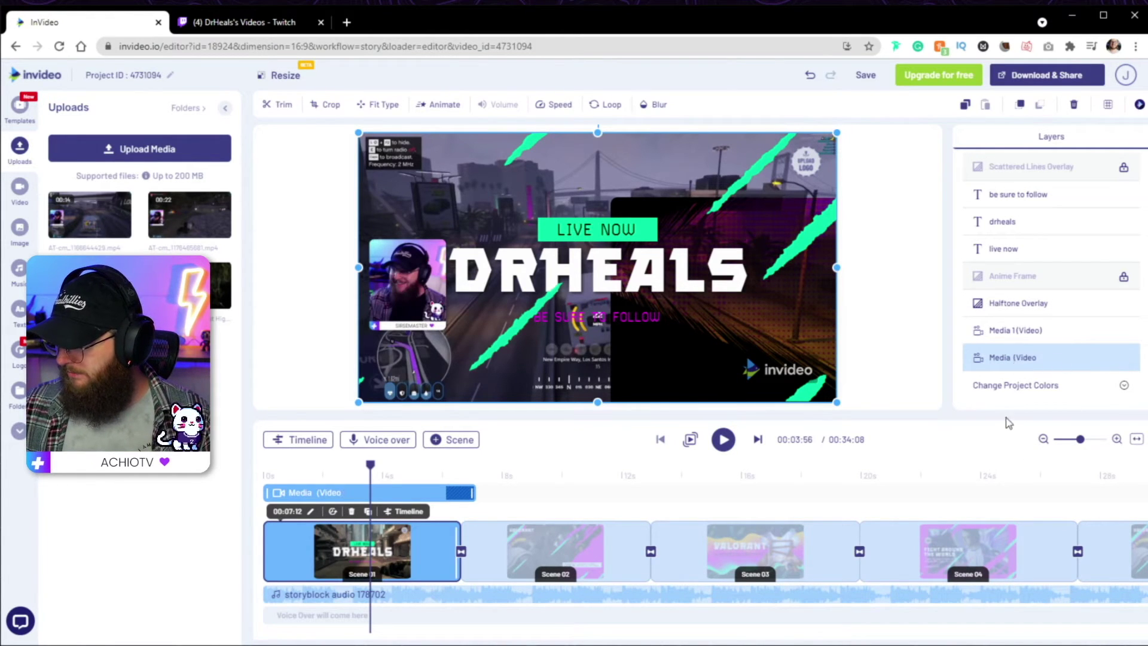
left_click(1017, 330)
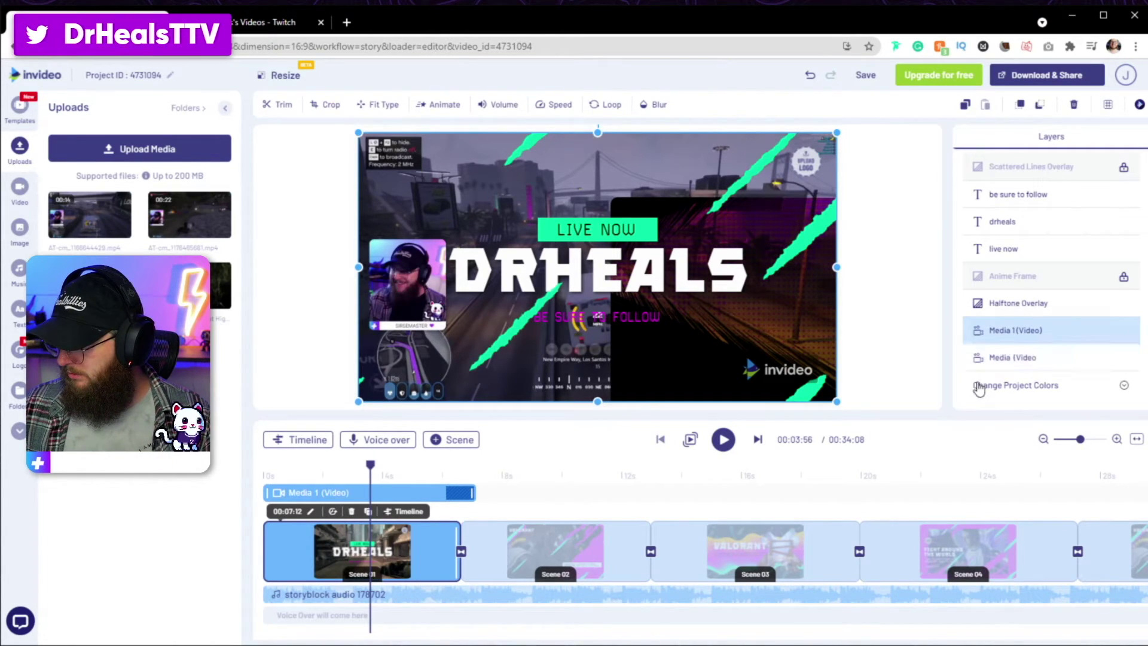
left_click(1000, 358)
left_click(1073, 104)
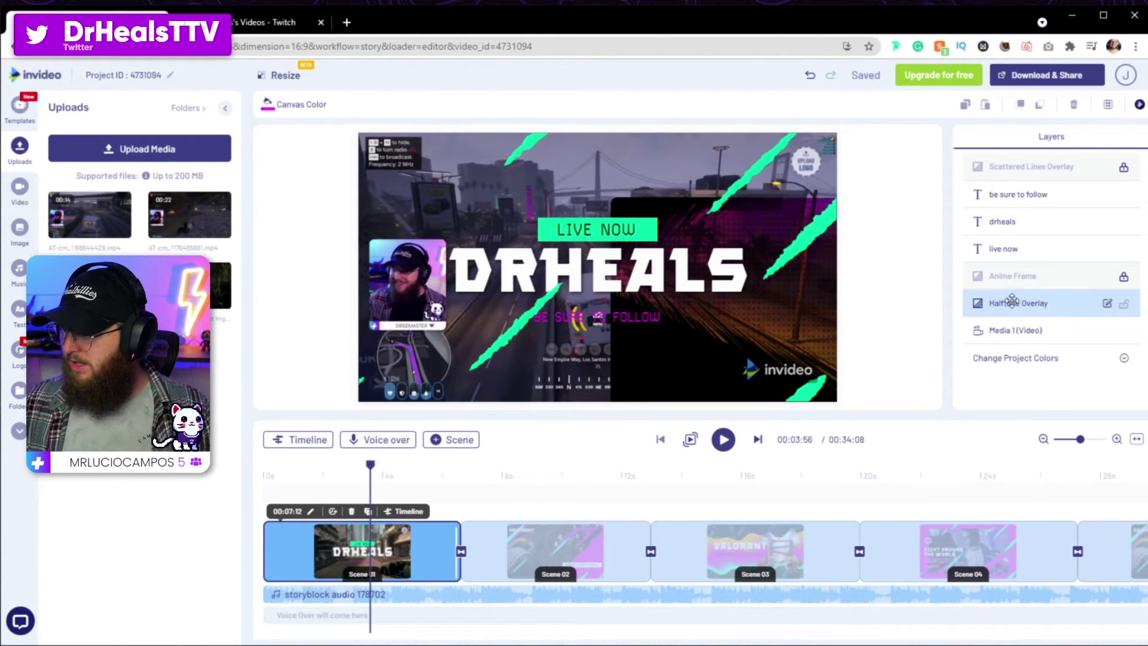
Step: Play the trailer from the start and pause after the opening scene
left_click(267, 479)
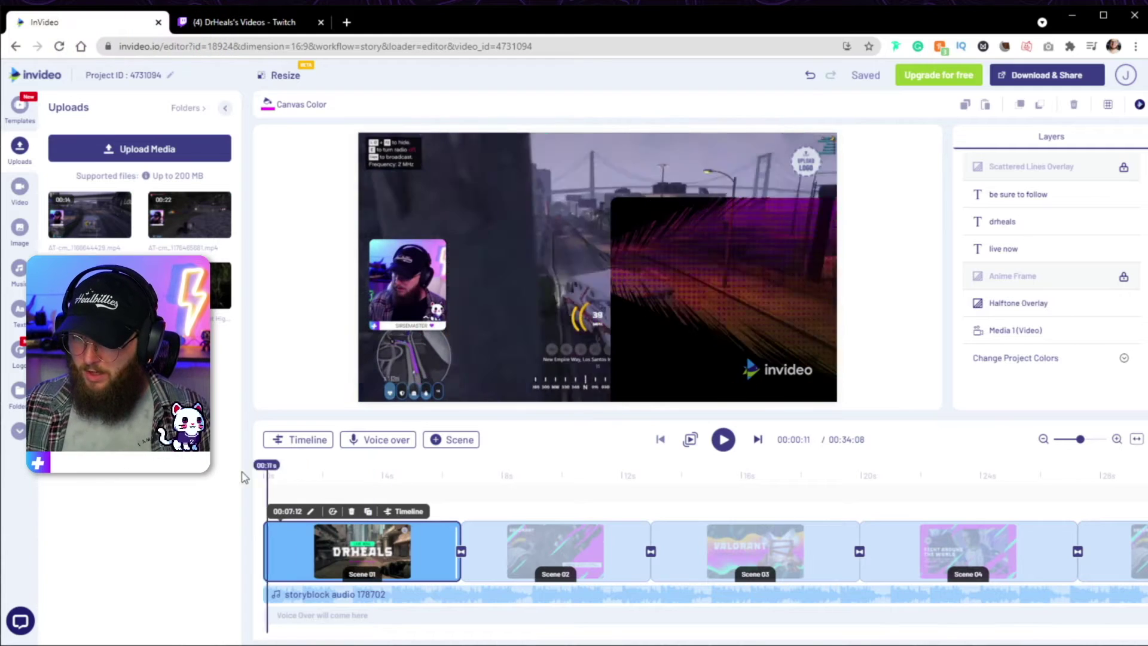
key("space")
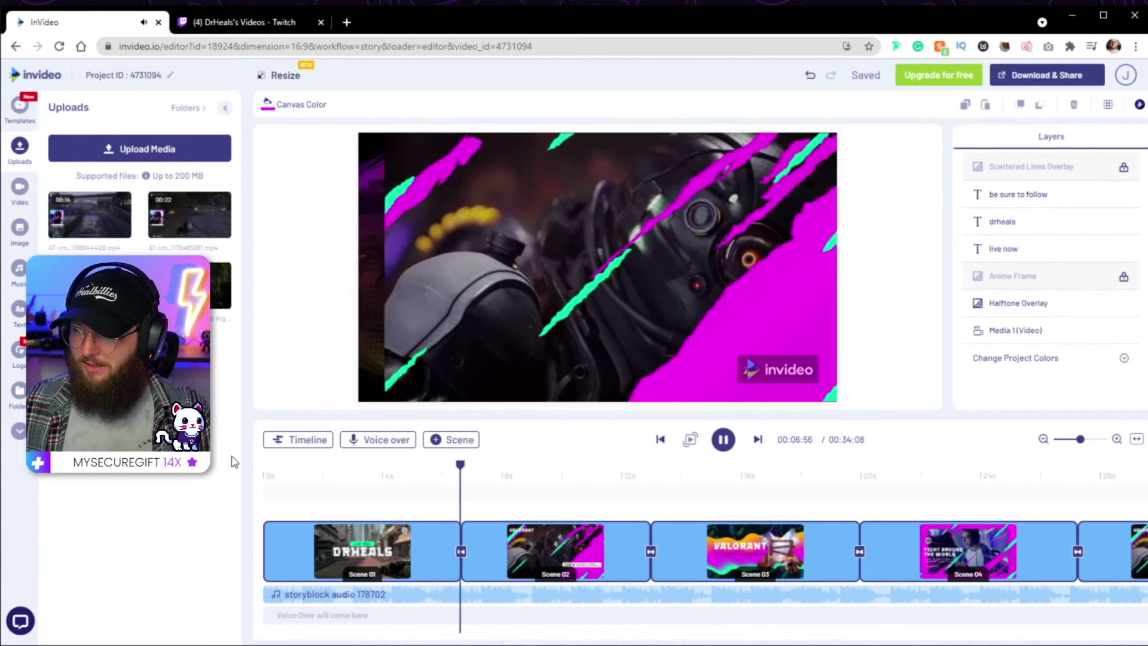
key("space")
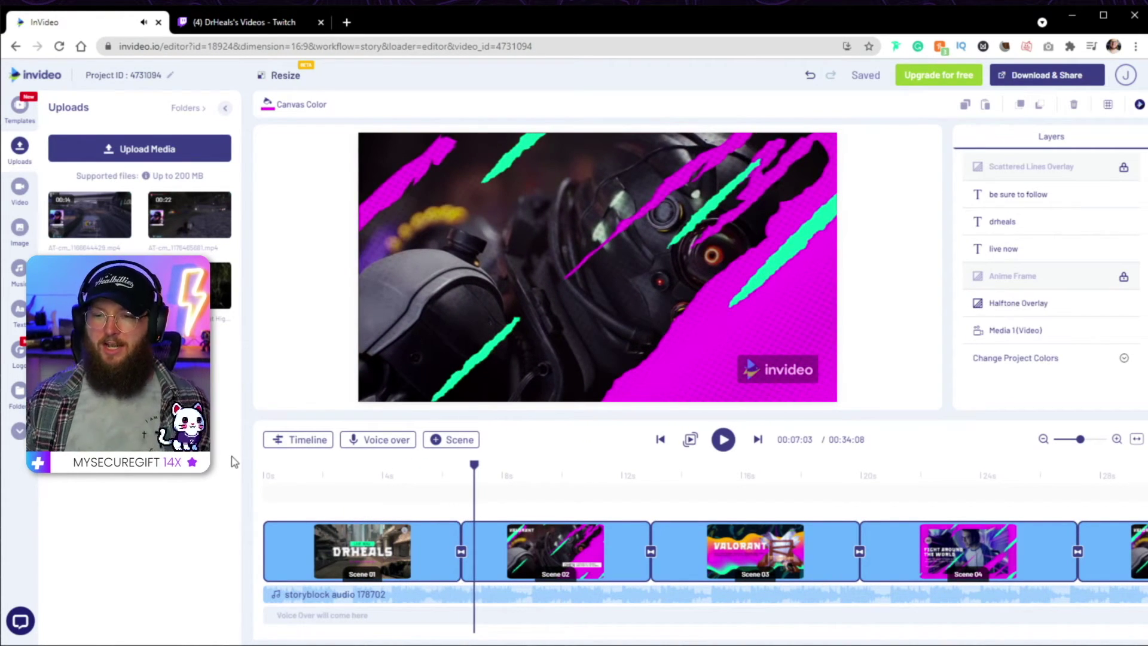
Step: In Scene 02, retitle VALORANT to GTA RP and change the OMEN tag to EMS
left_click(542, 476)
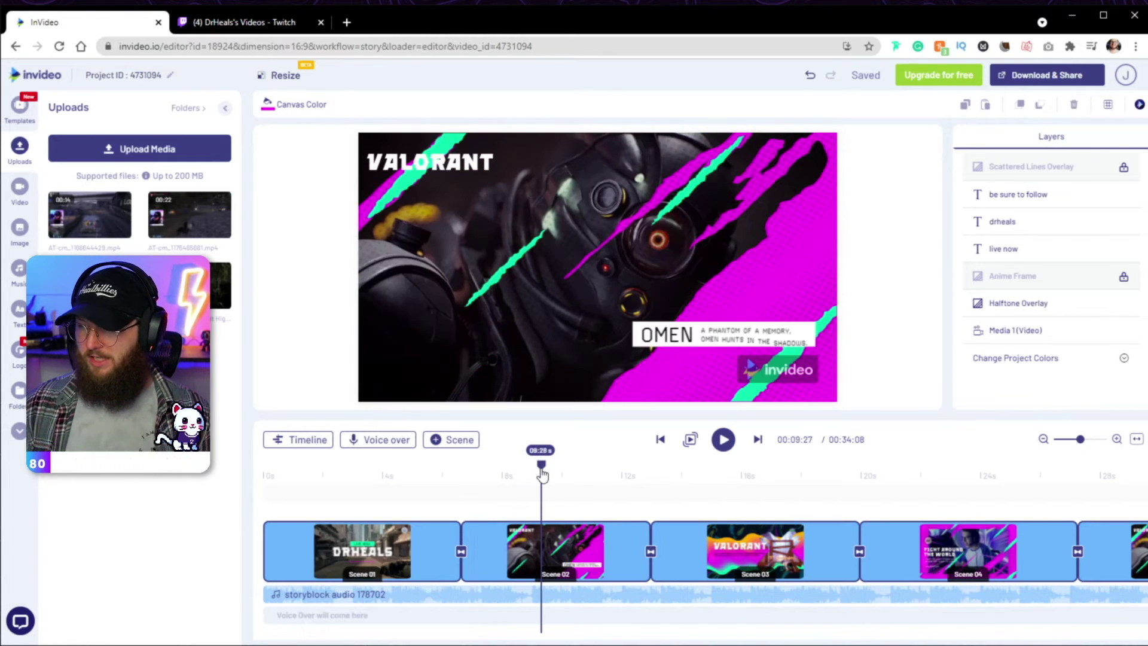
left_click(437, 162)
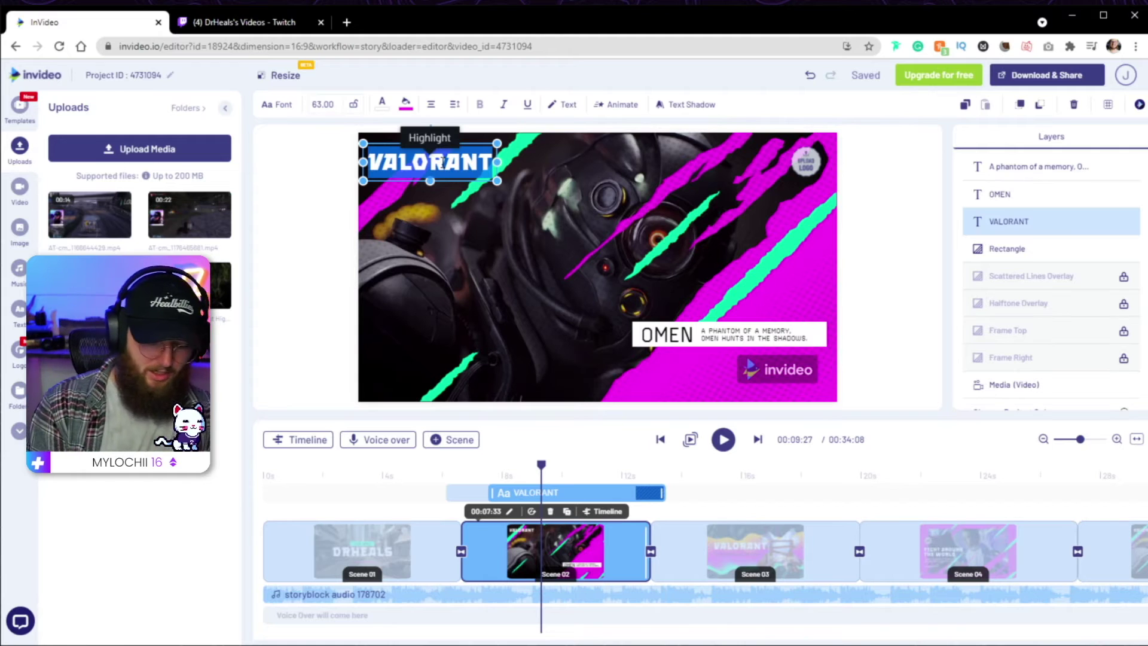
type("gta")
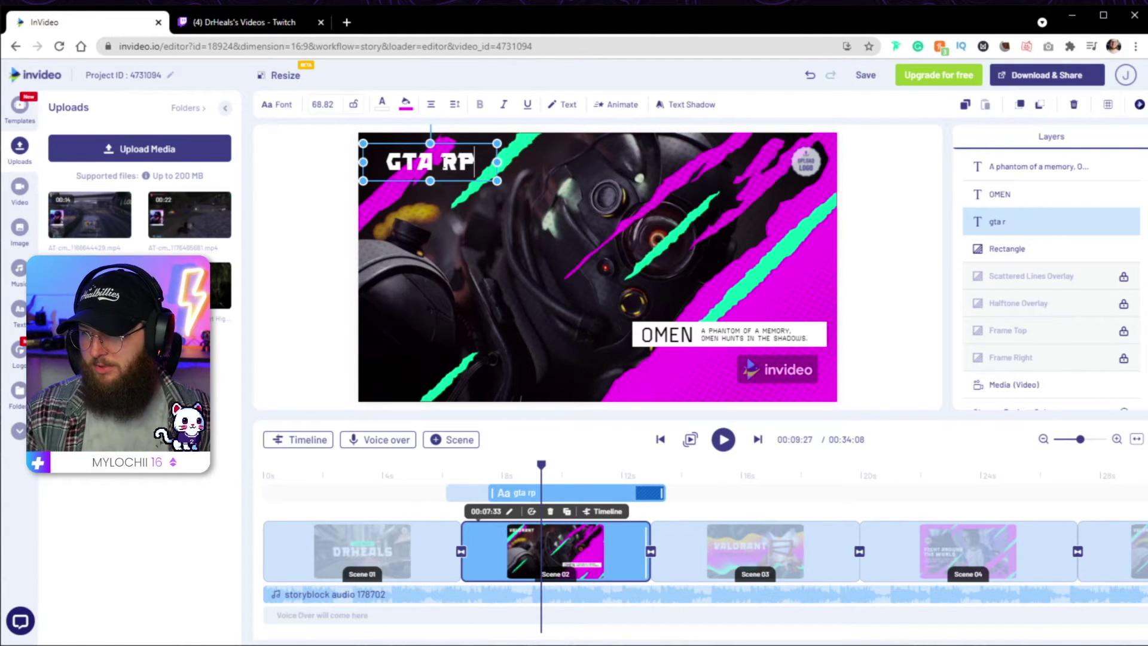
left_click(668, 335)
left_click(672, 337)
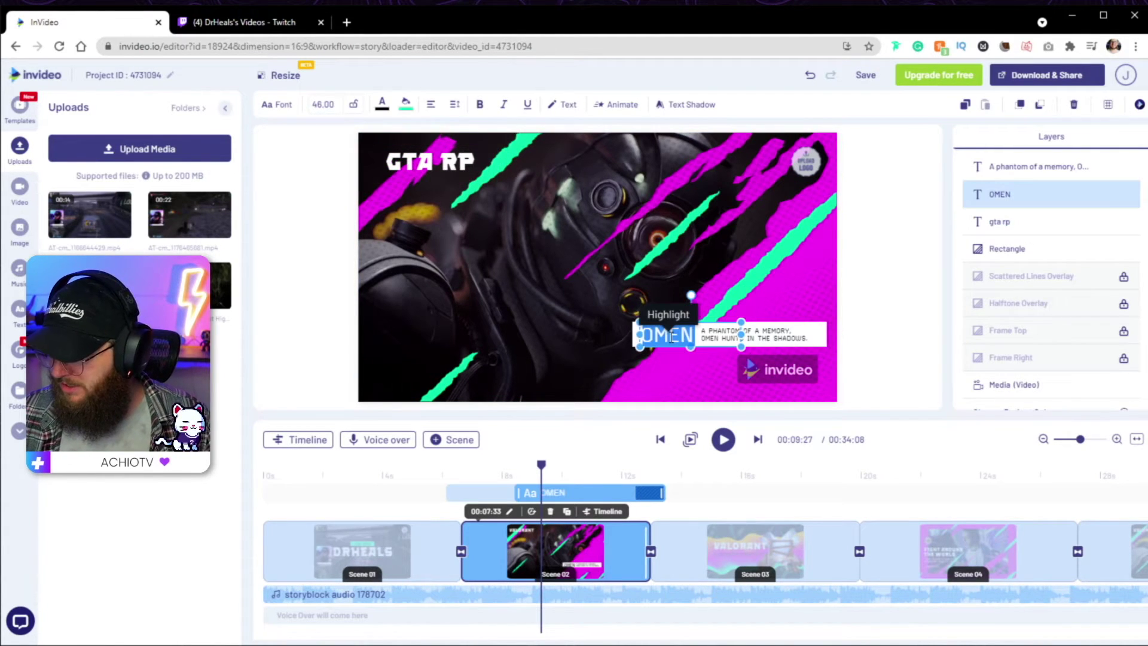
type("EMS")
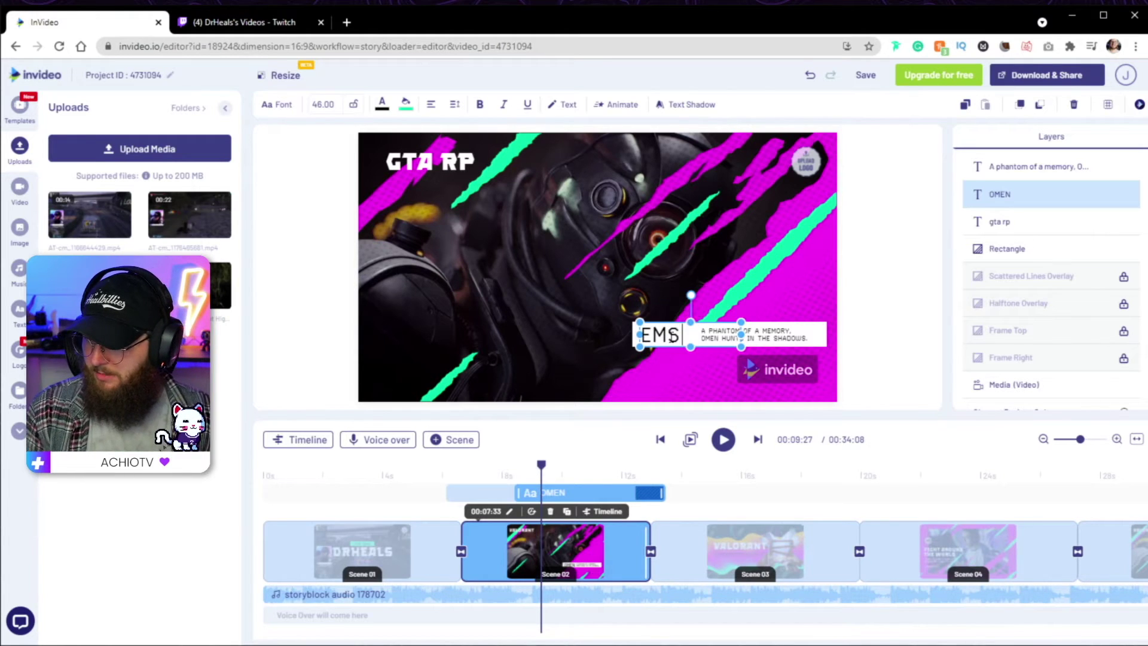
Step: Replace the caption with "Yeah, I'm the guy that saves people."
left_click(780, 336)
triple_click(781, 336)
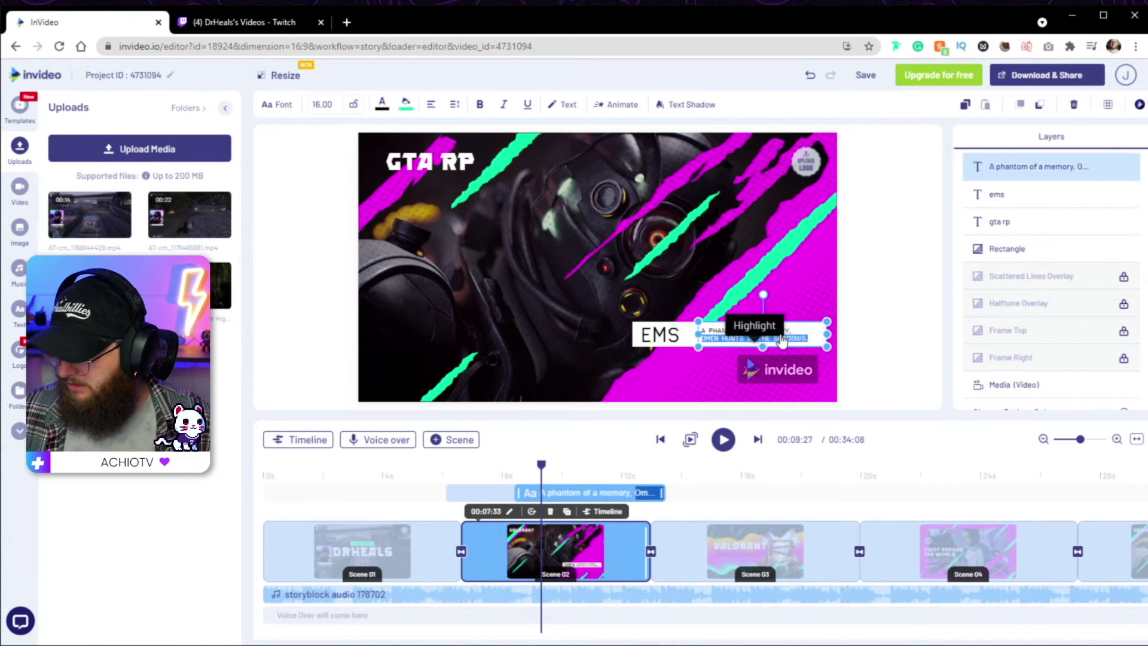
key("ctrl+a")
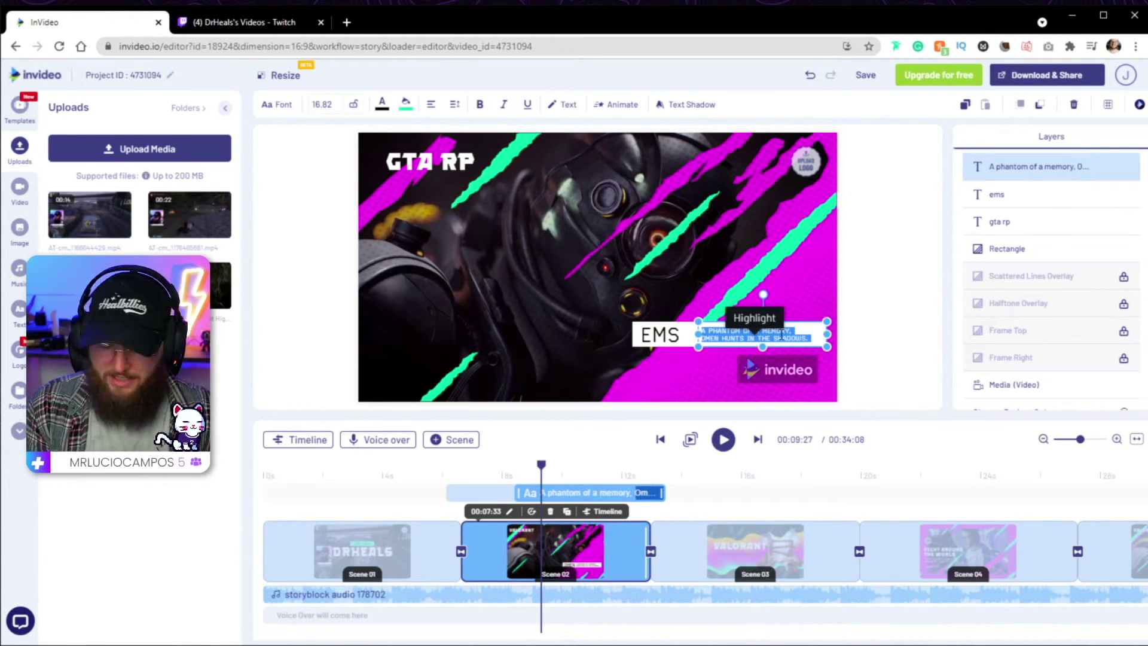
type("Yeah, ")
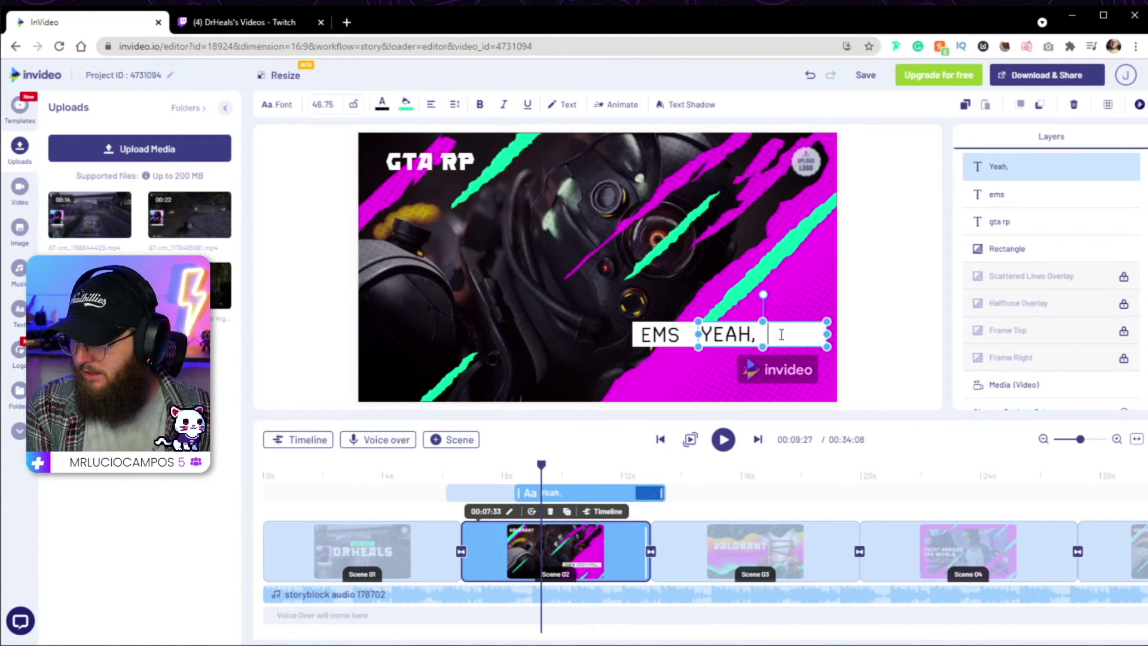
type("I'm the guy that saves people")
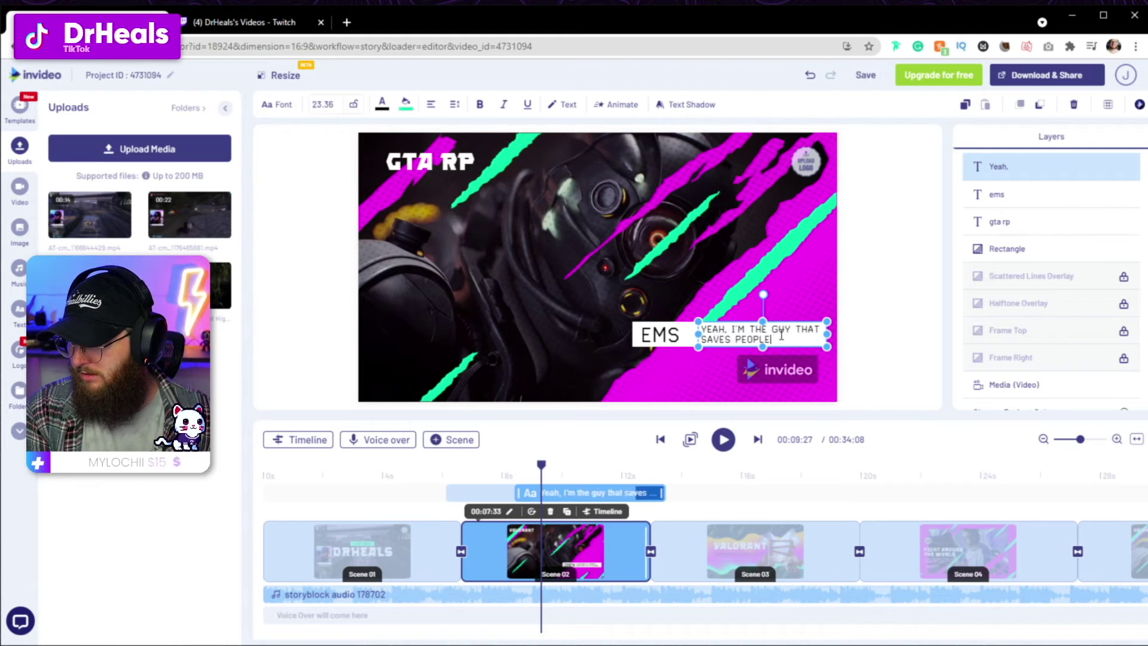
left_click(887, 338)
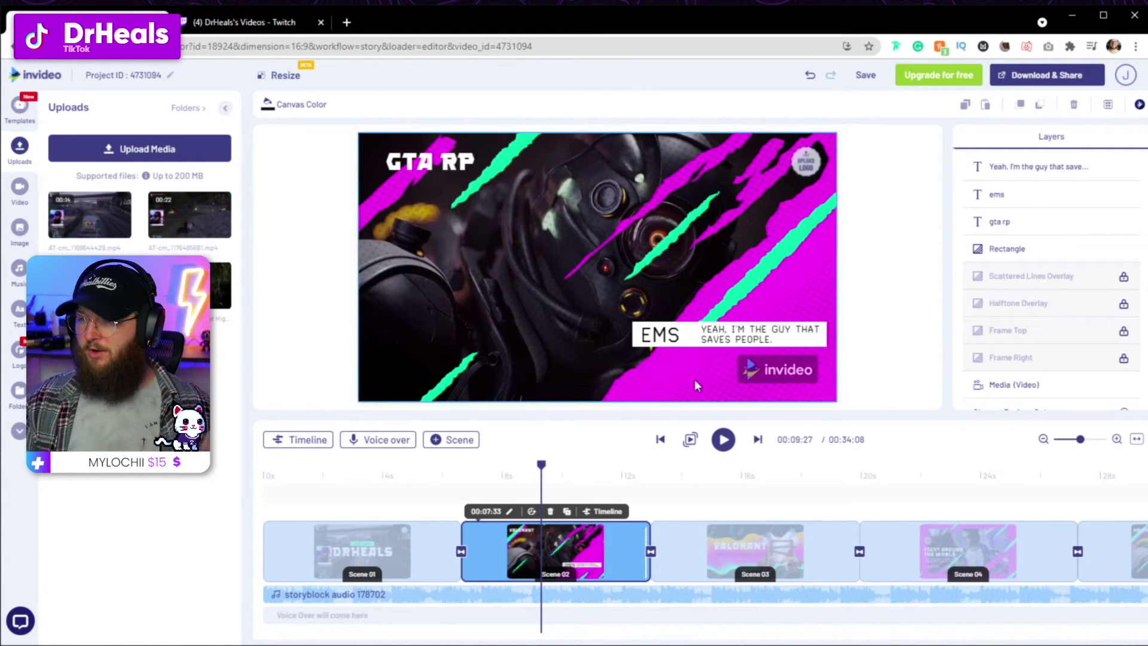
Step: Add the uploaded GTA clip to Scene 02, trimmed to 00:04:29–00:11:74
left_click(1040, 384)
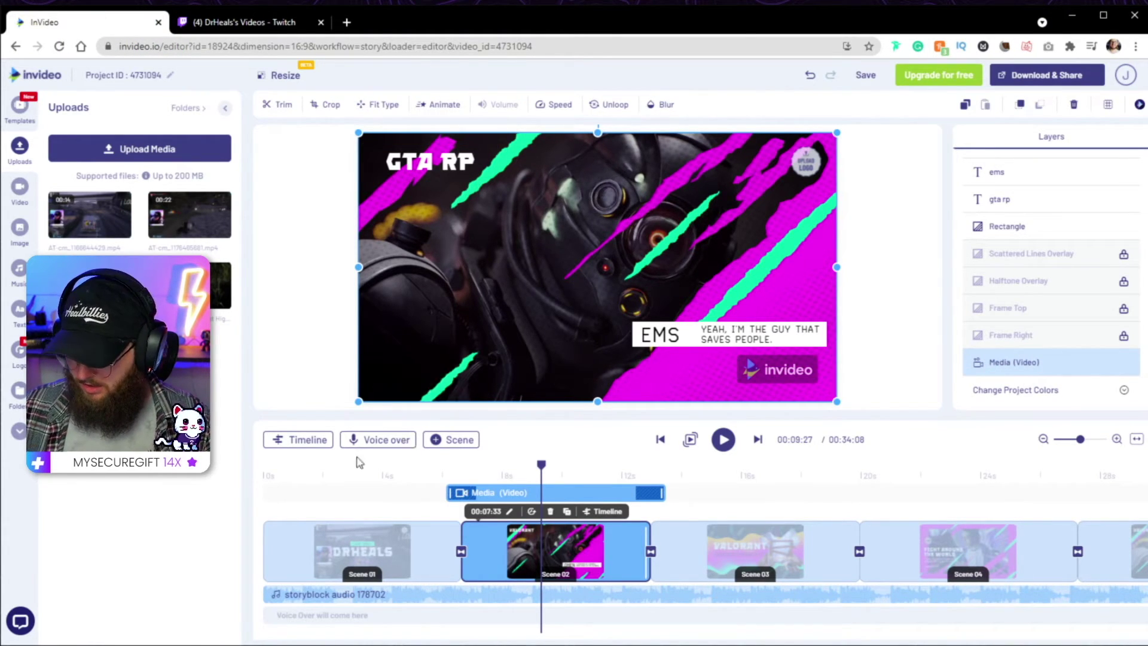
double_click(527, 492)
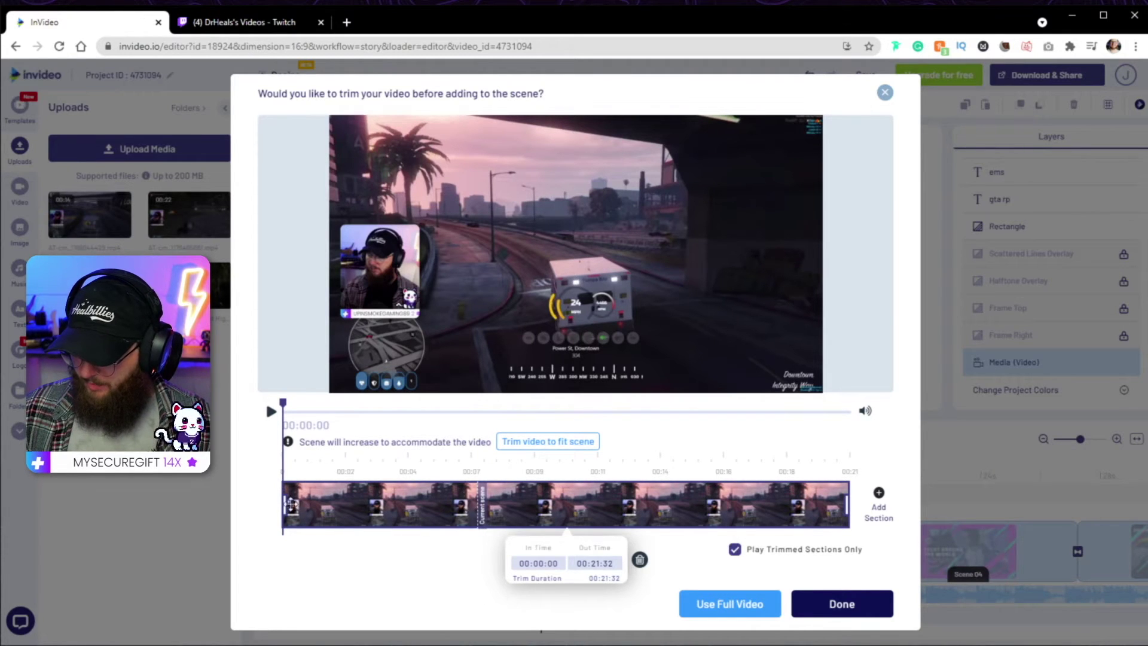
left_click_drag(286, 505, 397, 501)
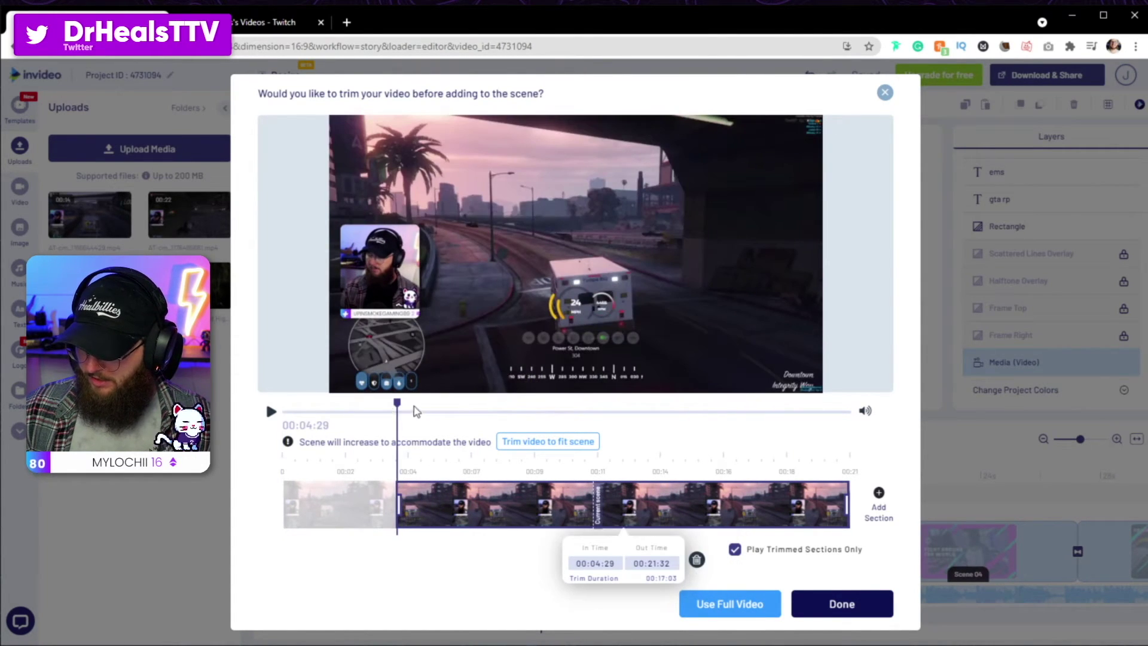
left_click_drag(397, 404, 594, 401)
left_click_drag(846, 505, 598, 505)
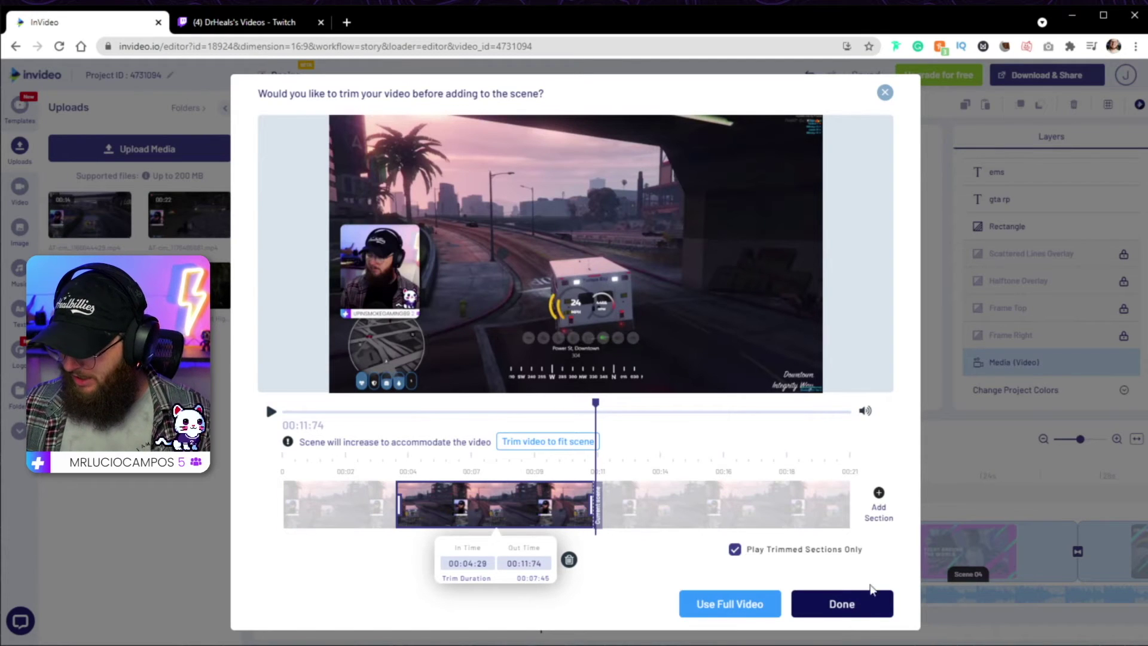
left_click(841, 603)
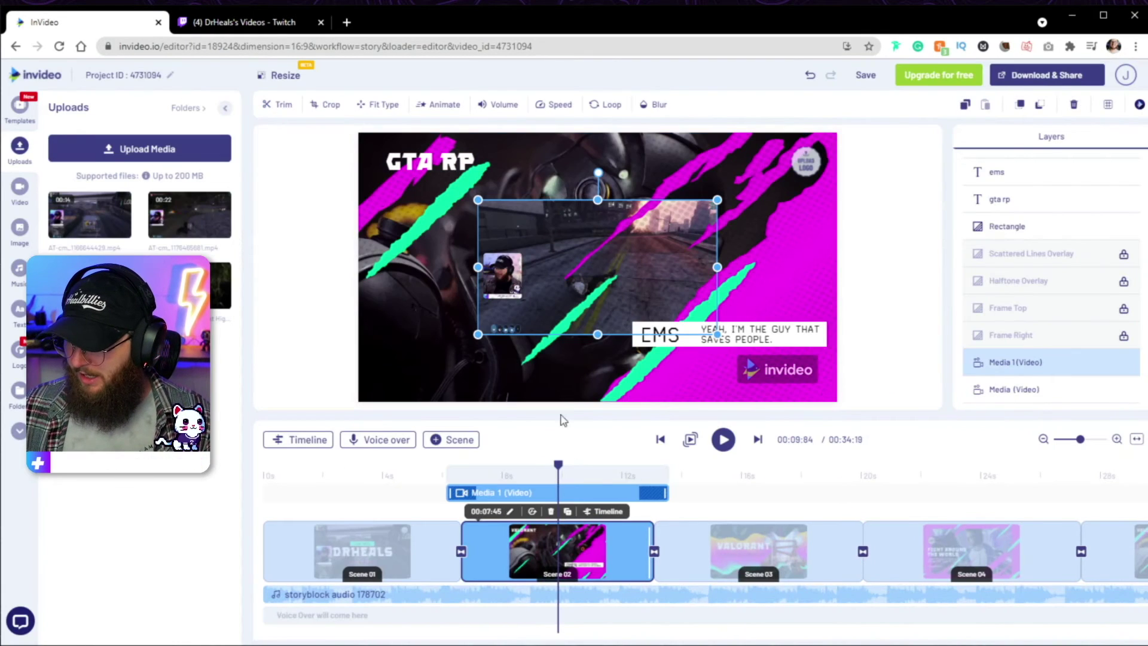
Step: Stretch the GTA clip over Scene 02, delete the template's original video, and play the scene
left_click_drag(718, 335, 839, 409)
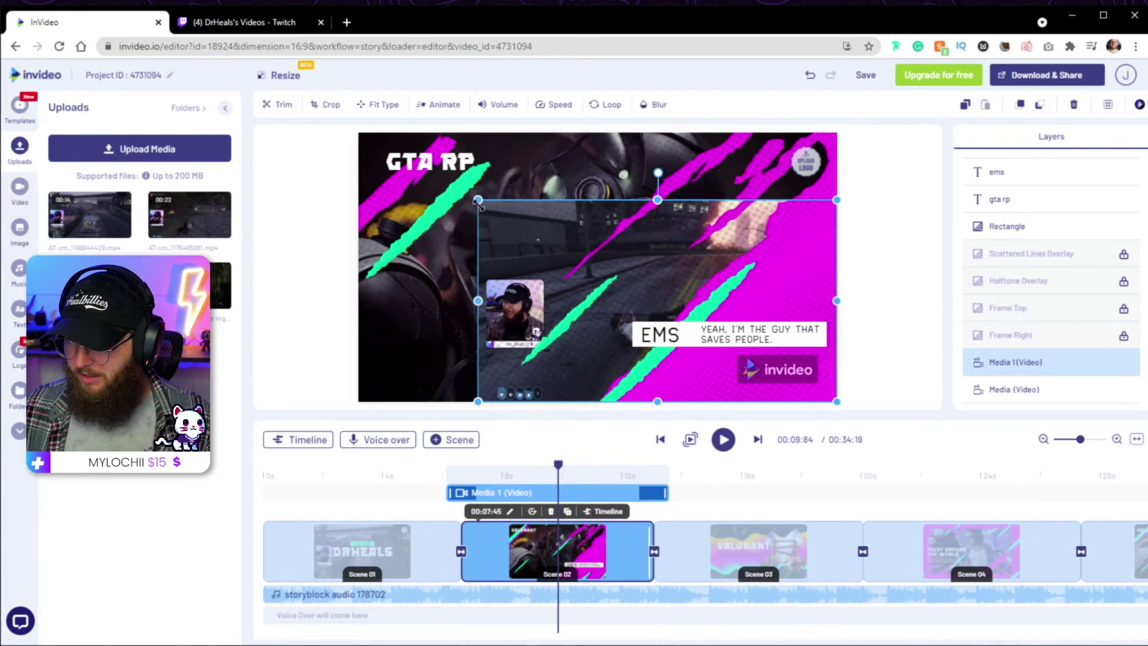
left_click_drag(479, 201, 348, 146)
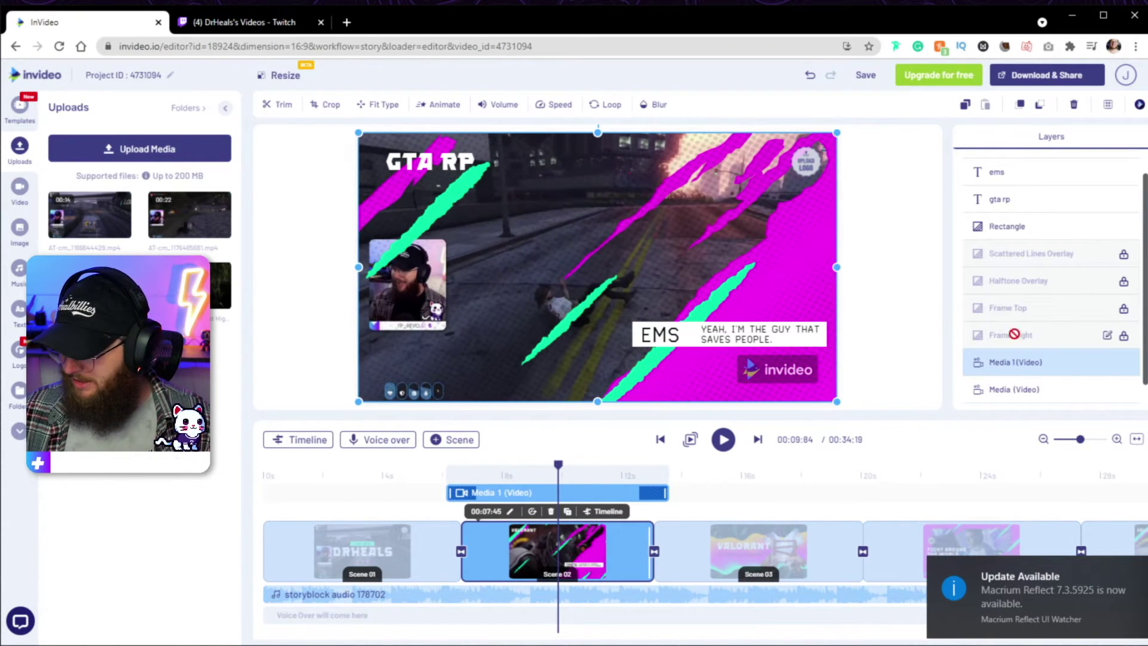
left_click(1035, 389)
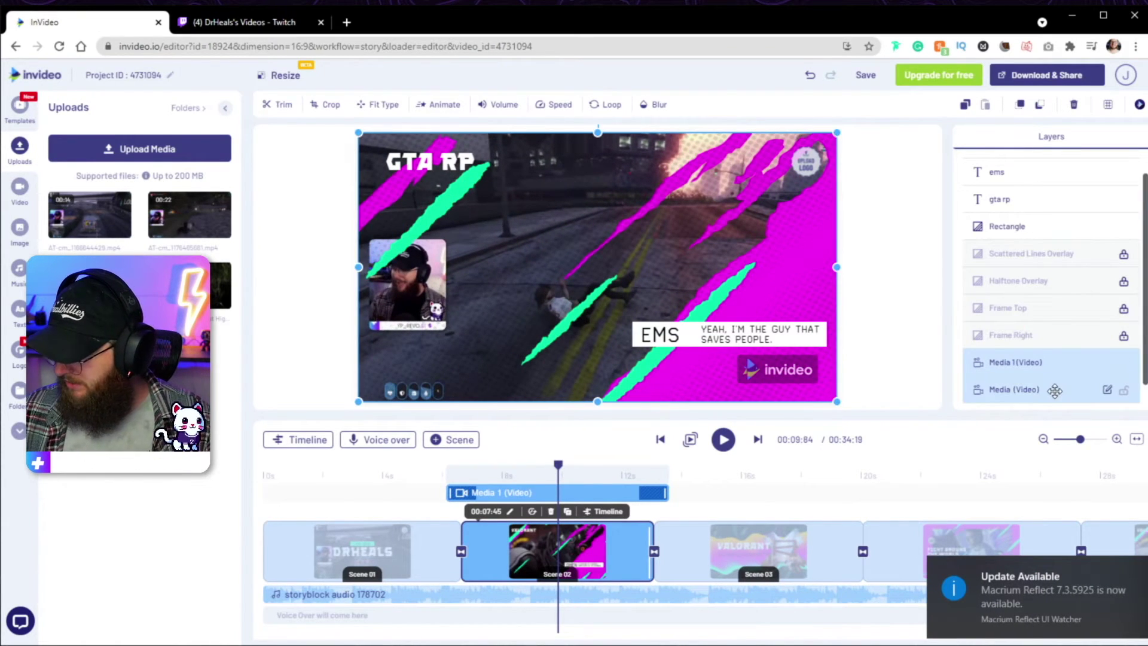
left_click(1074, 106)
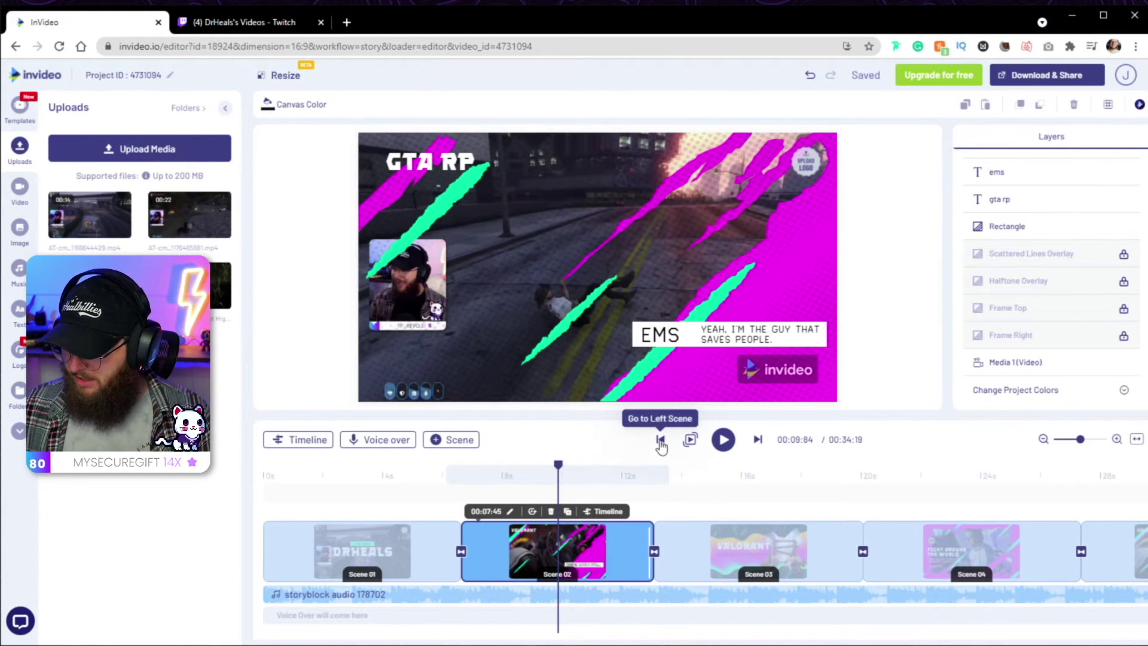
left_click(689, 441)
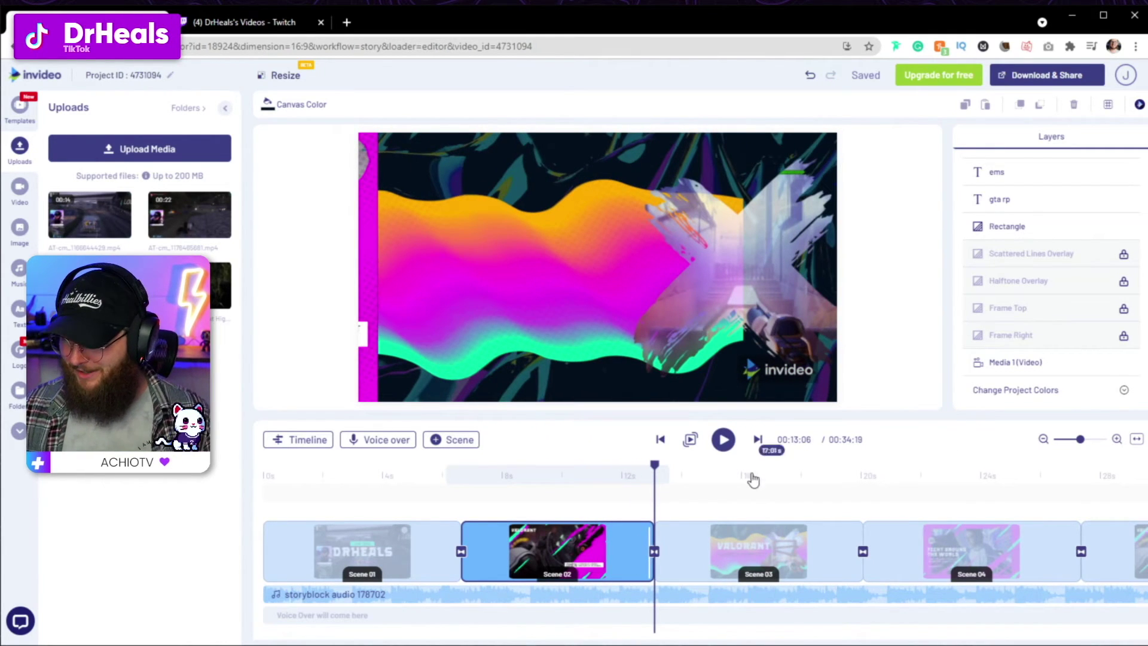
left_click(752, 542)
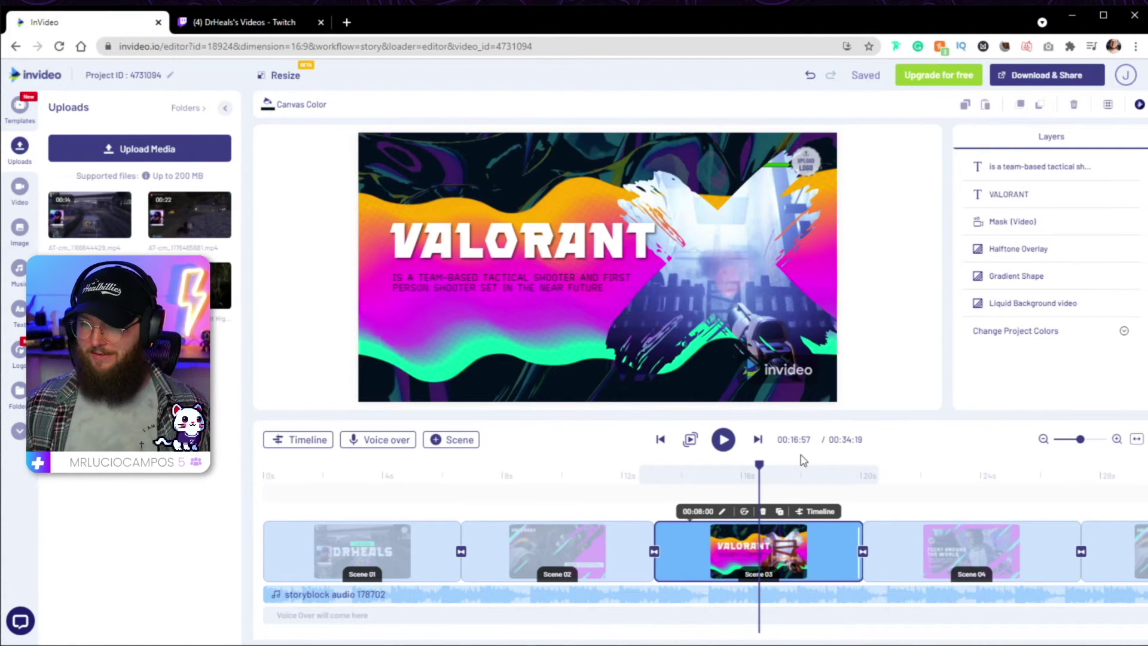
Step: Change the Scene 03 title from VALORANT to AMBO DRIVER
double_click(578, 250)
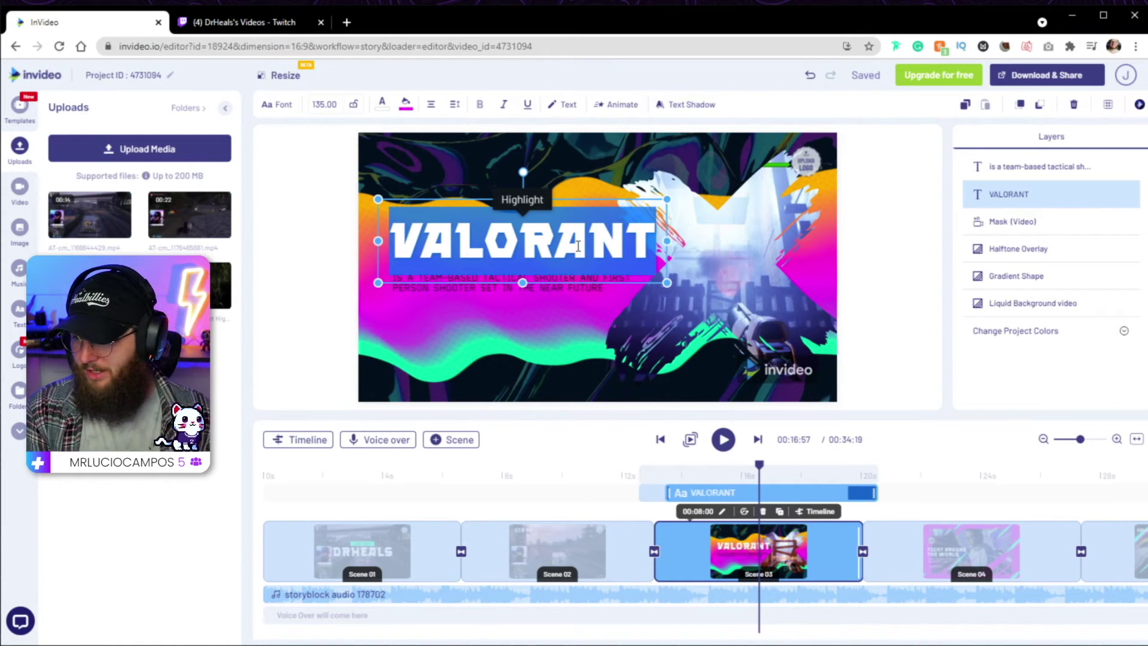
type("ab")
key("BackSpace")
type("mbo driver")
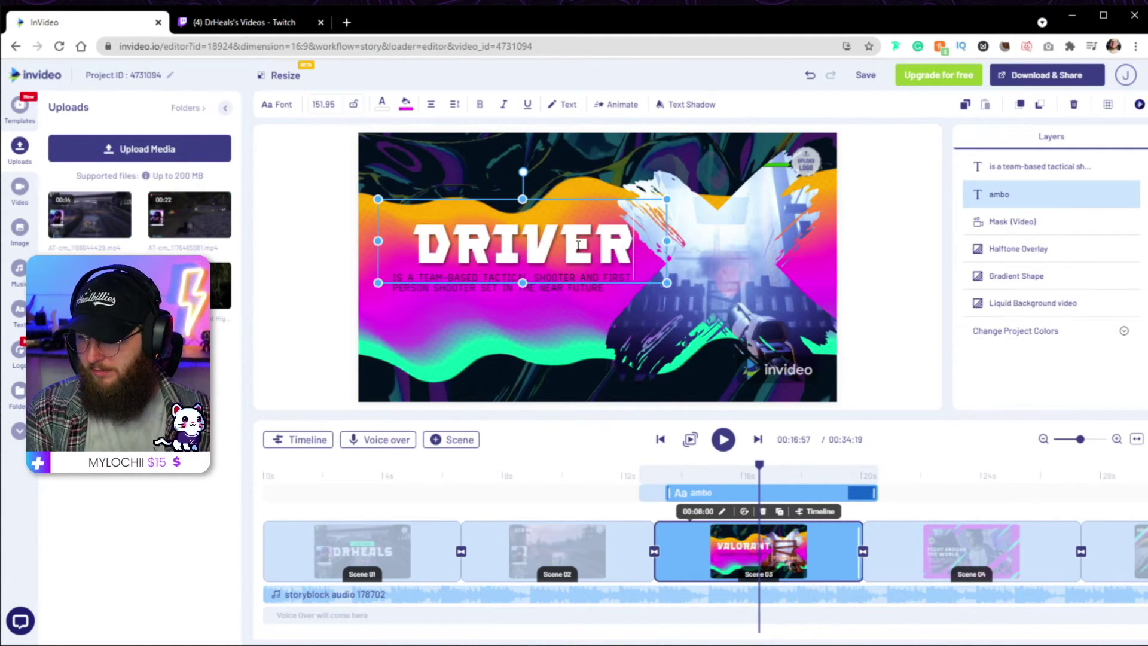
double_click(477, 287)
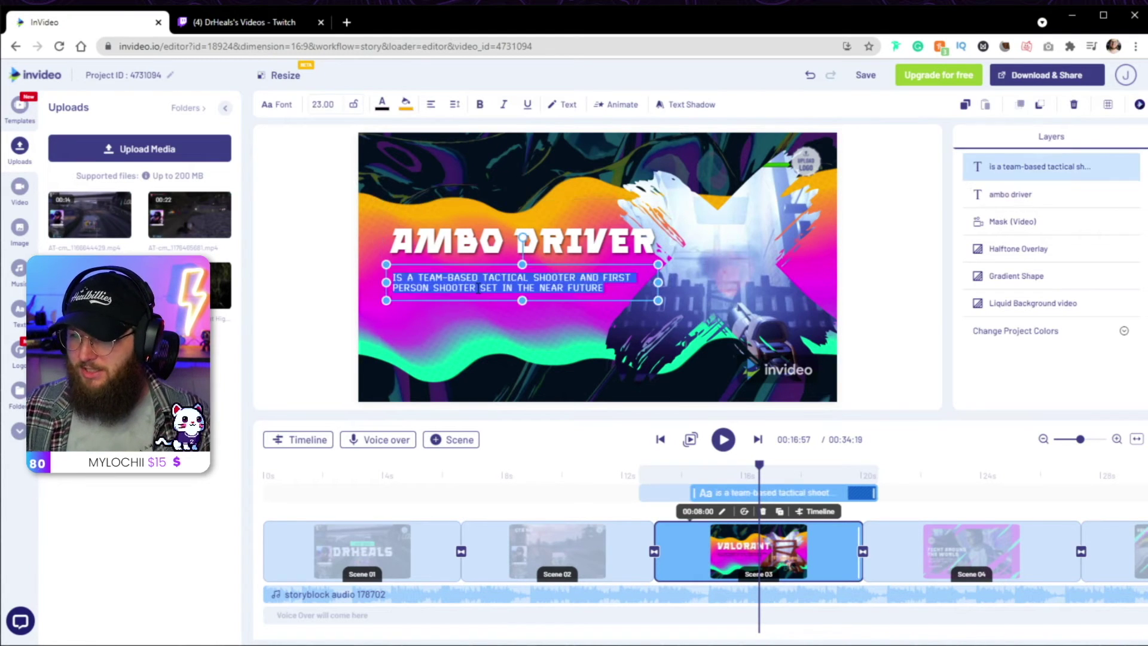
left_click(919, 339)
left_click(743, 275)
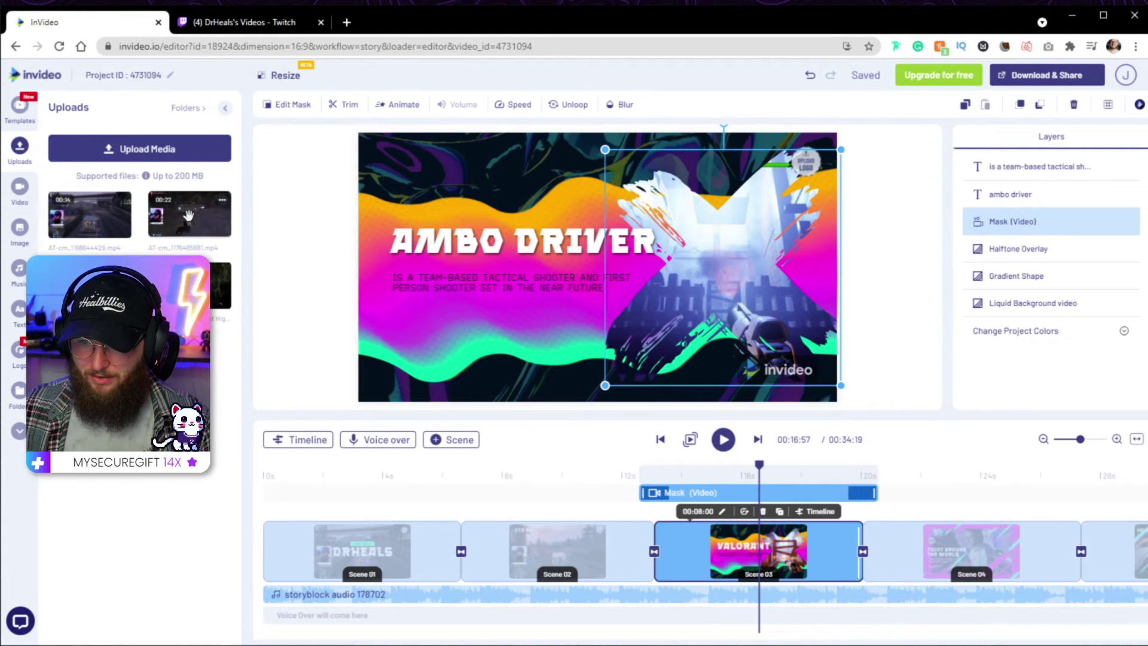
Step: Replace Scene 03's masked video with the second GTA clip, trimmed to 00:06:66–00:14:75
left_click_drag(183, 230, 736, 290)
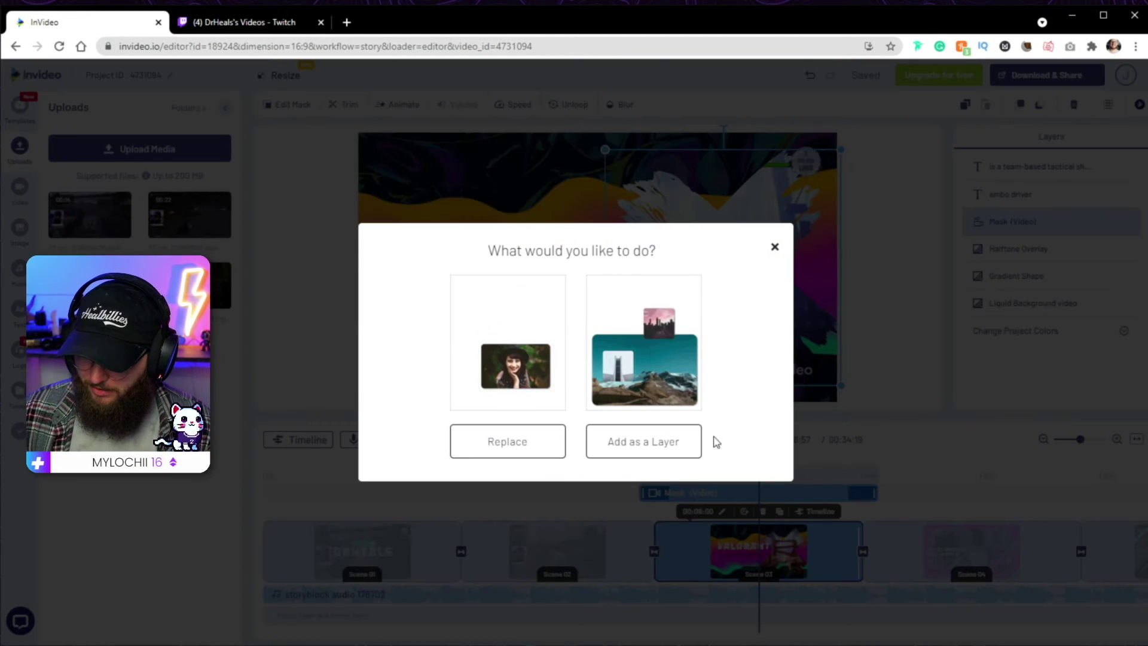
left_click(501, 458)
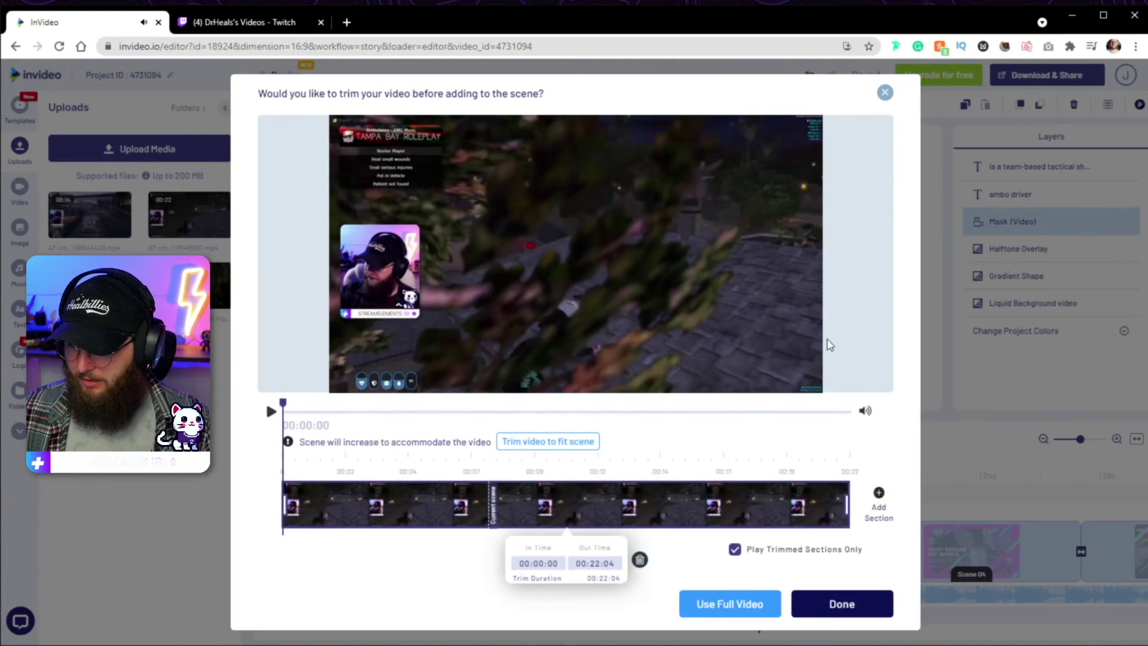
left_click_drag(283, 404, 457, 434)
left_click_drag(279, 505, 451, 507)
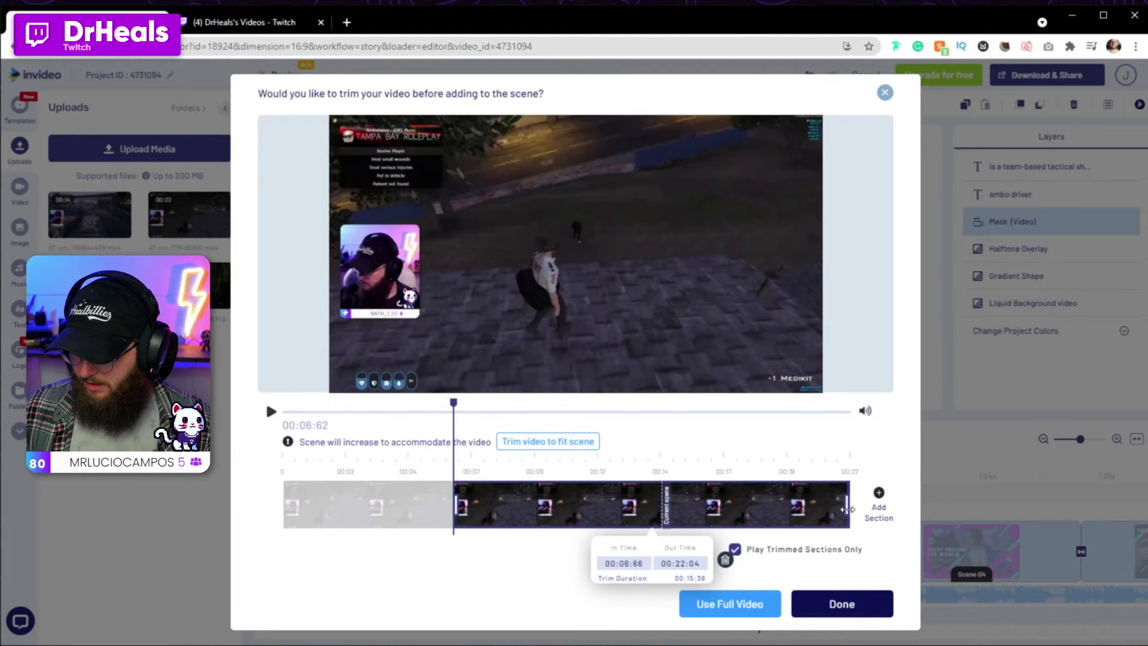
left_click_drag(848, 505, 662, 505)
left_click(842, 604)
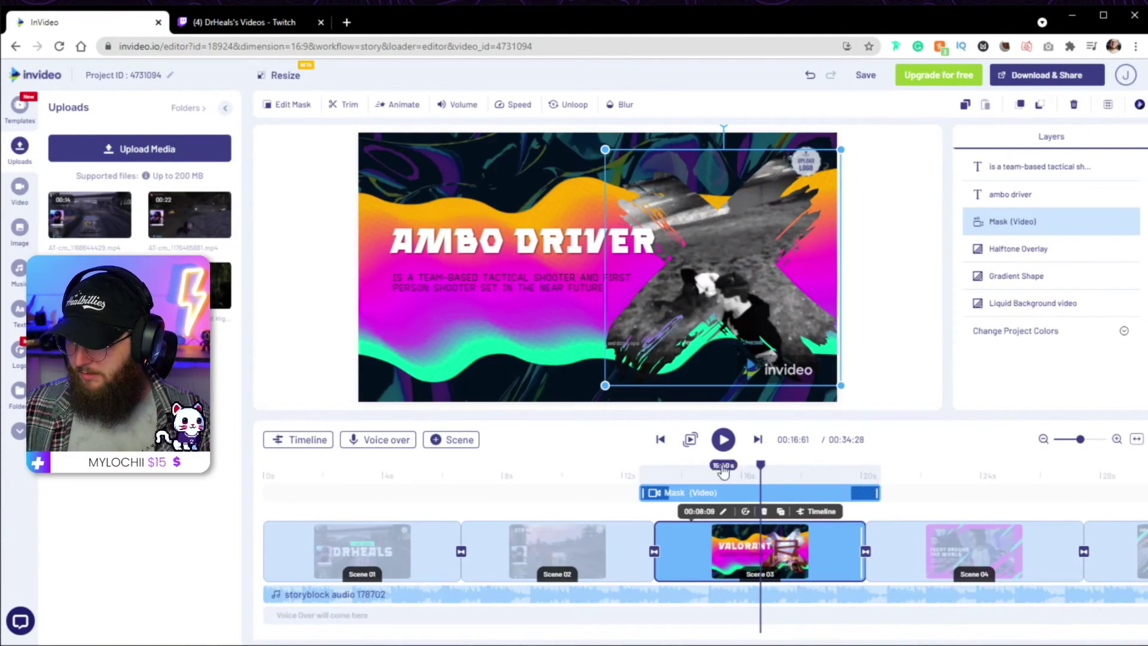
left_click_drag(729, 475, 688, 470)
left_click(889, 476)
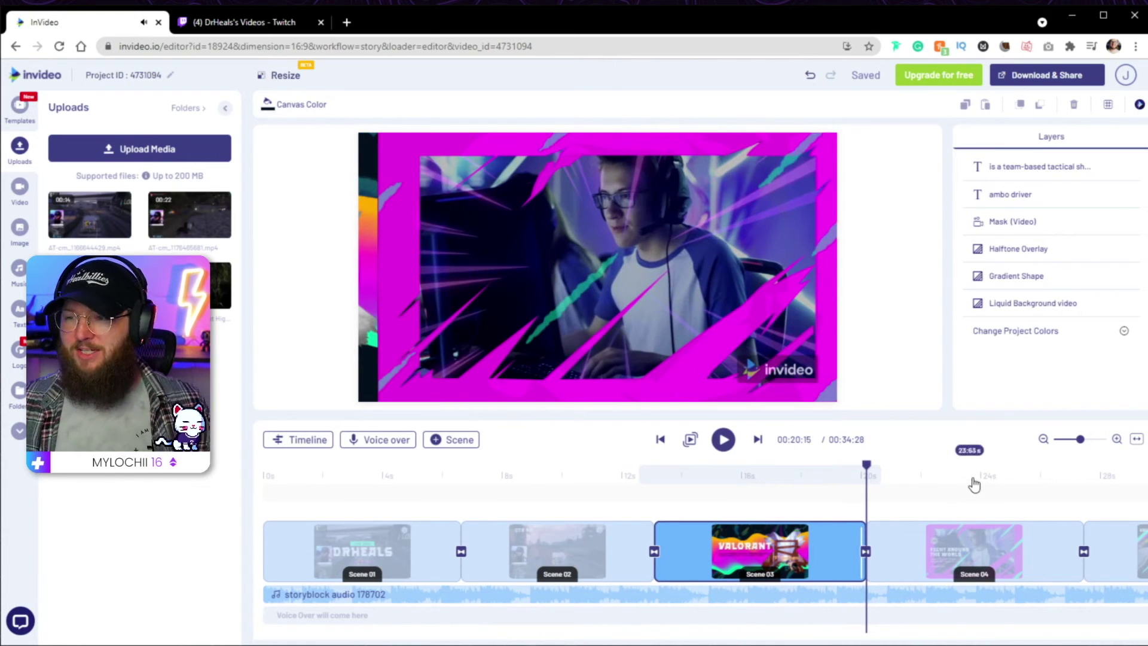
Step: Replace Scene 04's background video with the third GTA clip, trimmed to 00:05:85–00:14:28
left_click(973, 541)
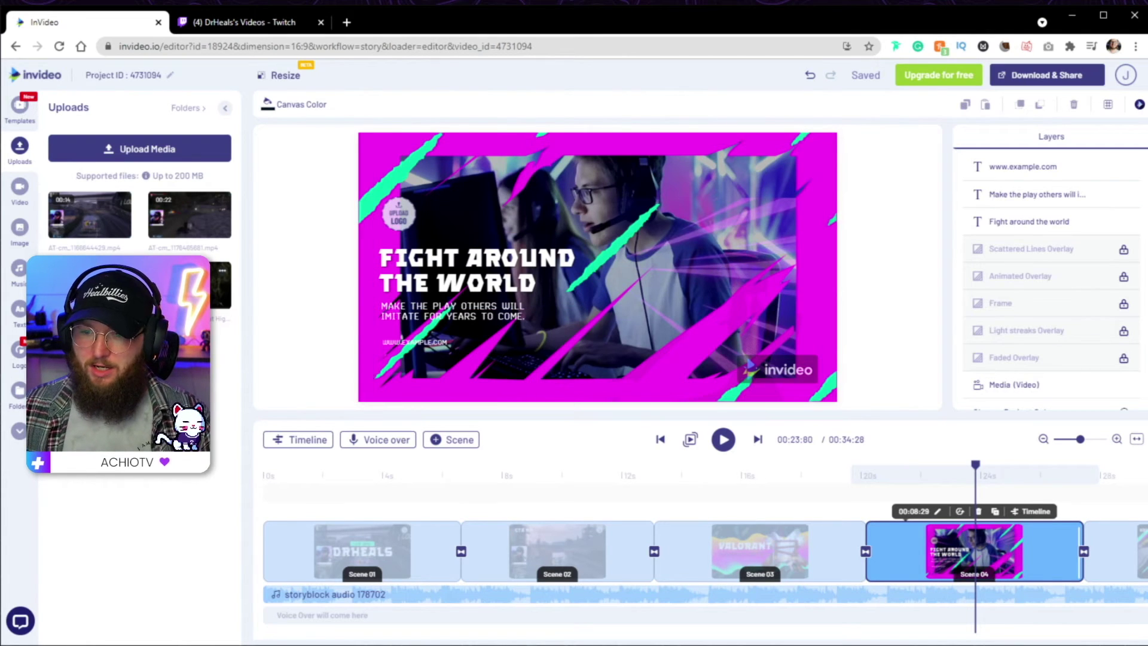
left_click_drag(219, 281, 725, 233)
left_click(526, 445)
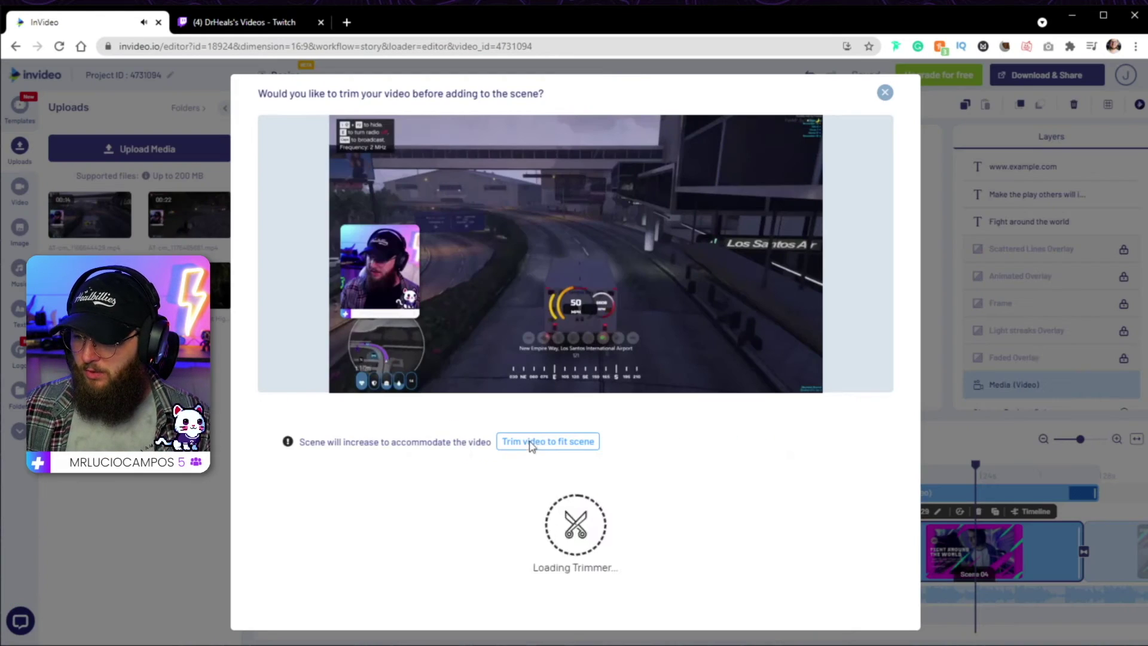
left_click_drag(285, 501, 523, 509)
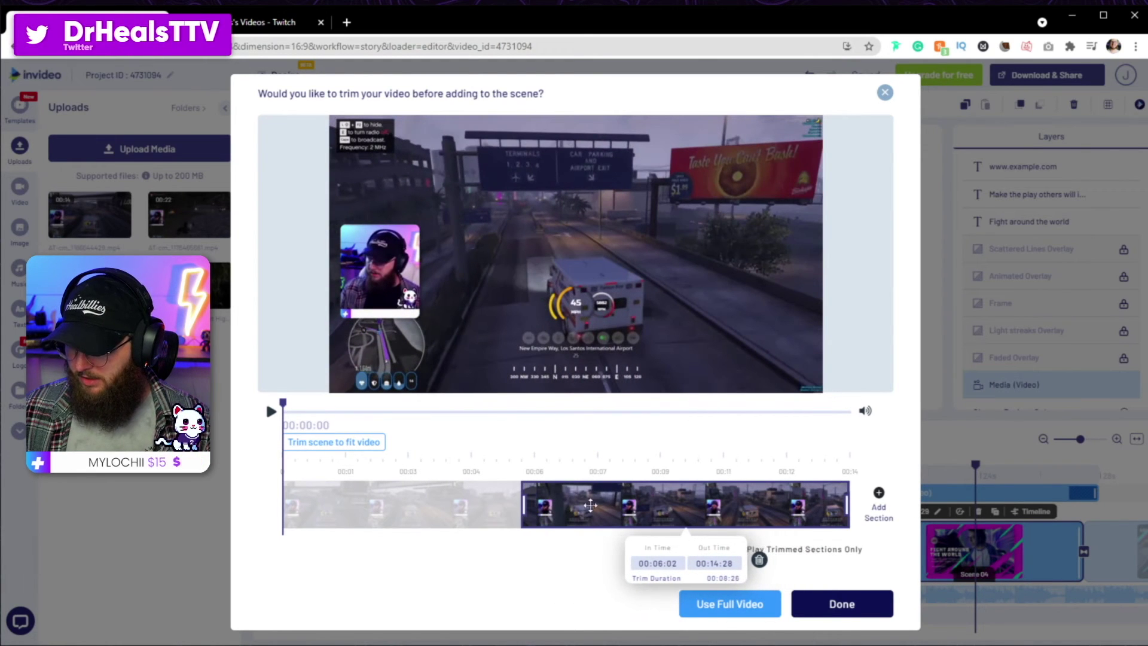
left_click(846, 508)
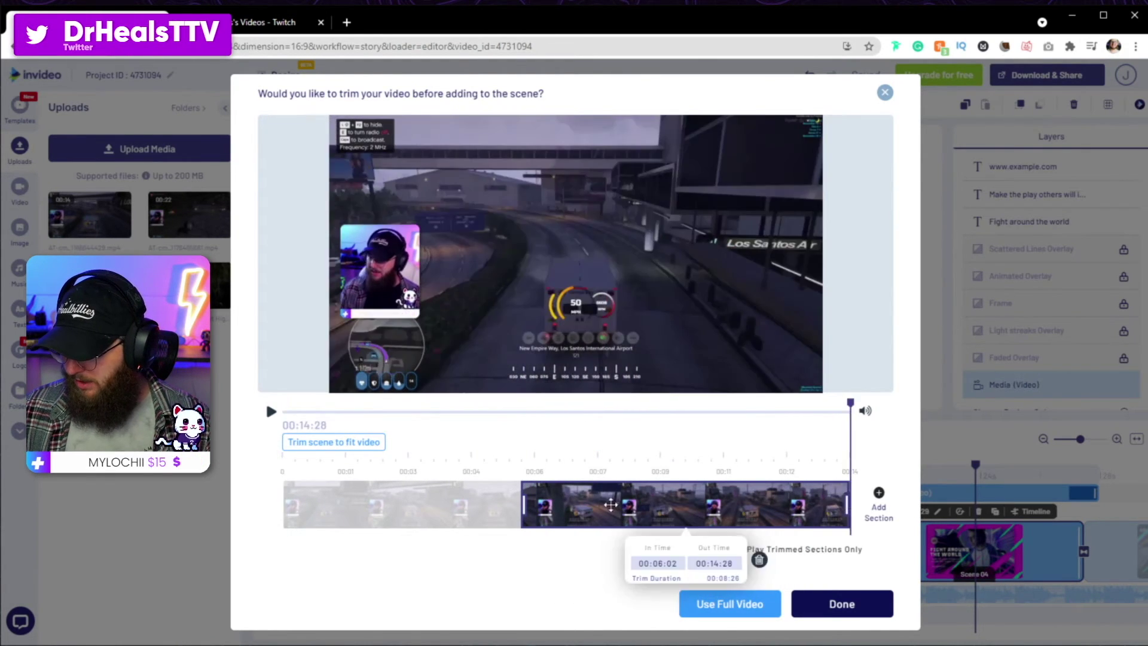
left_click_drag(522, 509, 513, 511)
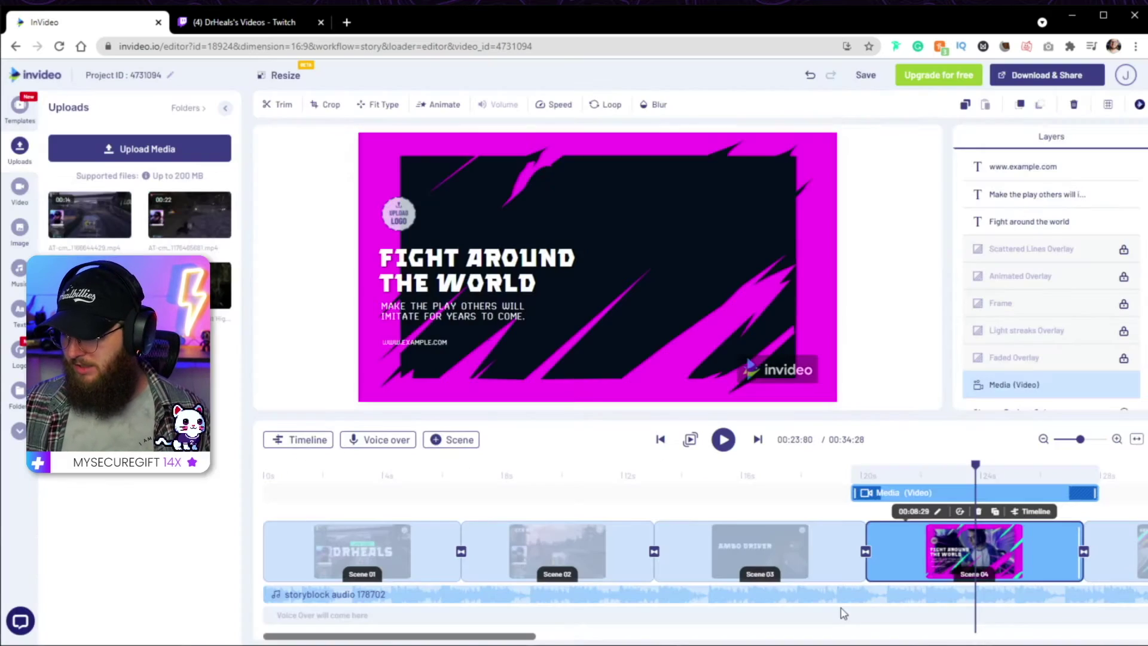
left_click(843, 607)
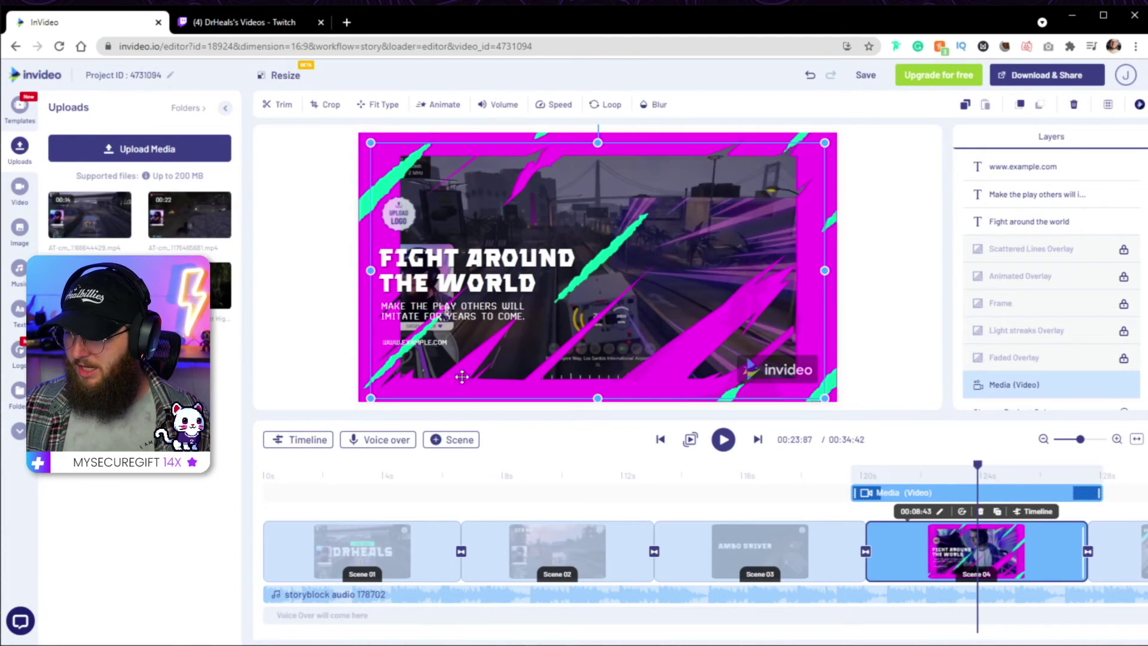
left_click(689, 442)
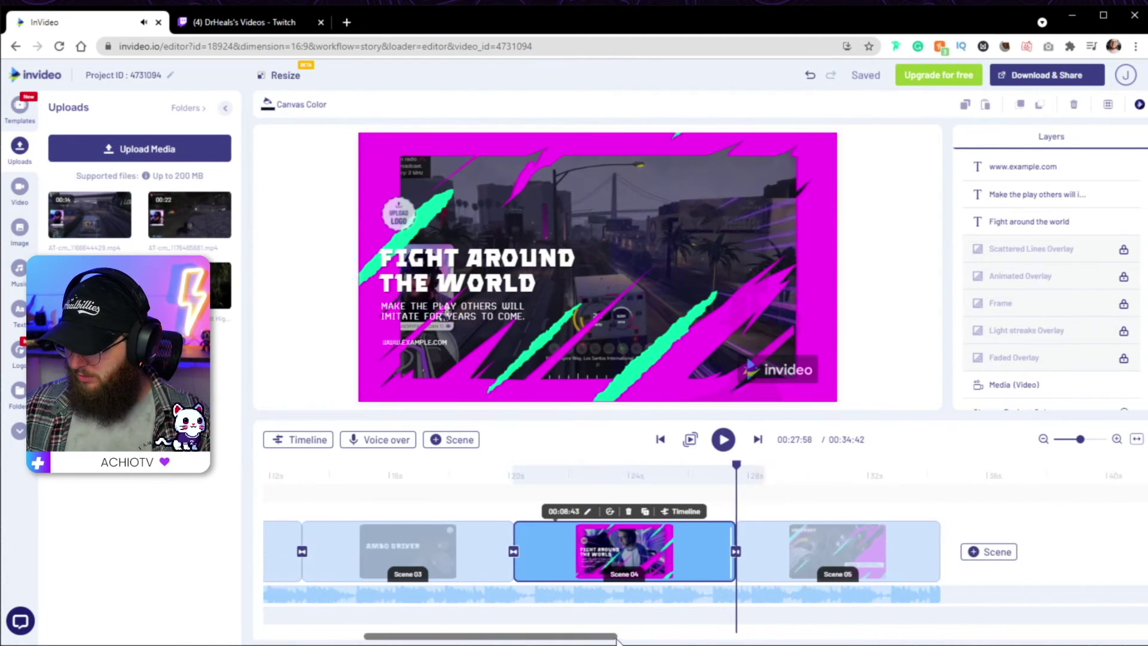
Step: Delete Scene 05, shortening the trailer to 00:28:09
left_click(813, 532)
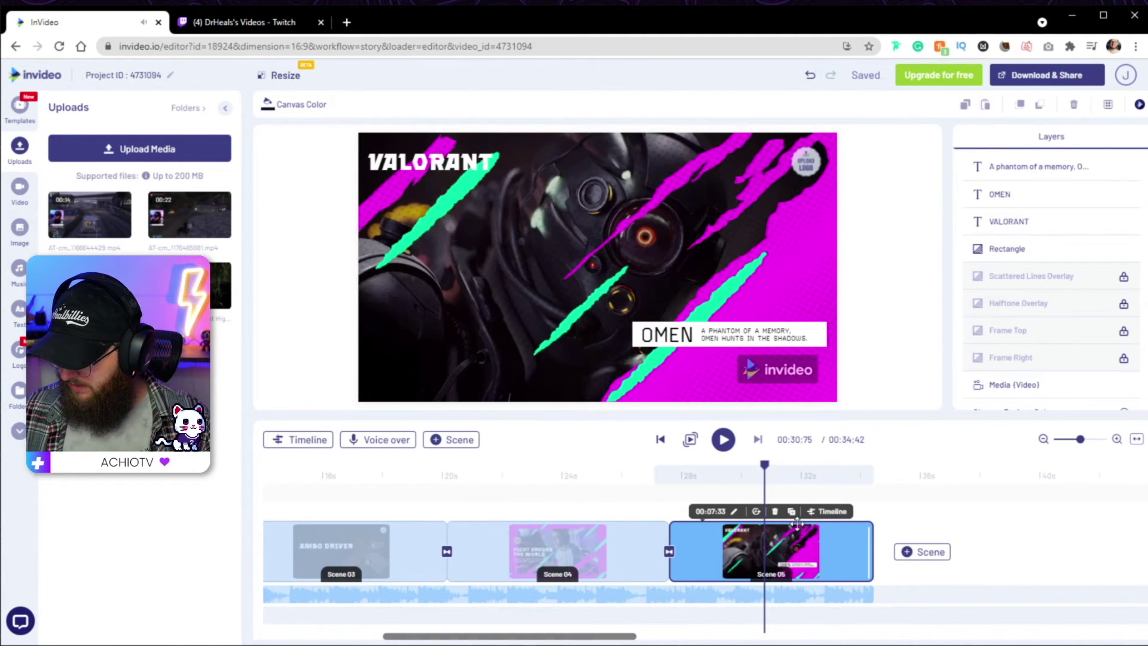
left_click(775, 511)
left_click(658, 382)
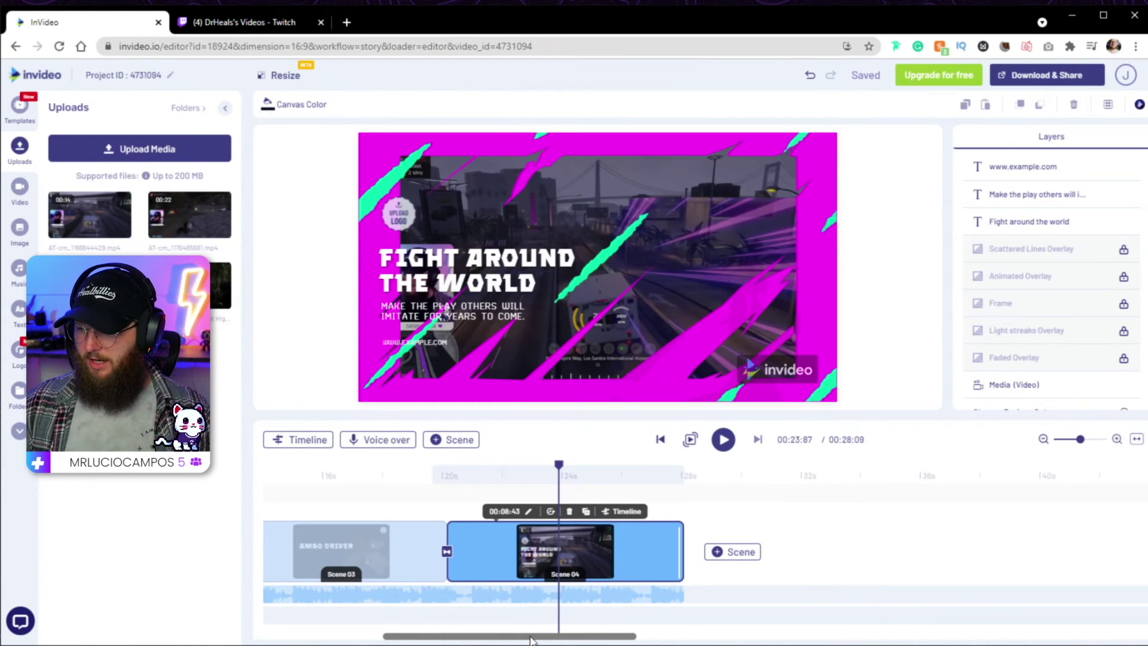
left_click_drag(530, 636, 328, 629)
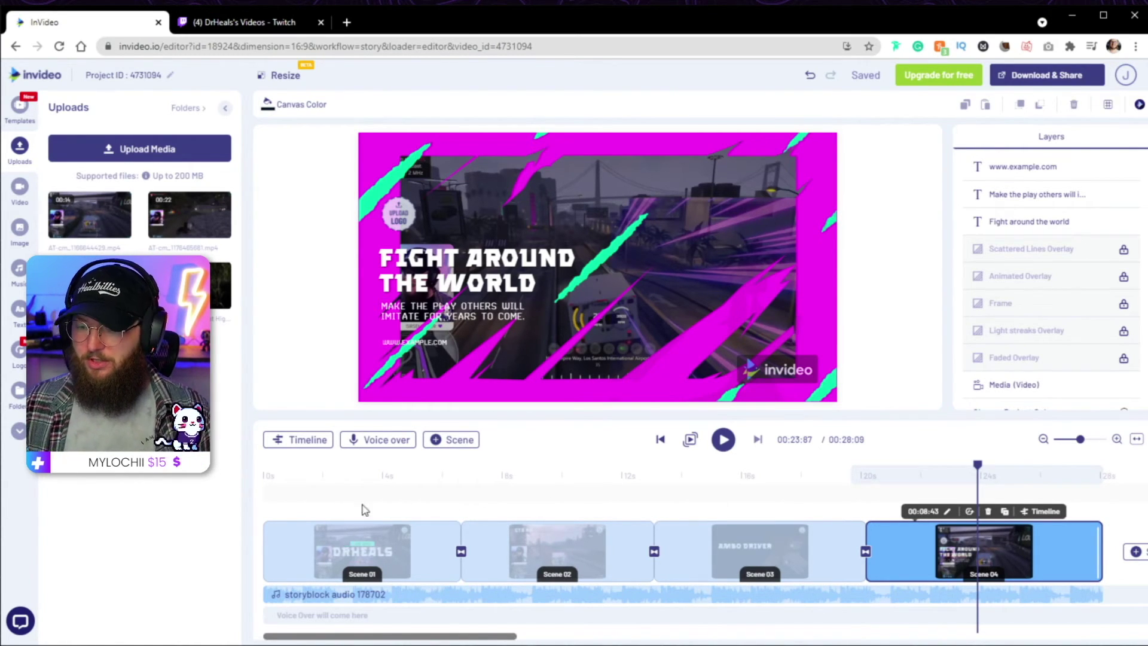
Step: Review Scenes 01, 02 and 03 in the preview
left_click(366, 478)
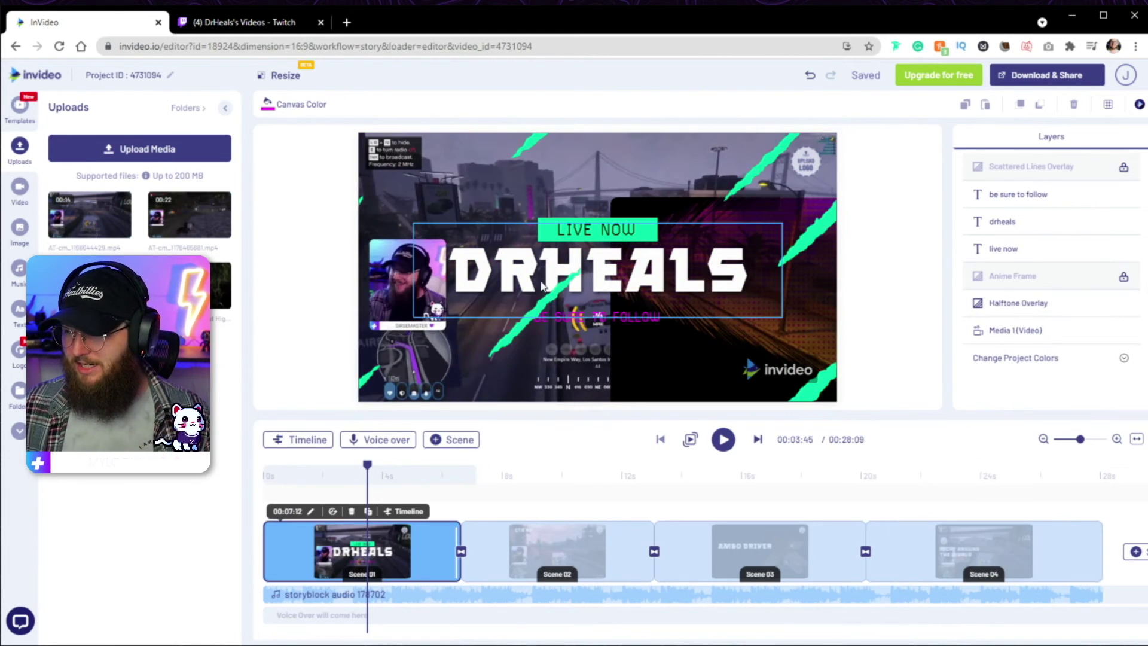
left_click(558, 547)
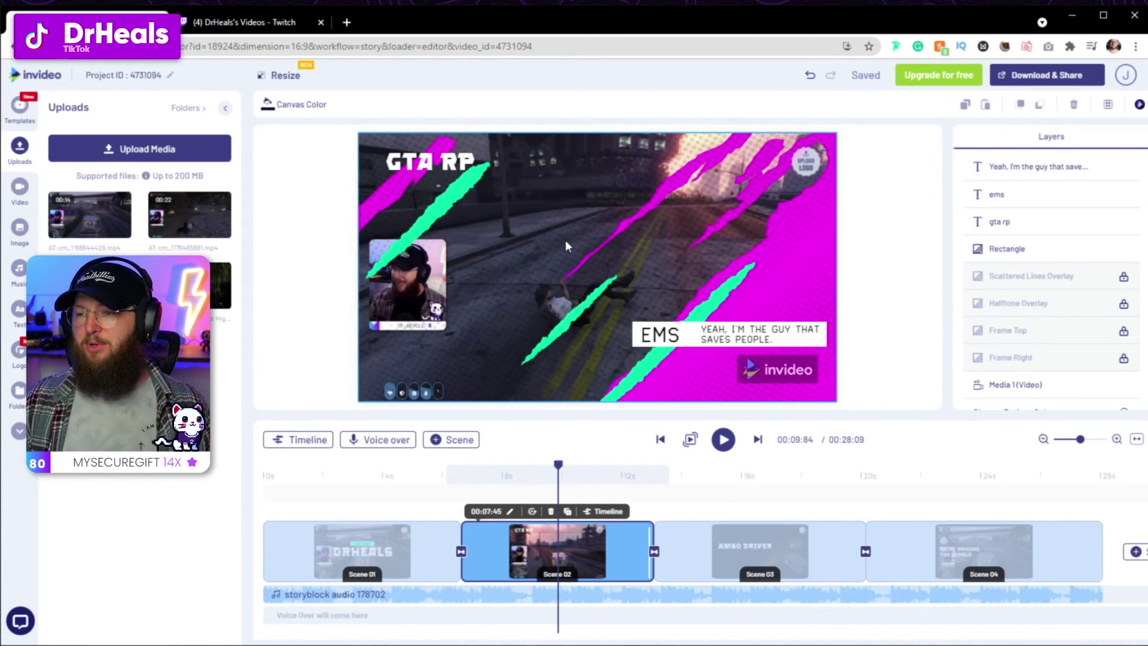
left_click(782, 556)
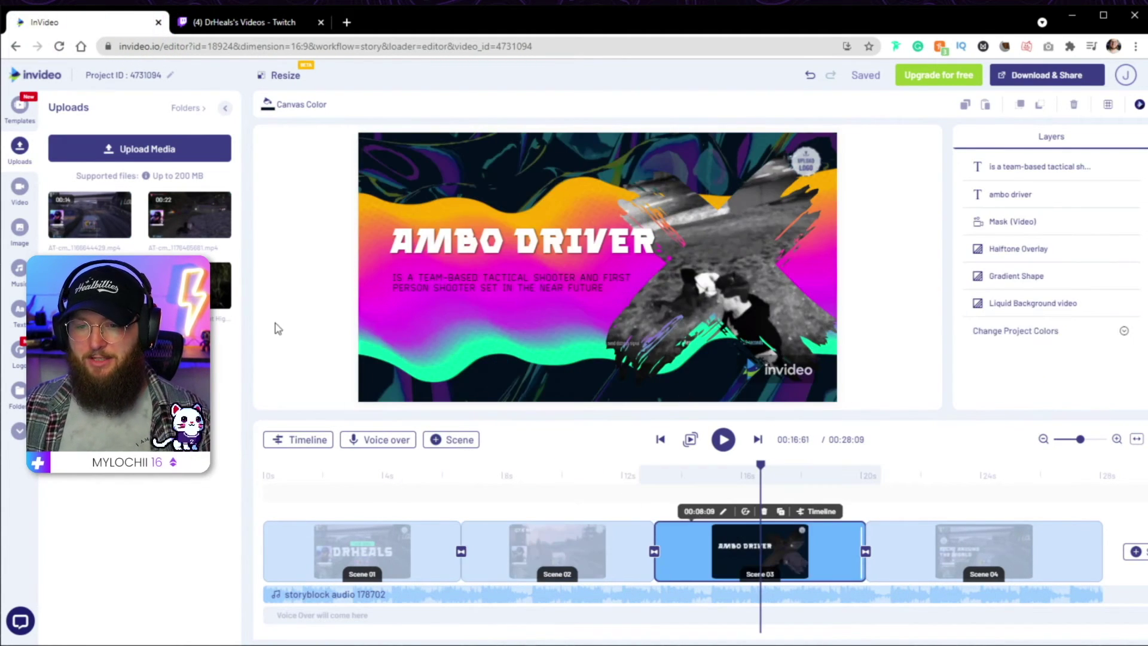
Step: Place the saved logo in the top-right logo spot of the AMBO DRIVER scene
left_click(21, 352)
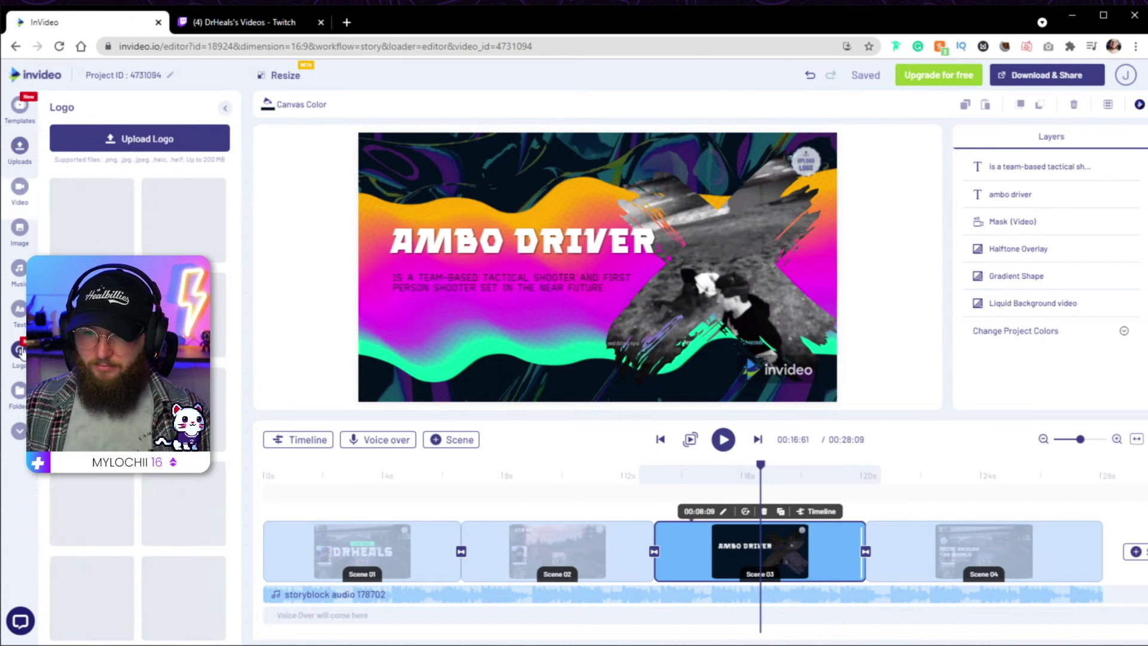
left_click(805, 162)
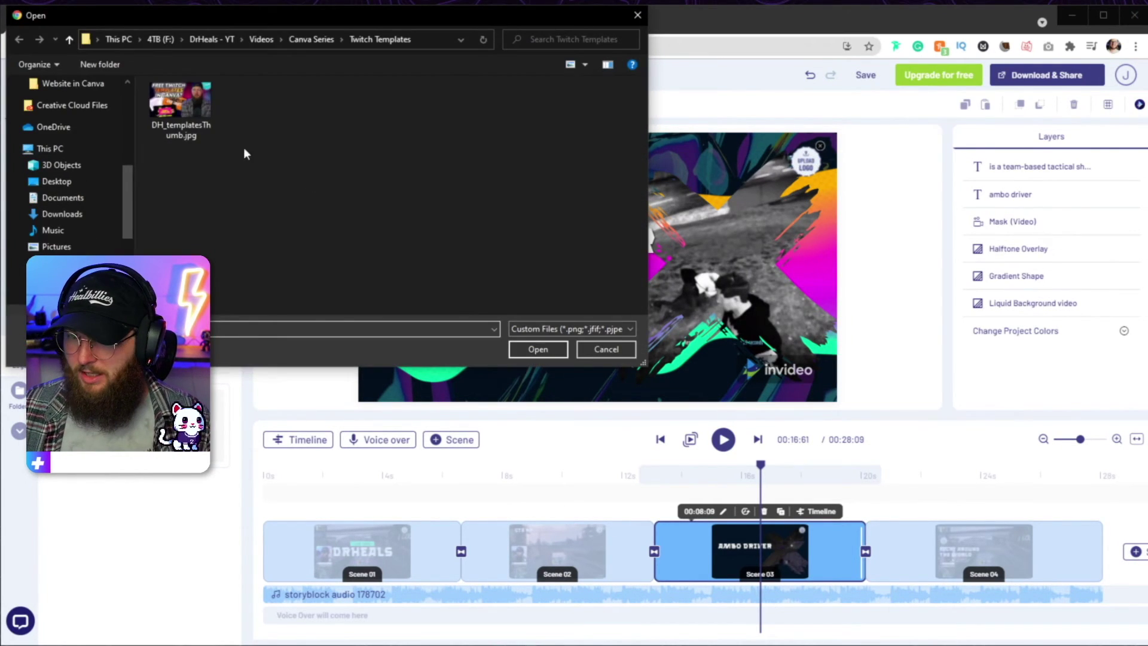
left_click(601, 350)
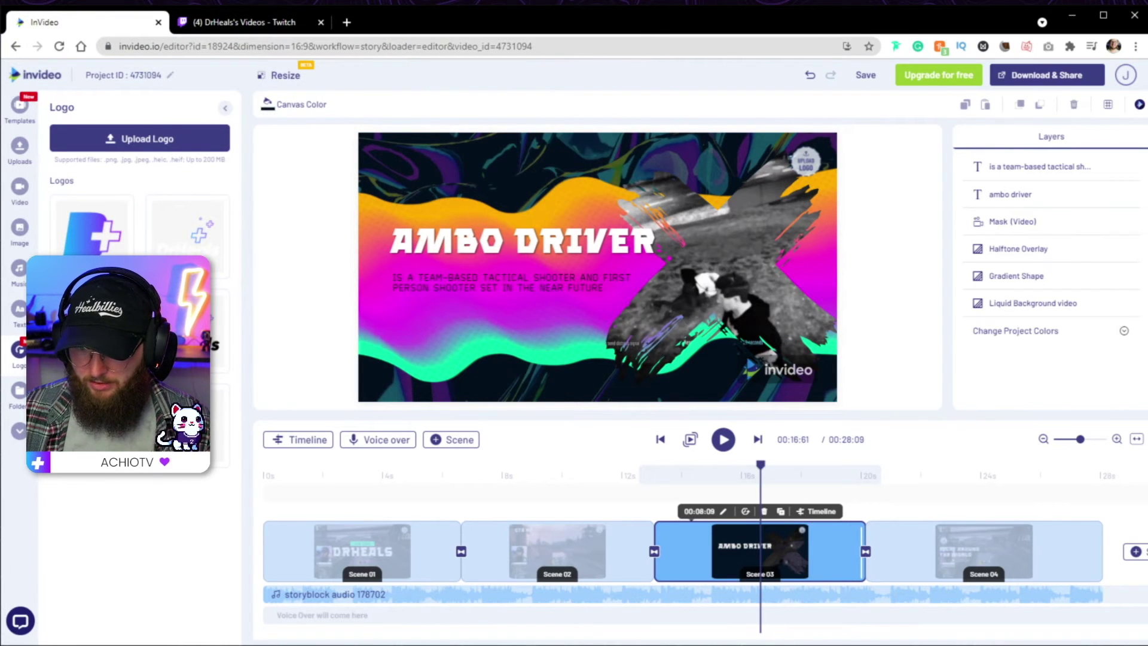
left_click(93, 230)
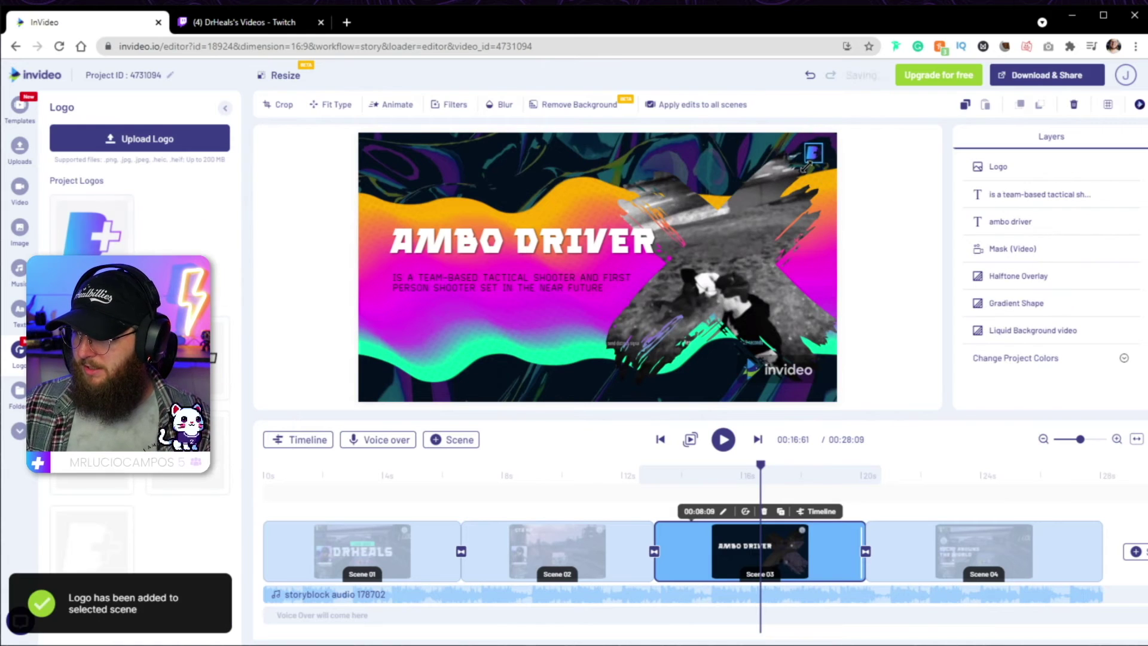
left_click(907, 189)
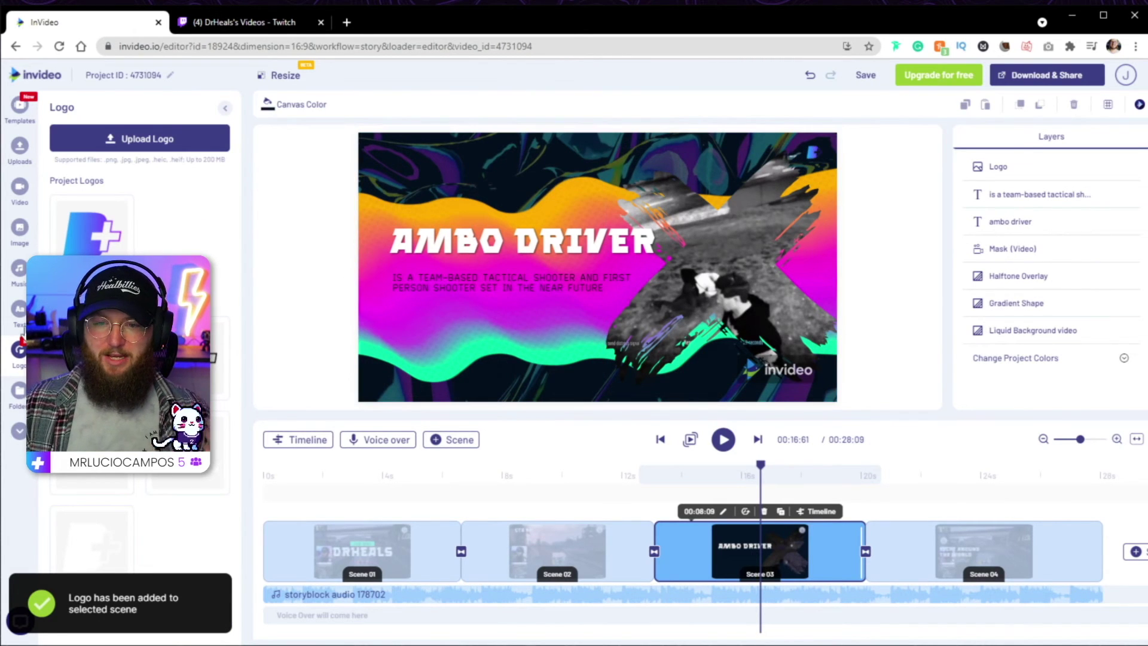
Step: Browse the music library's genres and Country tracks without changing the soundtrack
left_click(19, 270)
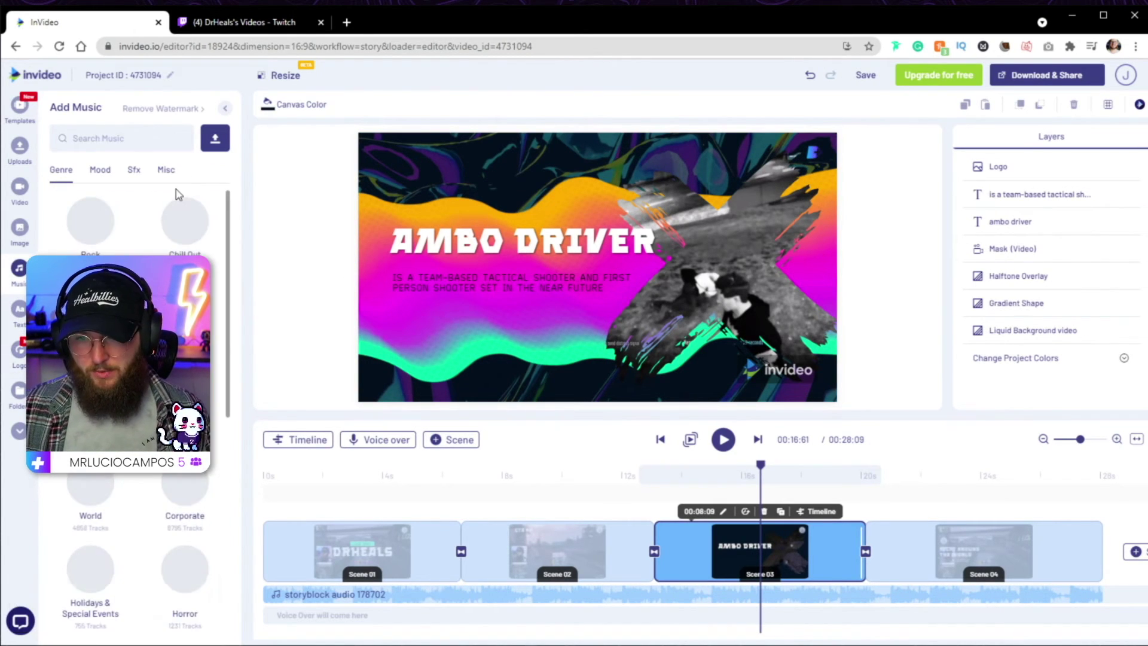
scroll(130, 253, "down", 5)
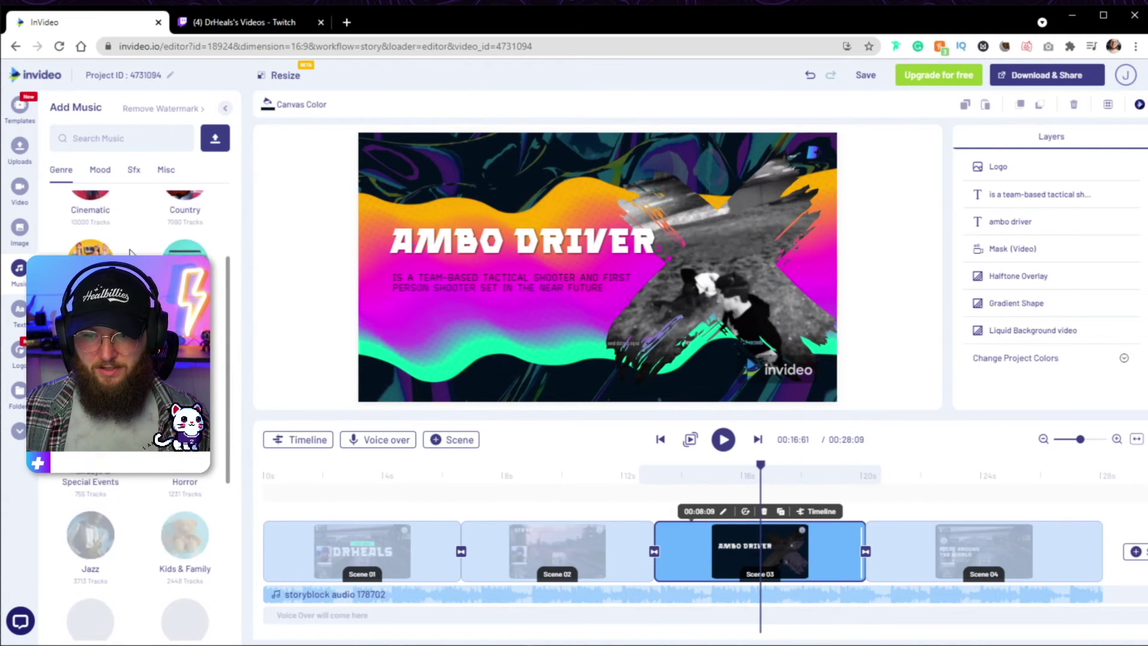
scroll(131, 254, "up", 5)
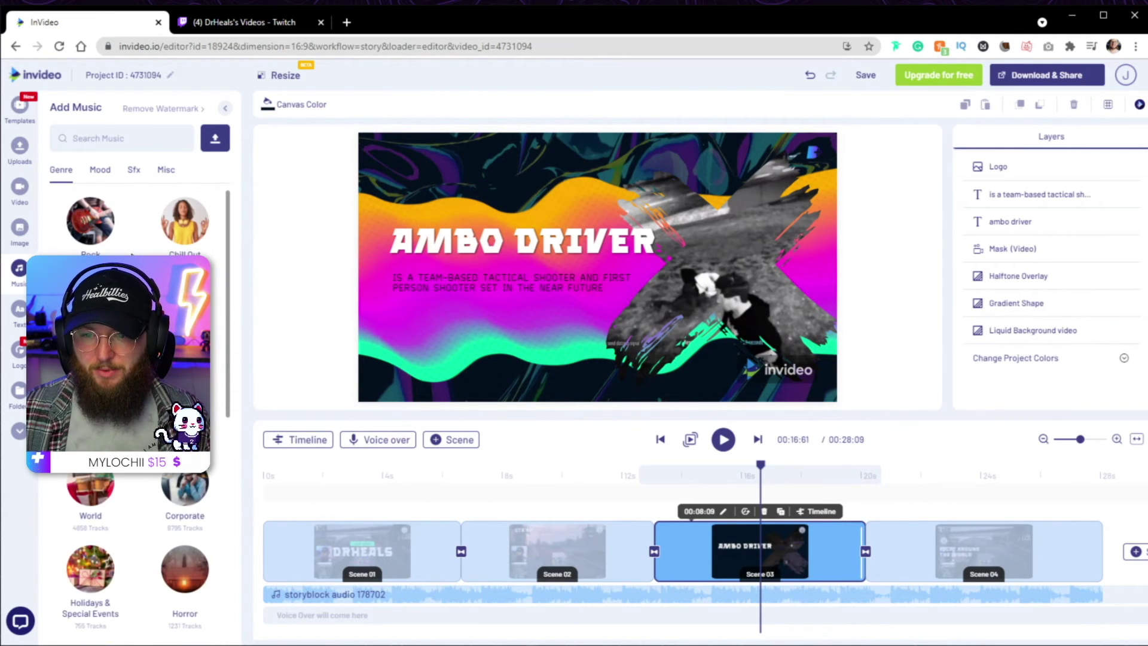
left_click(90, 308)
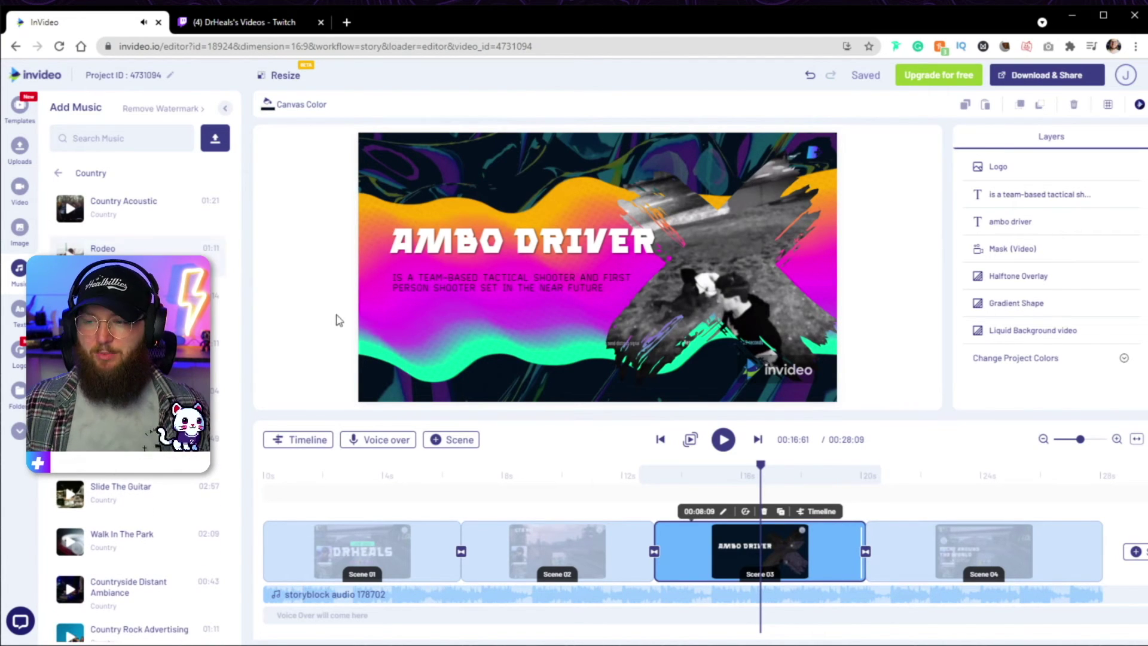
left_click(59, 174)
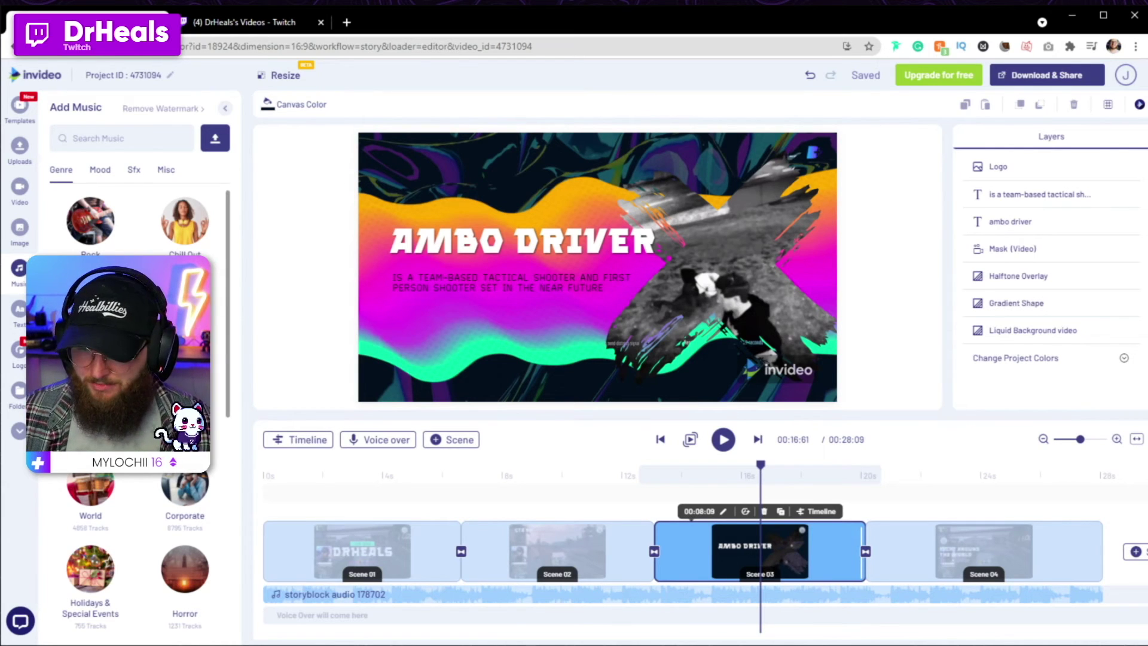
scroll(137, 389, "down", 6)
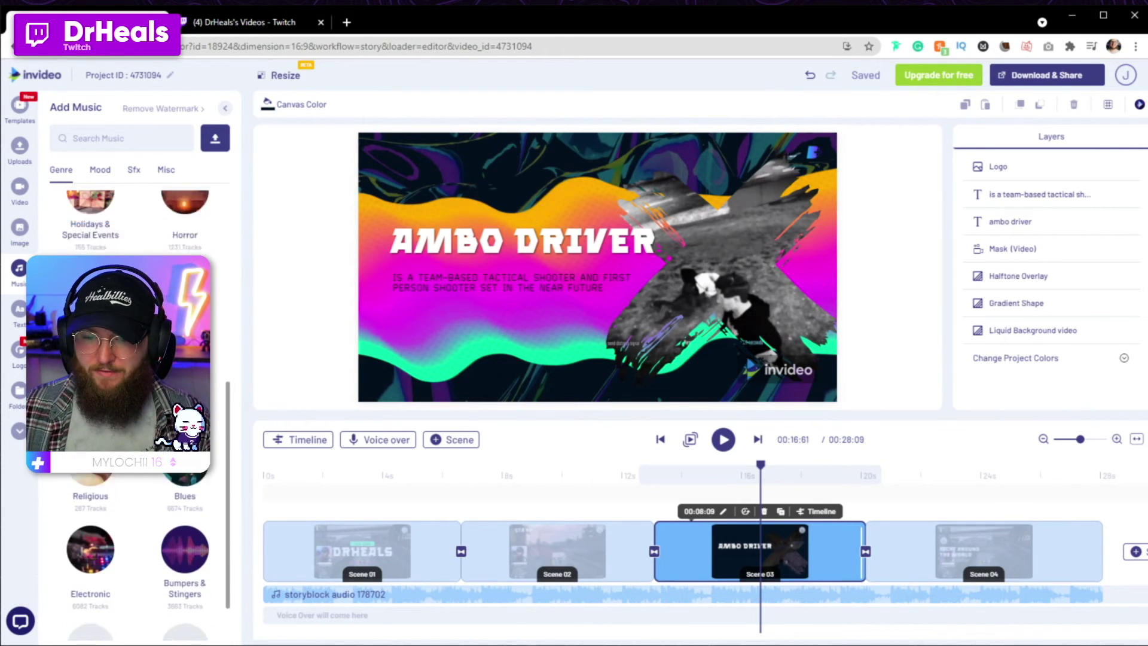
Step: Switch to the stock video library and review the 720p/1080p download options without exporting
left_click(25, 232)
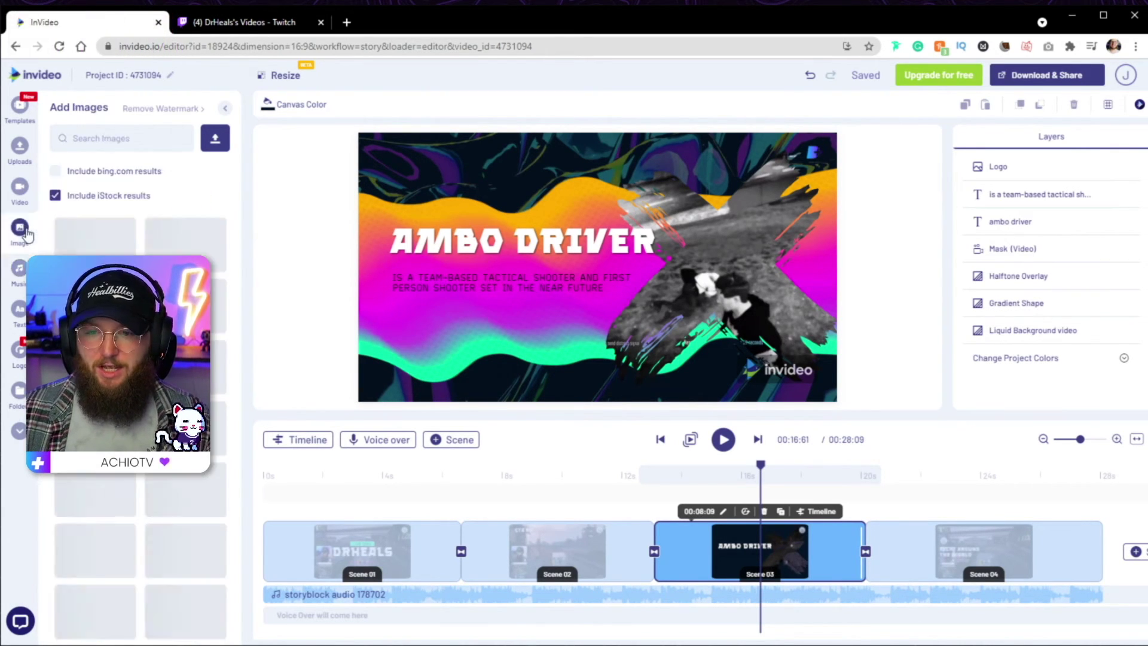
left_click(20, 189)
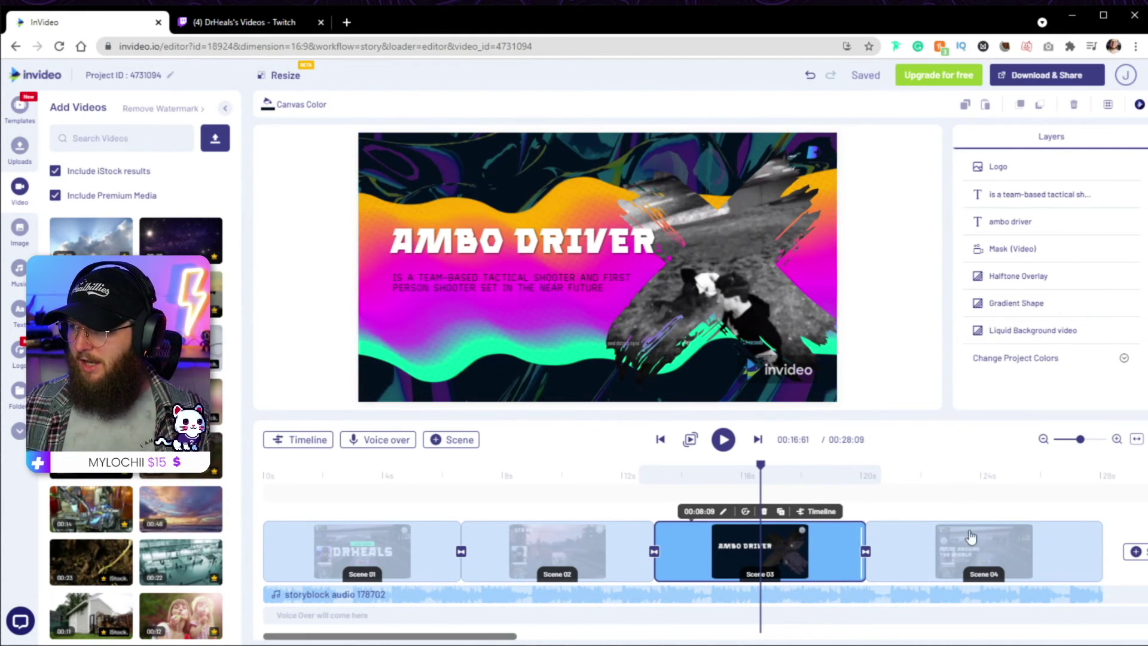
left_click(1038, 81)
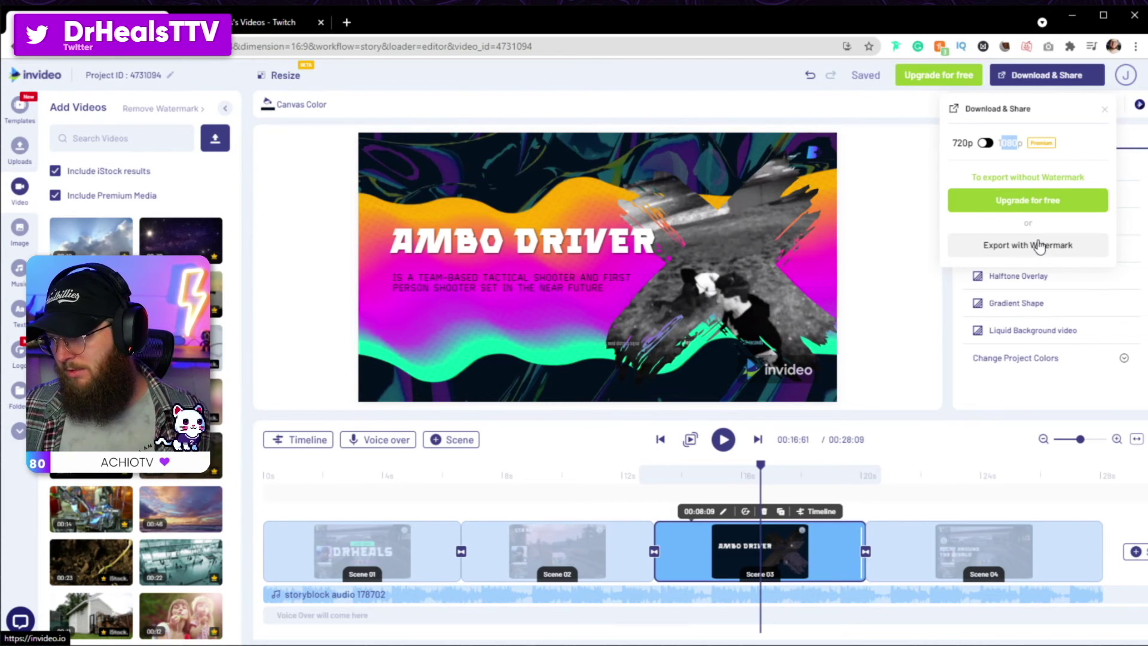
left_click(879, 273)
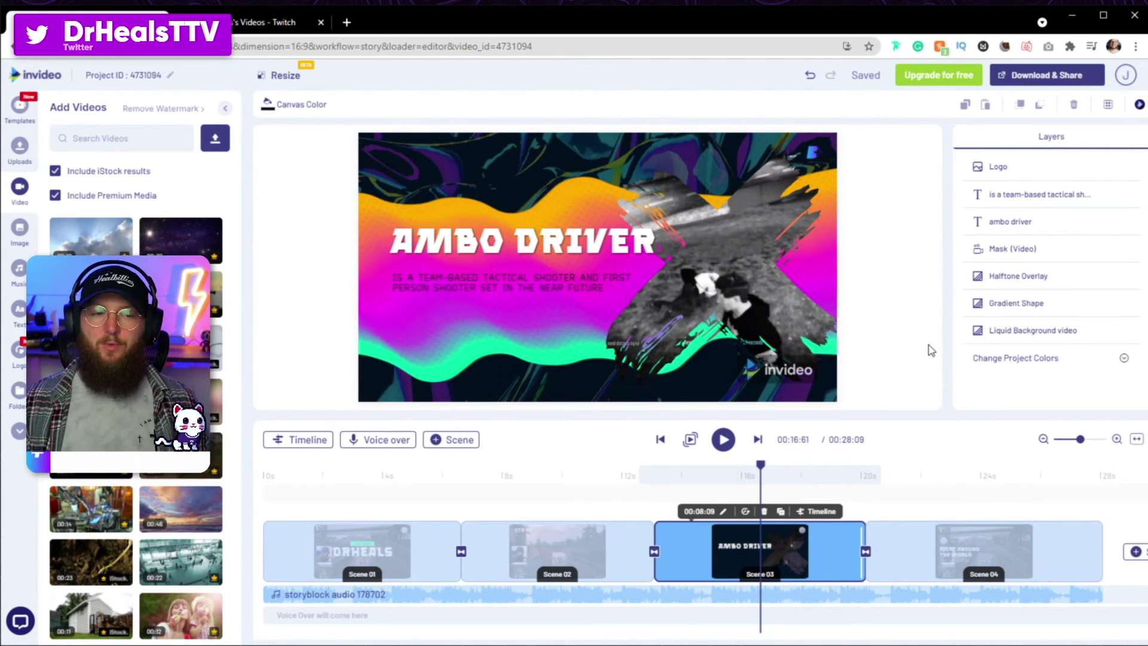